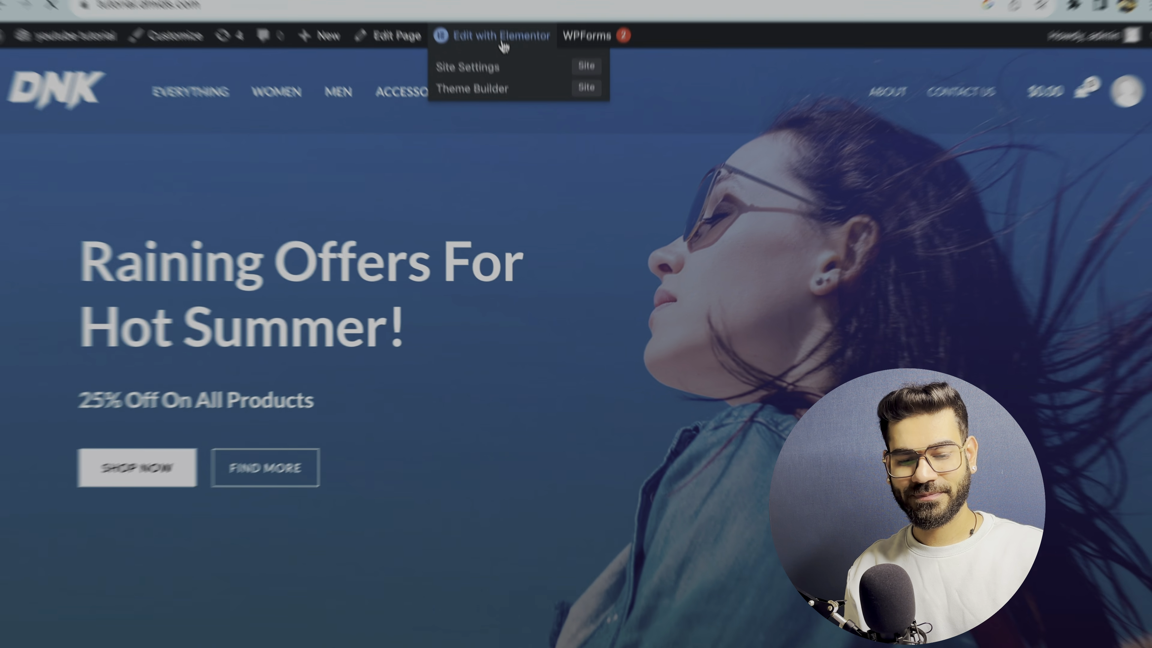
# Open the home page for editing with Elementor and look over its upper sections.
pyautogui.click(506, 48)
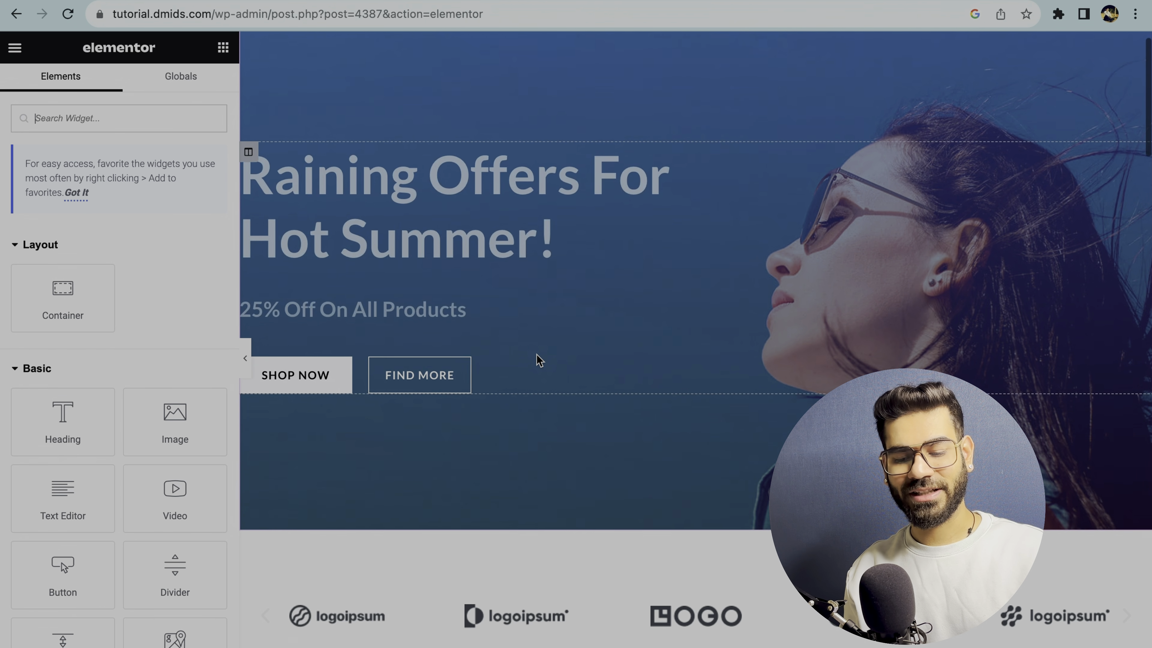
pyautogui.scroll(-10, 537, 355)
pyautogui.scroll(-2, 536, 354)
pyautogui.scroll(4, 536, 354)
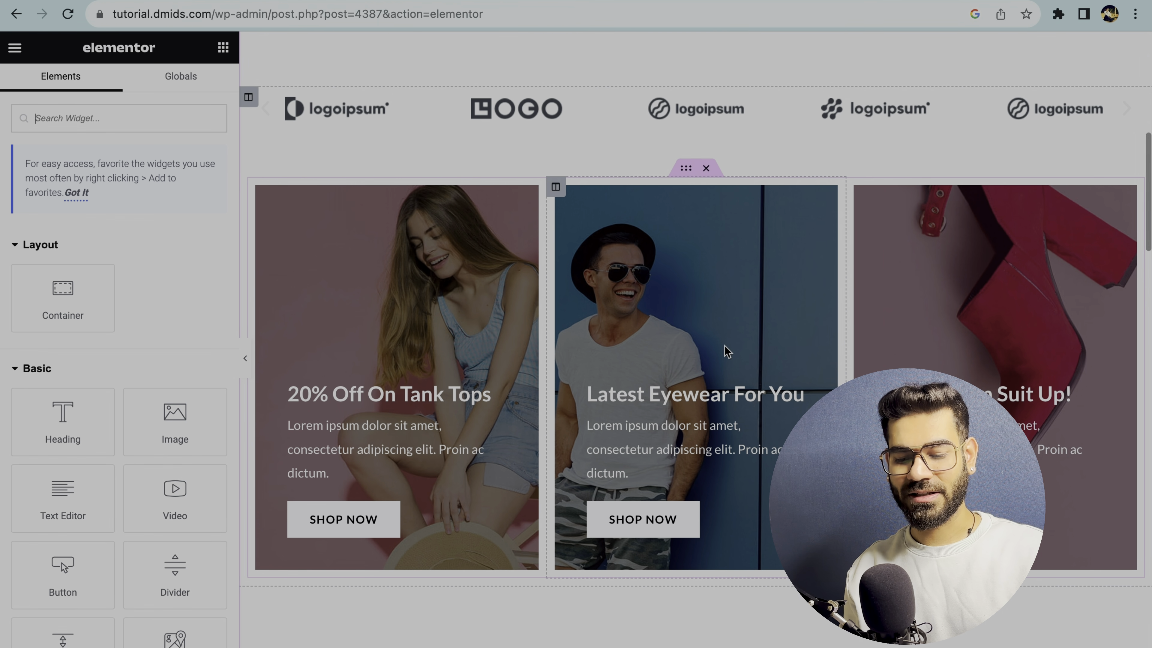
pyautogui.scroll(10, 691, 174)
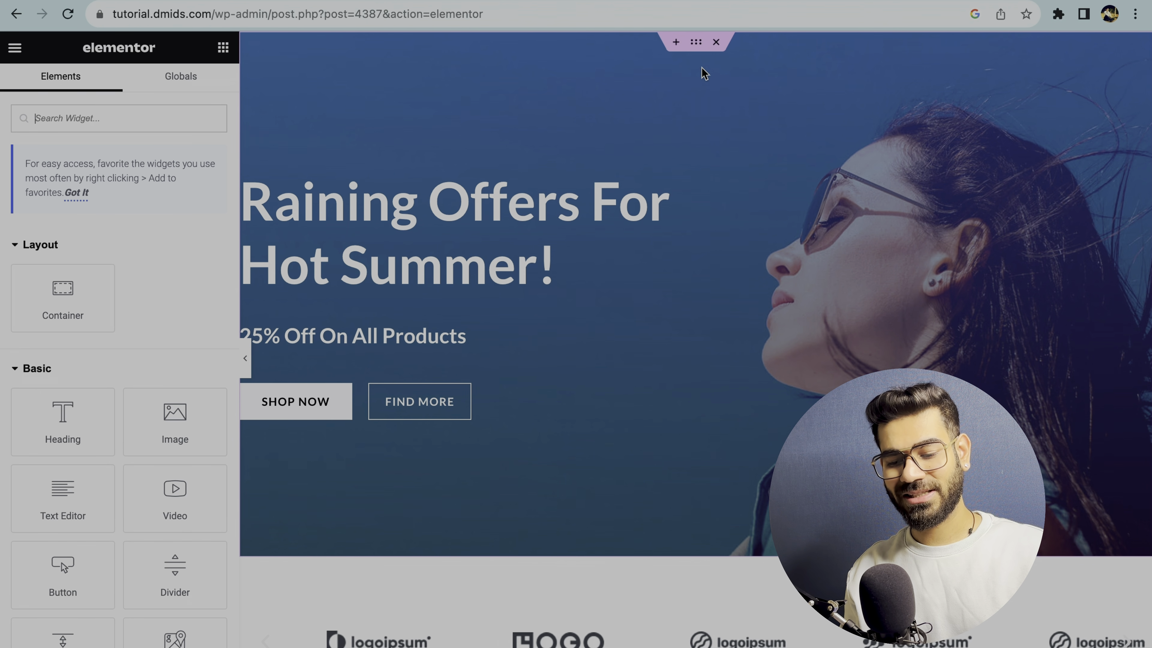
# Replace the hero section's background image with how-to-design-a-website.png from the media library.
pyautogui.click(696, 47)
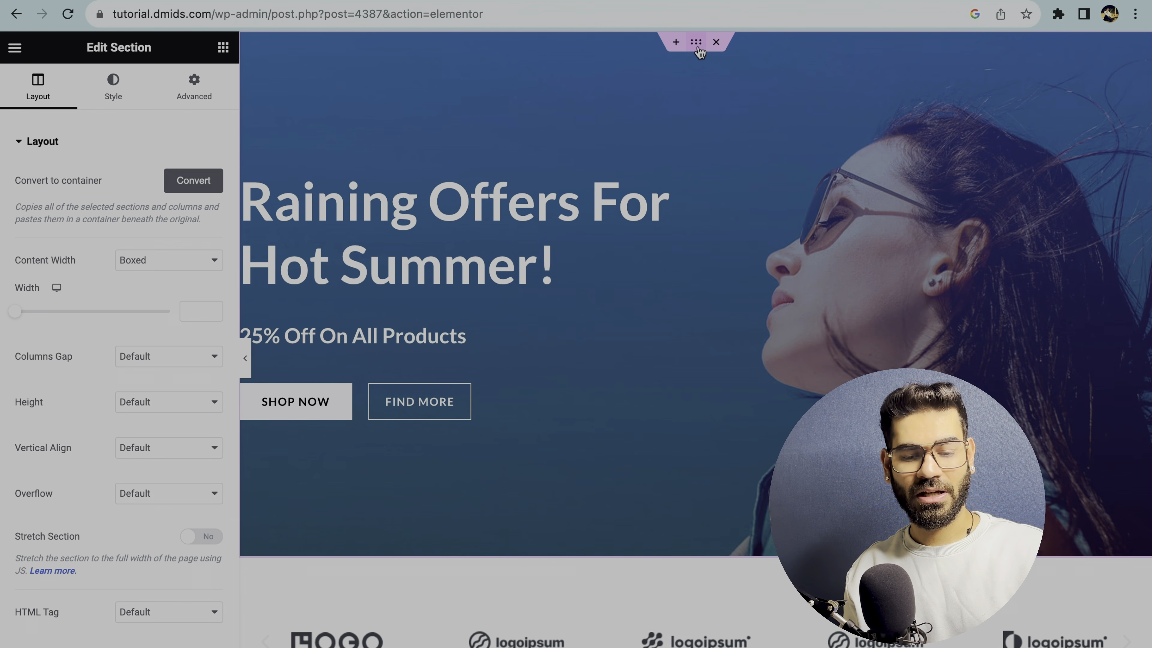
pyautogui.click(113, 88)
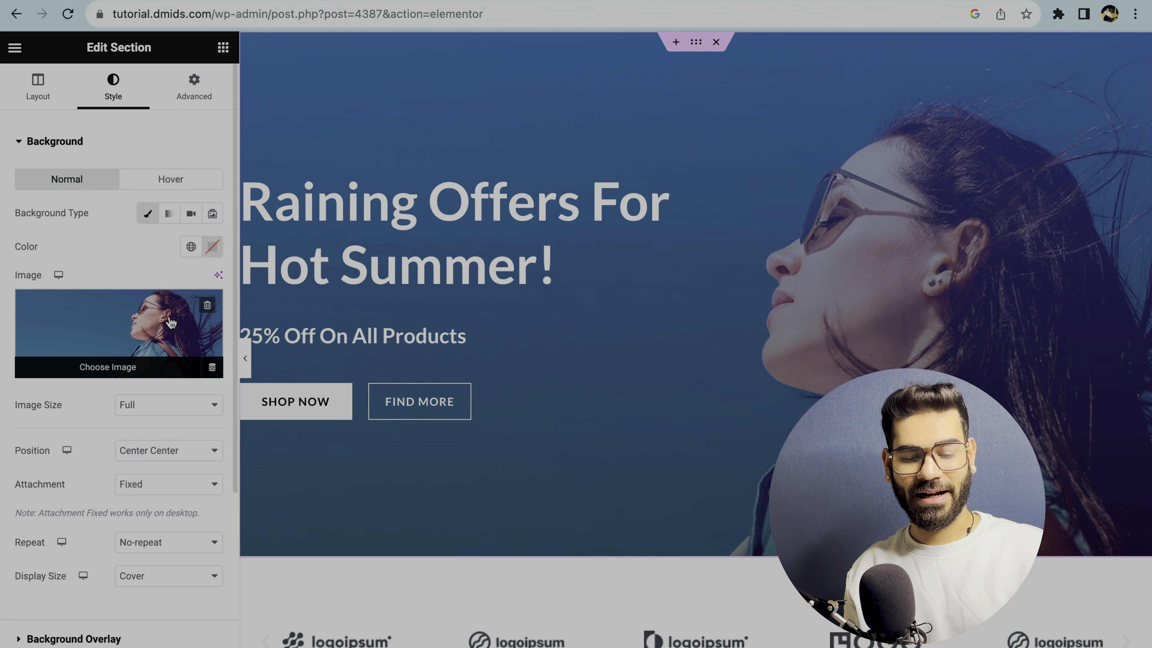
pyautogui.click(208, 305)
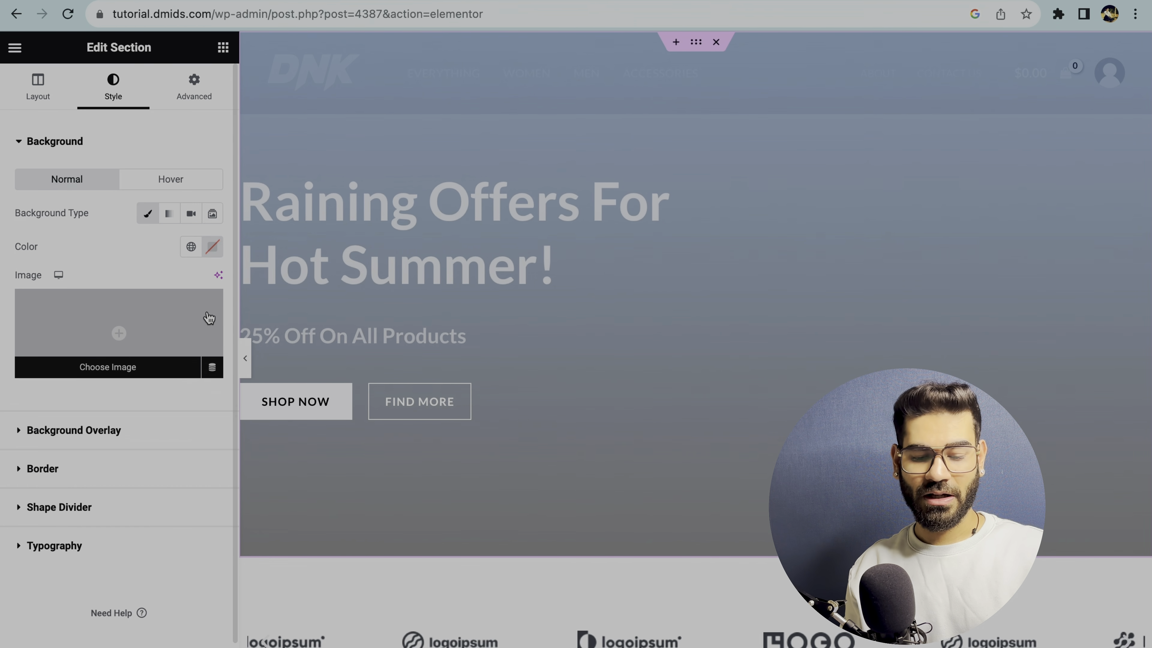
pyautogui.click(192, 318)
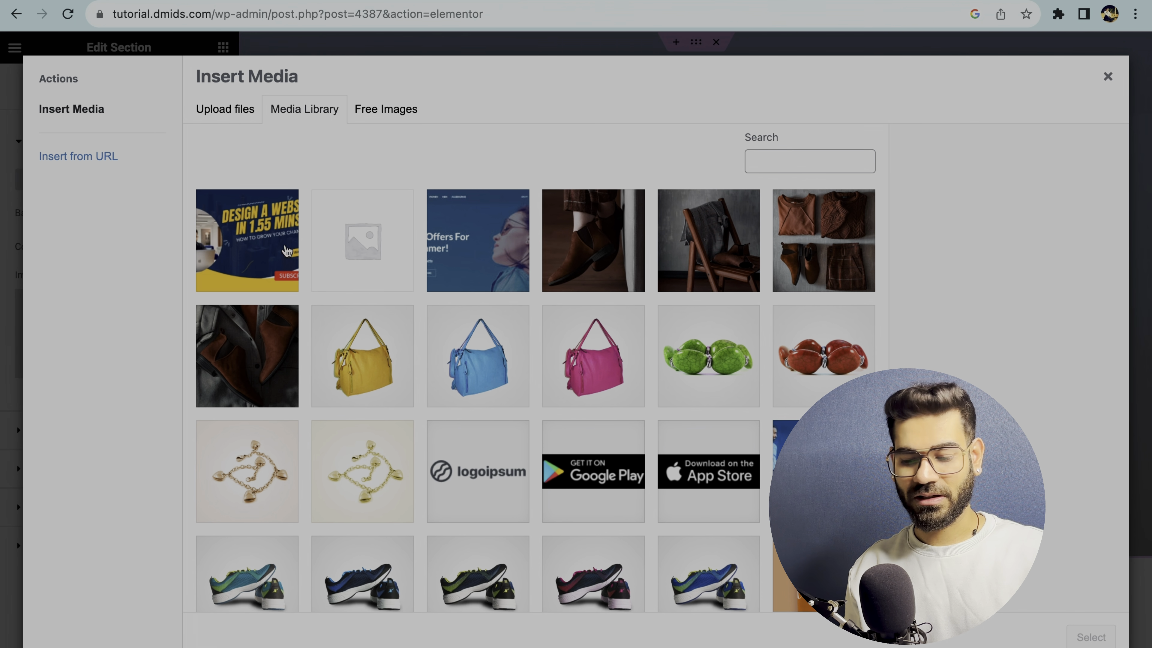
pyautogui.click(285, 252)
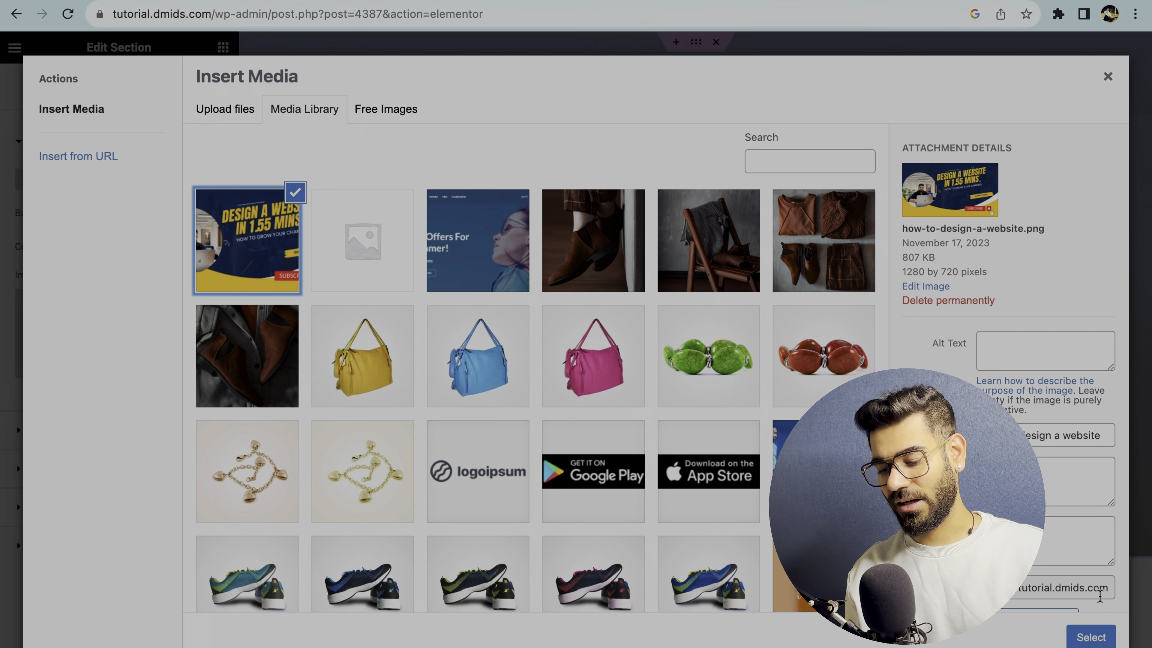
pyautogui.click(1093, 640)
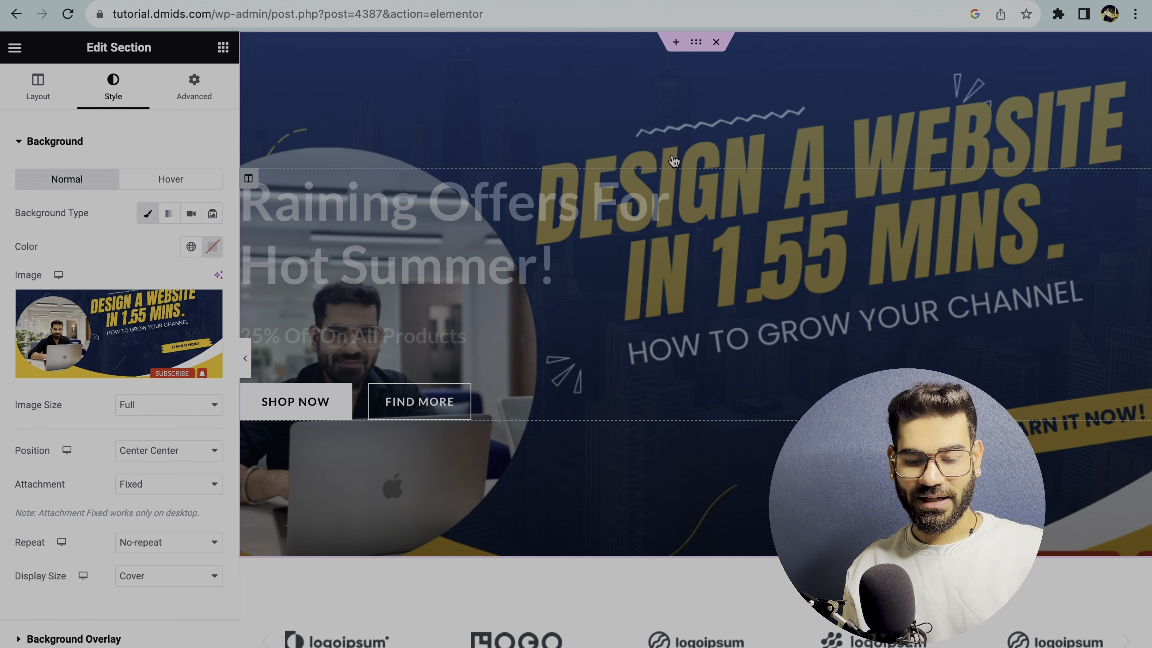
pyautogui.scroll(-2, 662, 182)
pyautogui.scroll(2, 662, 181)
pyautogui.click(34, 89)
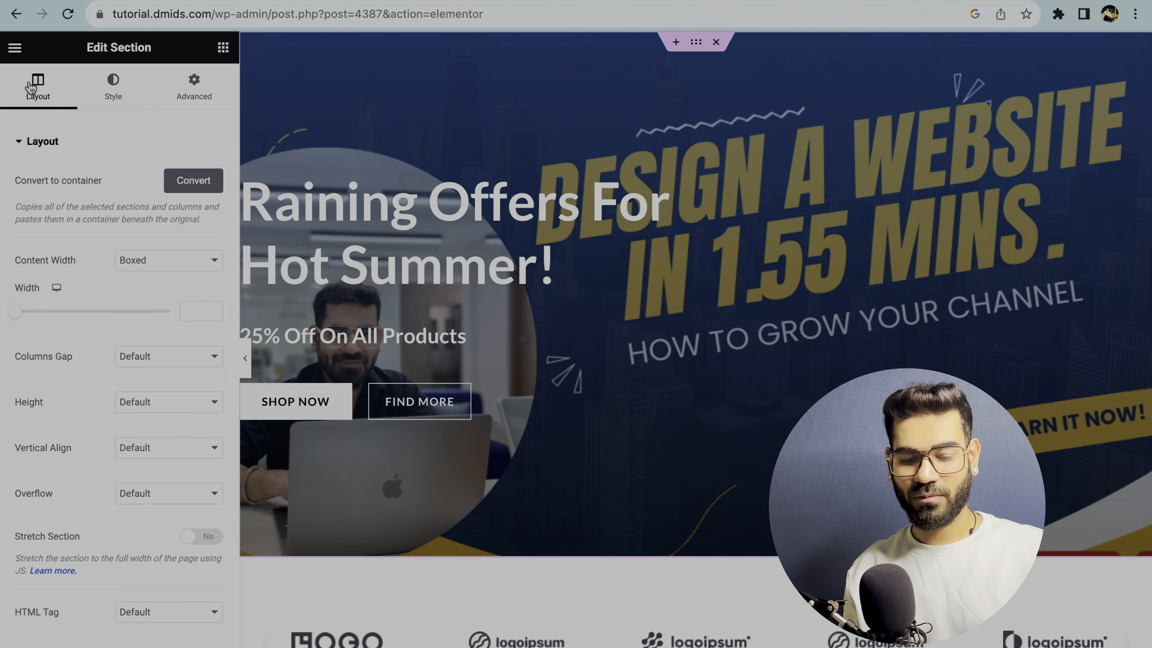
pyautogui.click(330, 230)
pyautogui.click(345, 336)
pyautogui.click(313, 401)
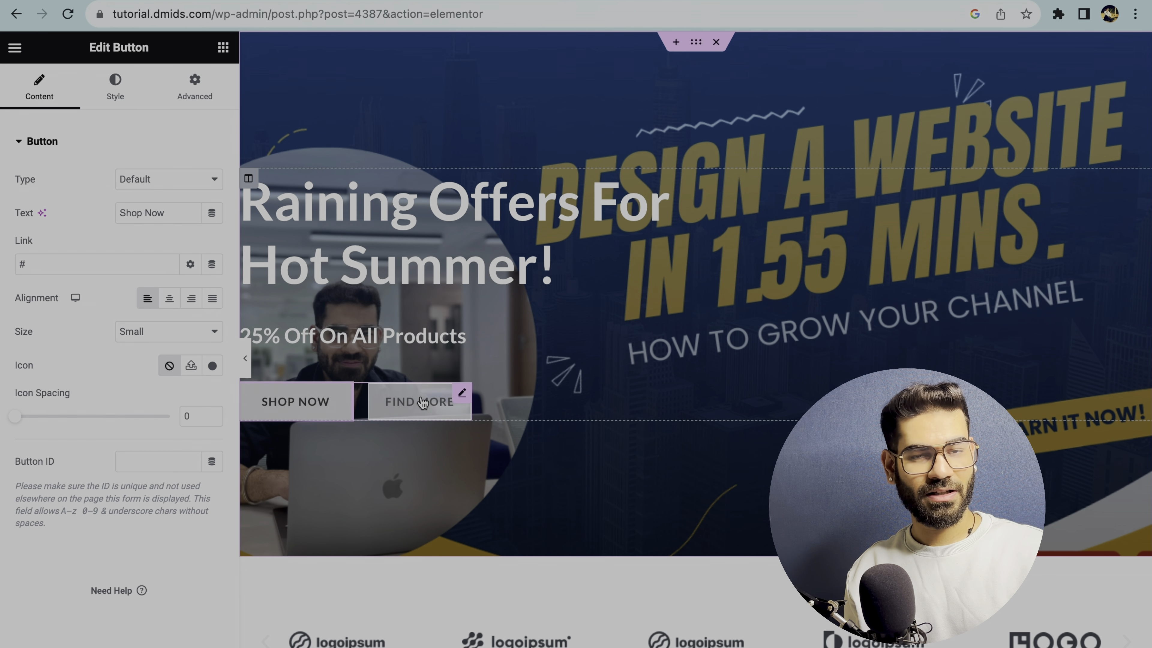
pyautogui.click(422, 403)
# Change the main hero heading's title to "Digital marketing agency".
pyautogui.click(455, 227)
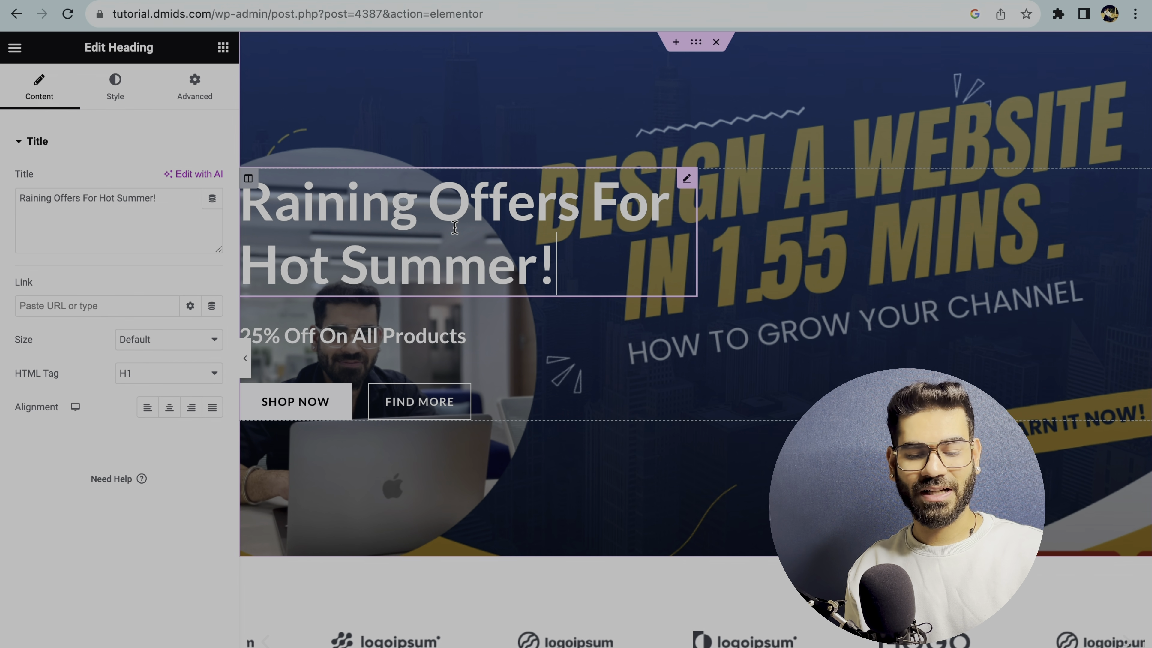
pyautogui.tripleClick(134, 223)
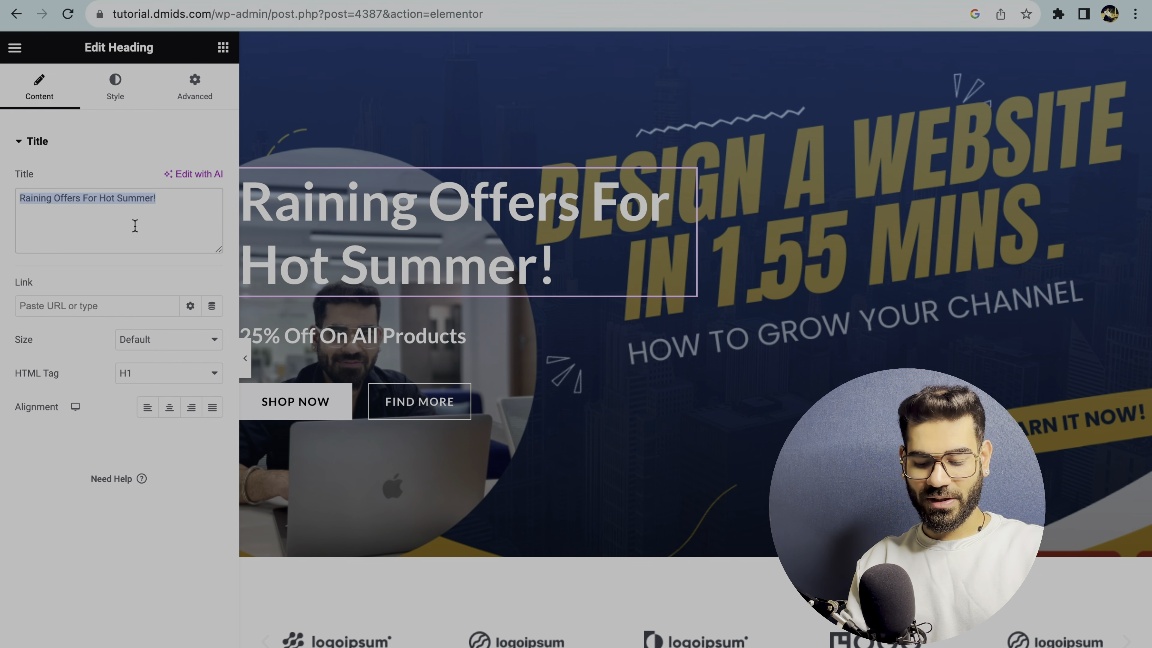
pyautogui.write('dig')
pyautogui.press('BackSpace')
pyautogui.press('BackSpace')
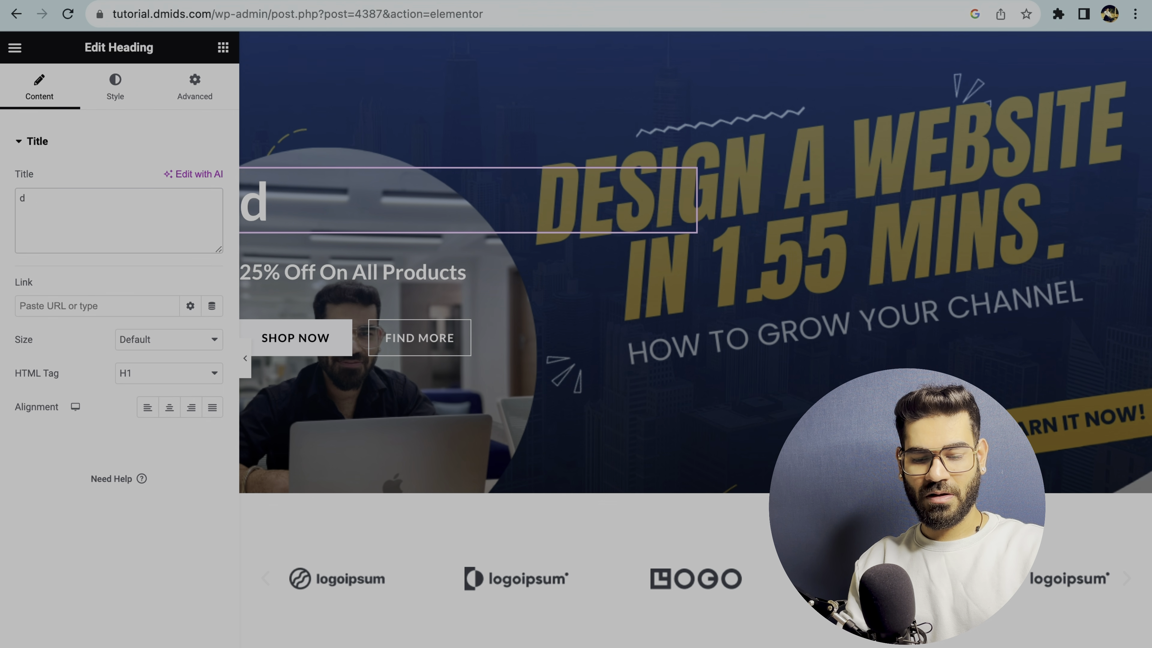
pyautogui.press('BackSpace')
pyautogui.write('Digital marketing agency')
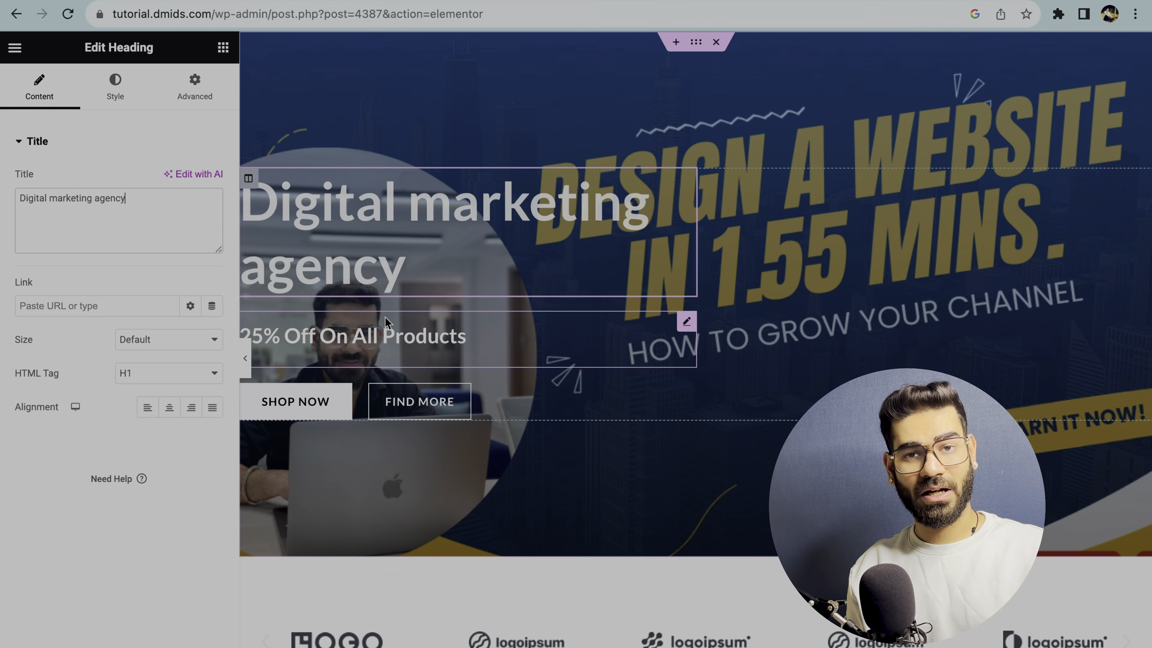
# Change the hero subheading below the main title to "get a quote".
pyautogui.click(338, 350)
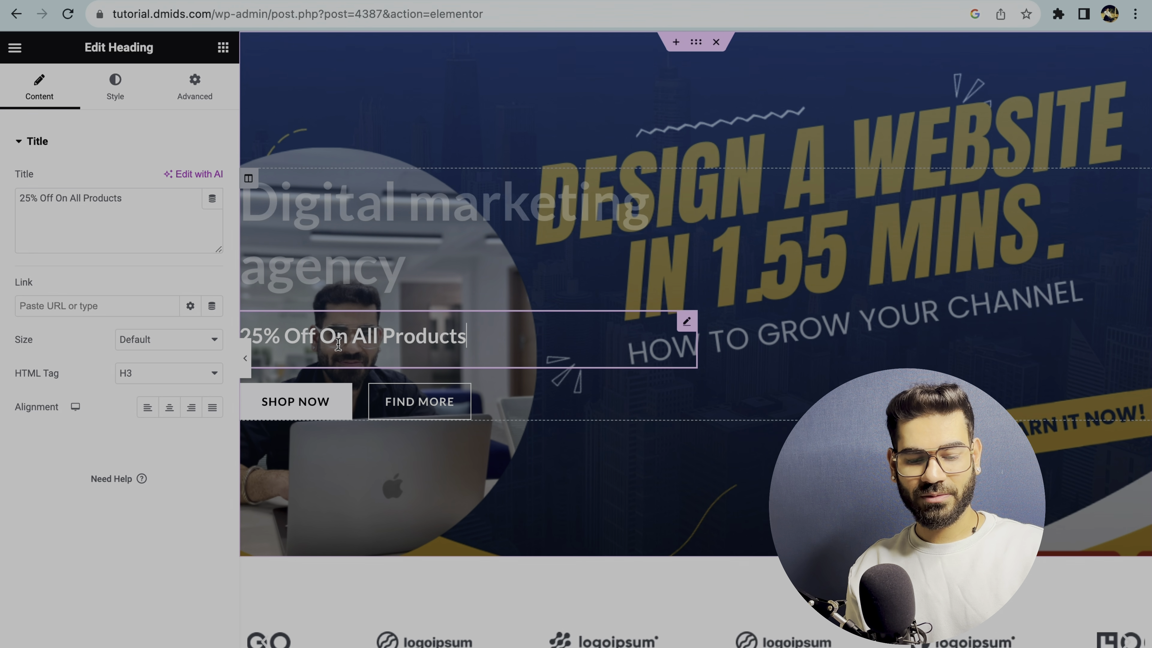
pyautogui.tripleClick(105, 233)
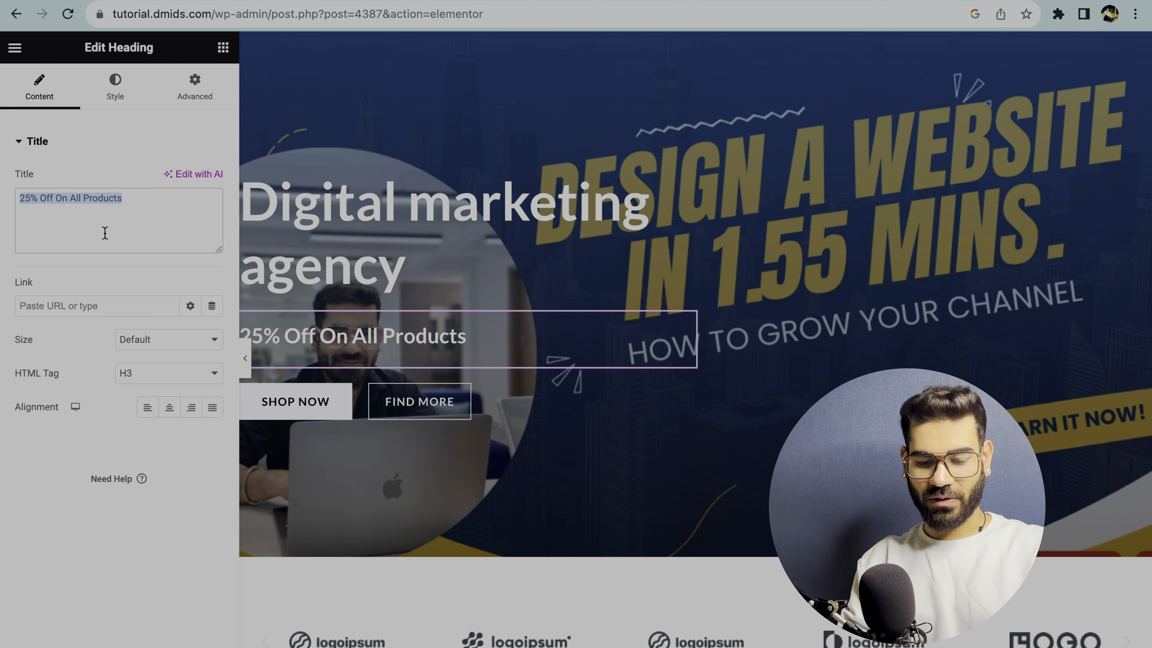
pyautogui.write('get a ')
pyautogui.write('qoute')
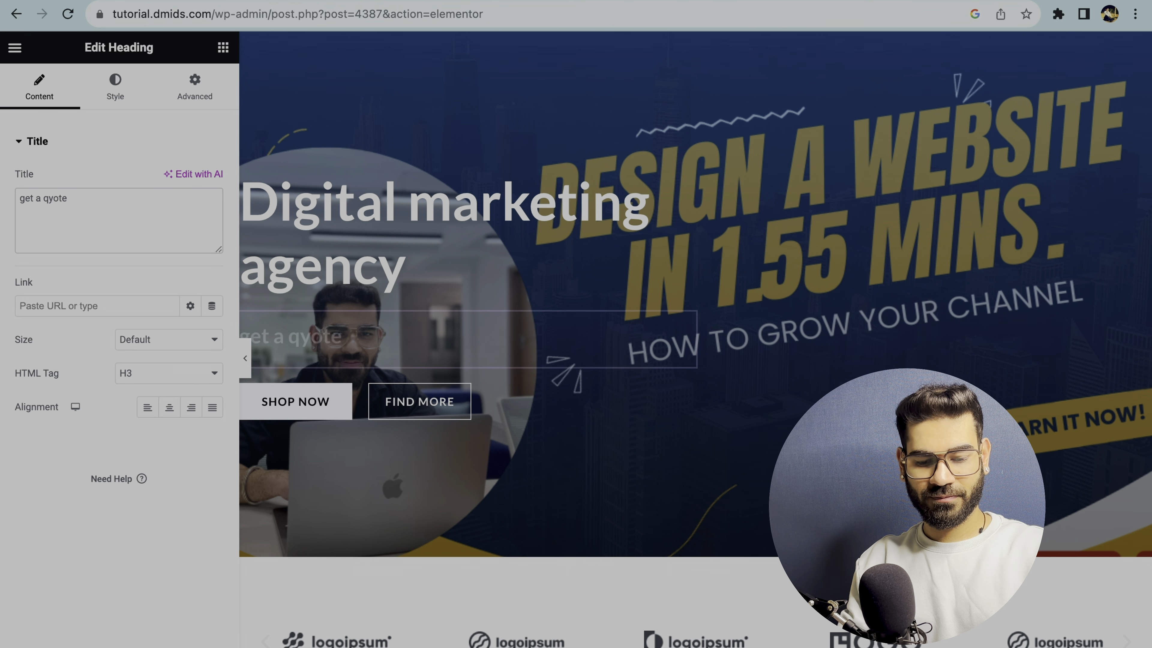
pyautogui.press('BackSpace')
pyautogui.press('BackSpace')
pyautogui.press('BackSpace')
pyautogui.press('BackSpace')
pyautogui.write('uot')
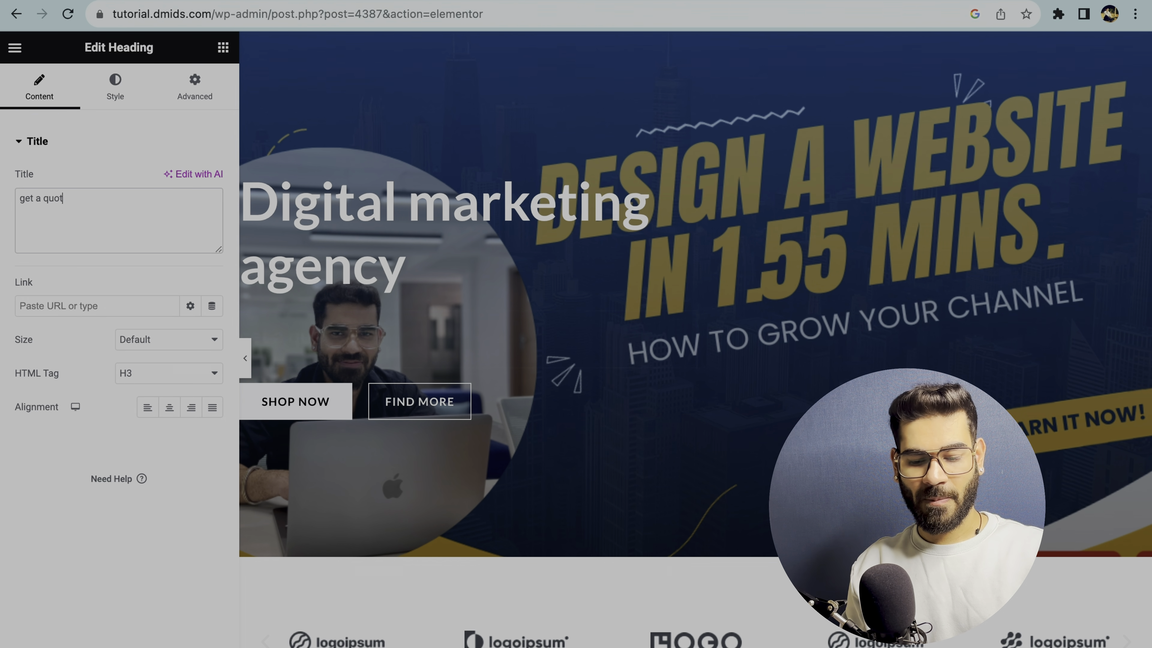
pyautogui.write('e')
# Set the Shop Now button's text to "about us".
pyautogui.click(346, 416)
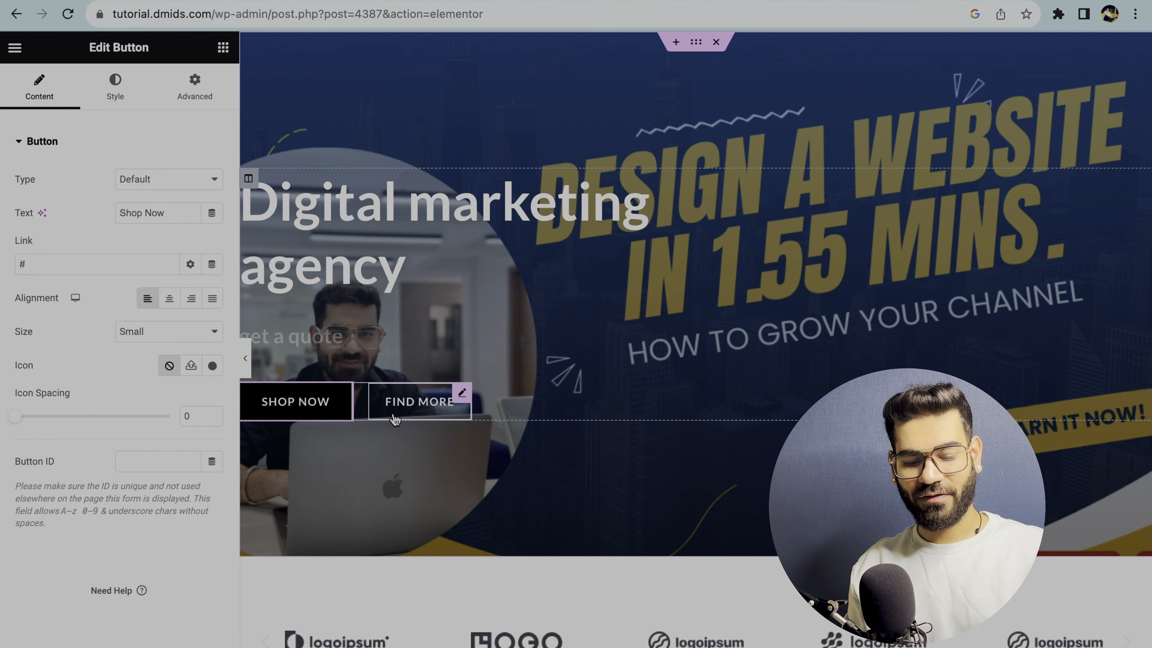
pyautogui.click(396, 418)
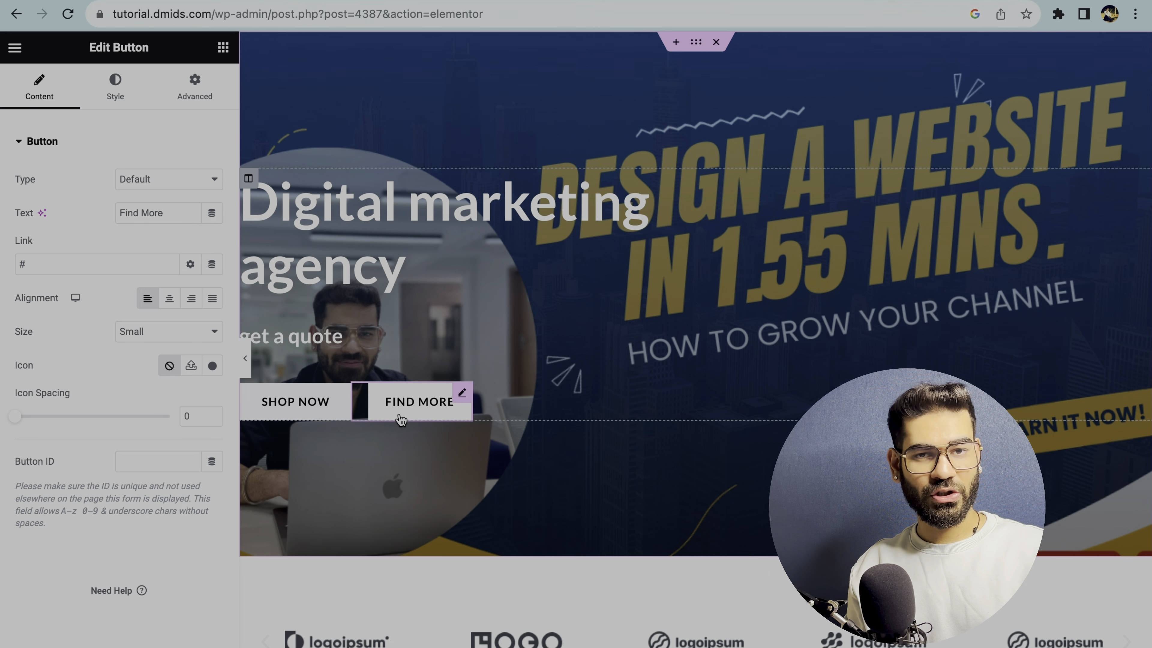
pyautogui.click(319, 410)
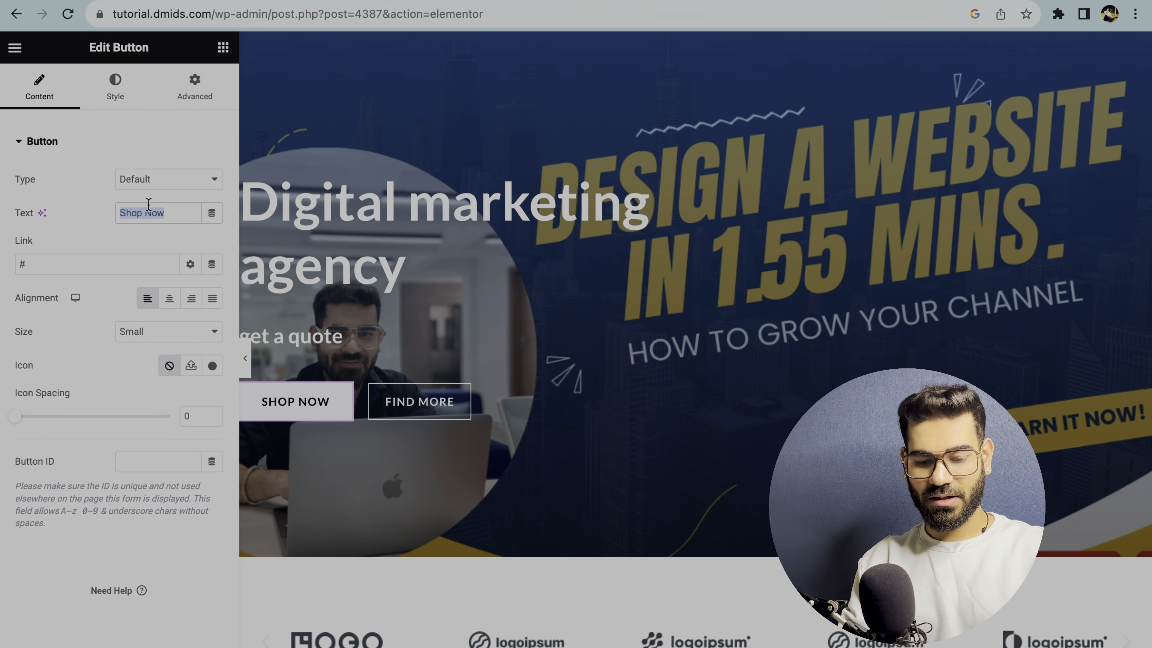
pyautogui.write('contact u')
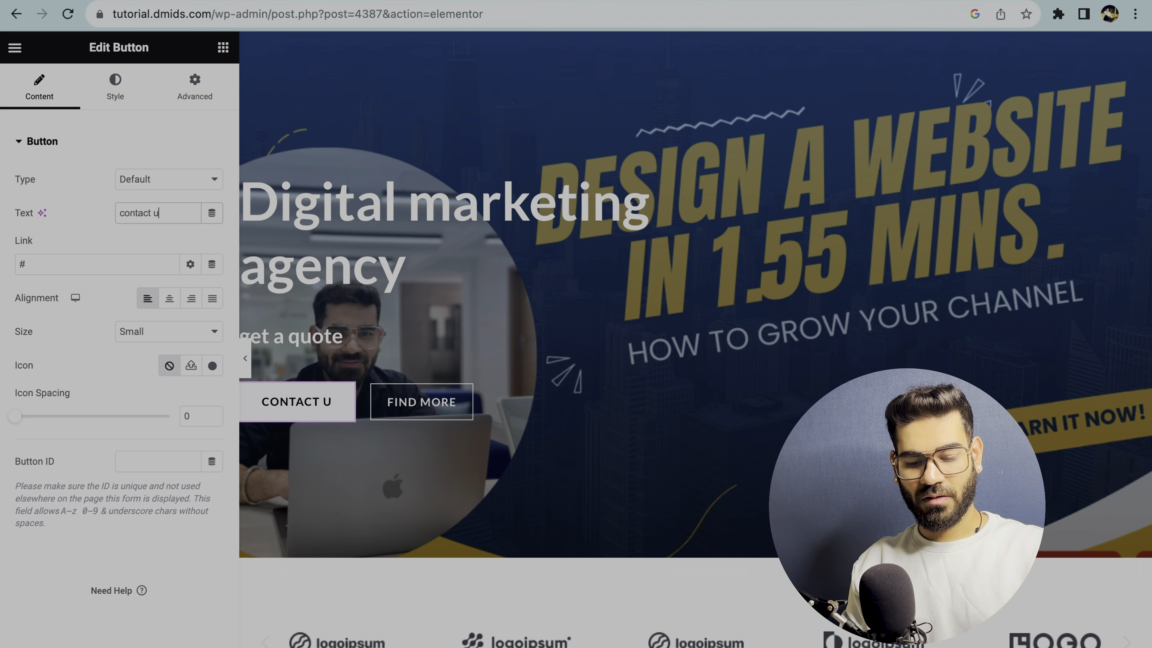
pyautogui.write('s')
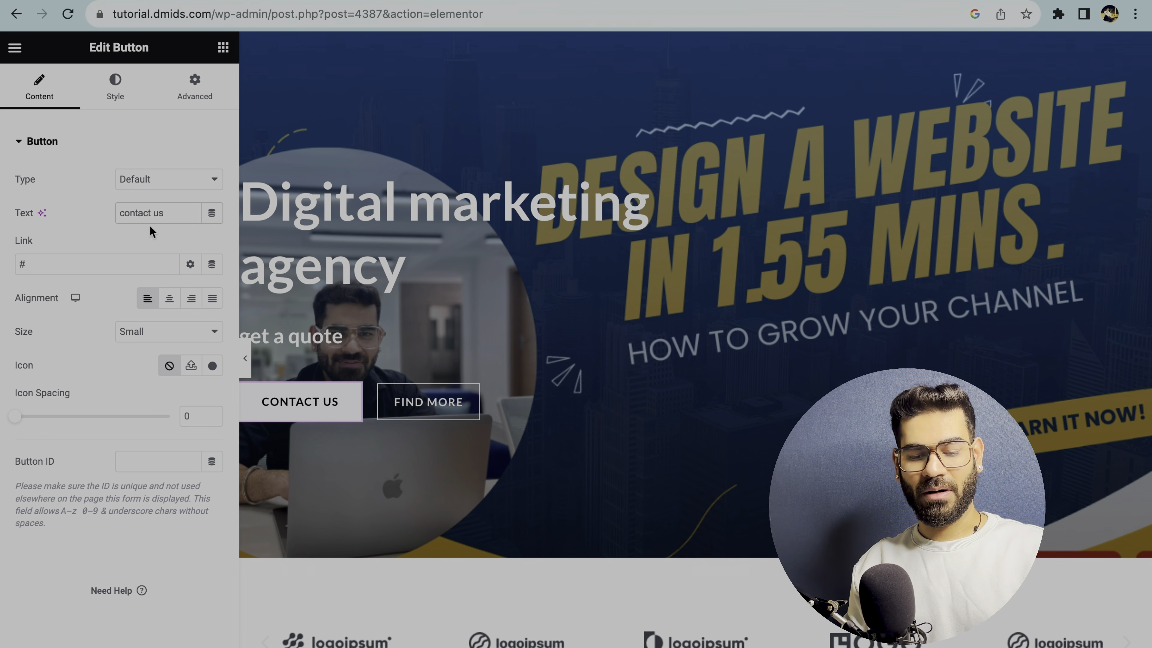
pyautogui.write('about us')
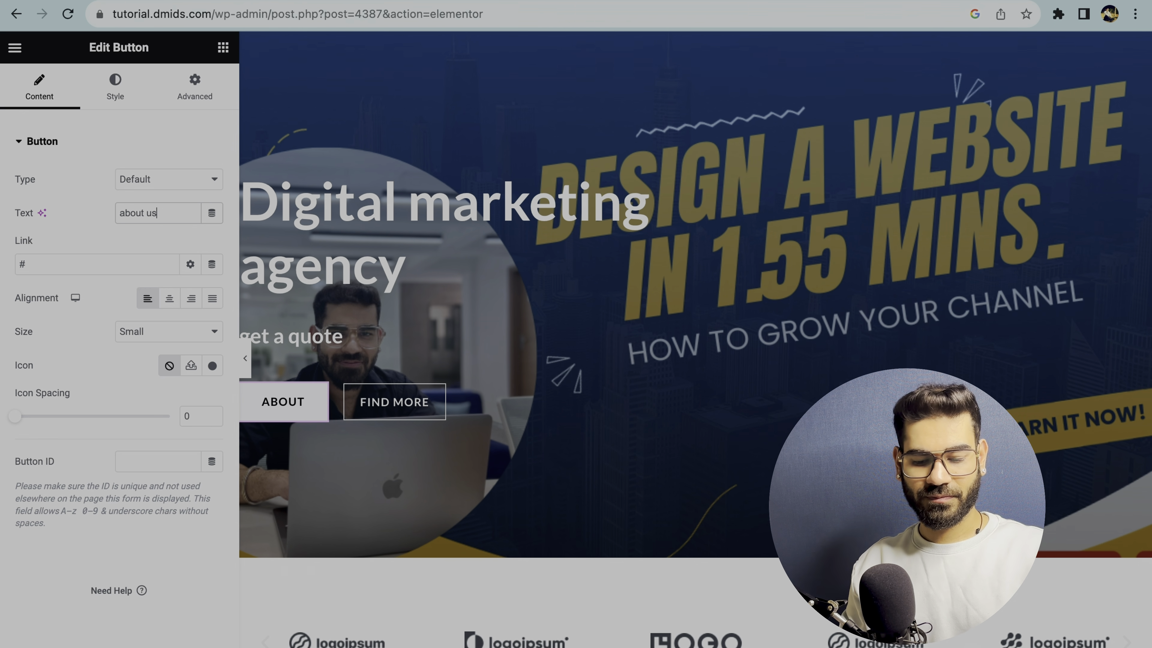
# Set the text of the hero's Find More button to "about us".
pyautogui.click(455, 392)
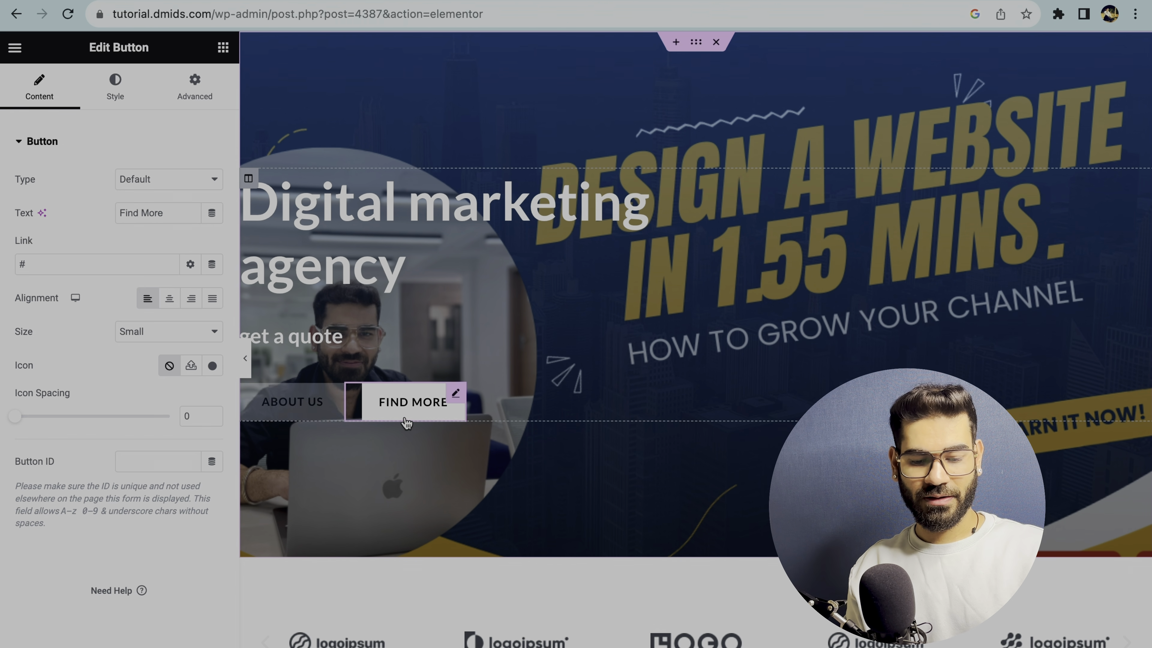
pyautogui.tripleClick(141, 222)
pyautogui.write('about us')
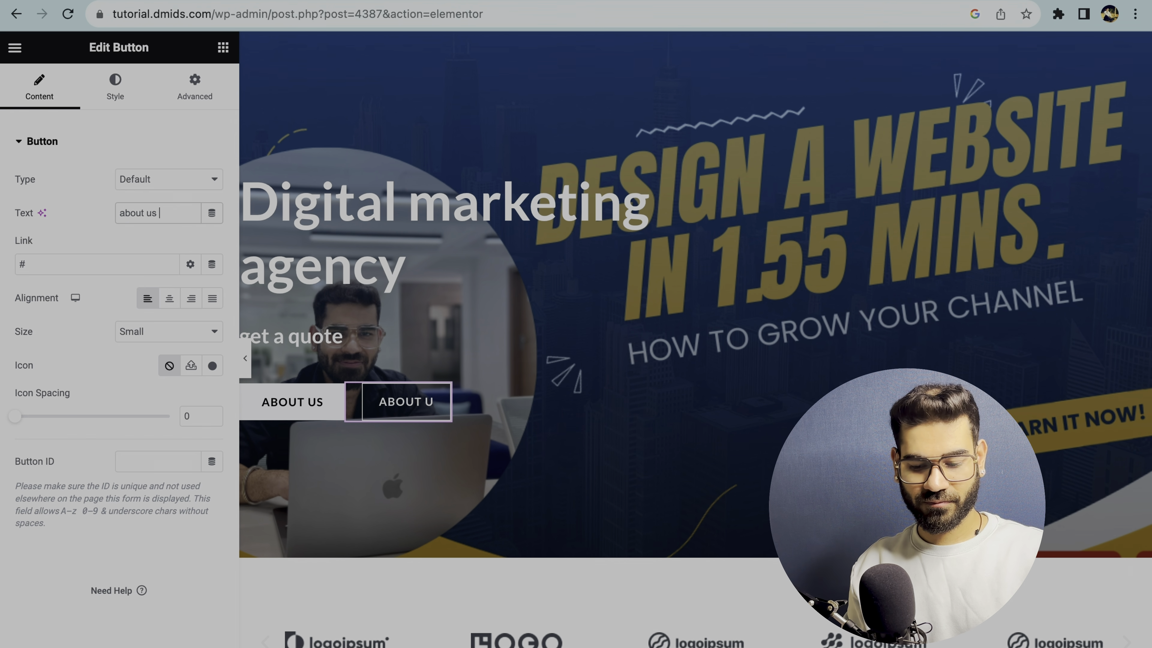
# Set the text of the first hero button, the filled white one, to "contact us".
pyautogui.click(291, 402)
pyautogui.tripleClick(134, 211)
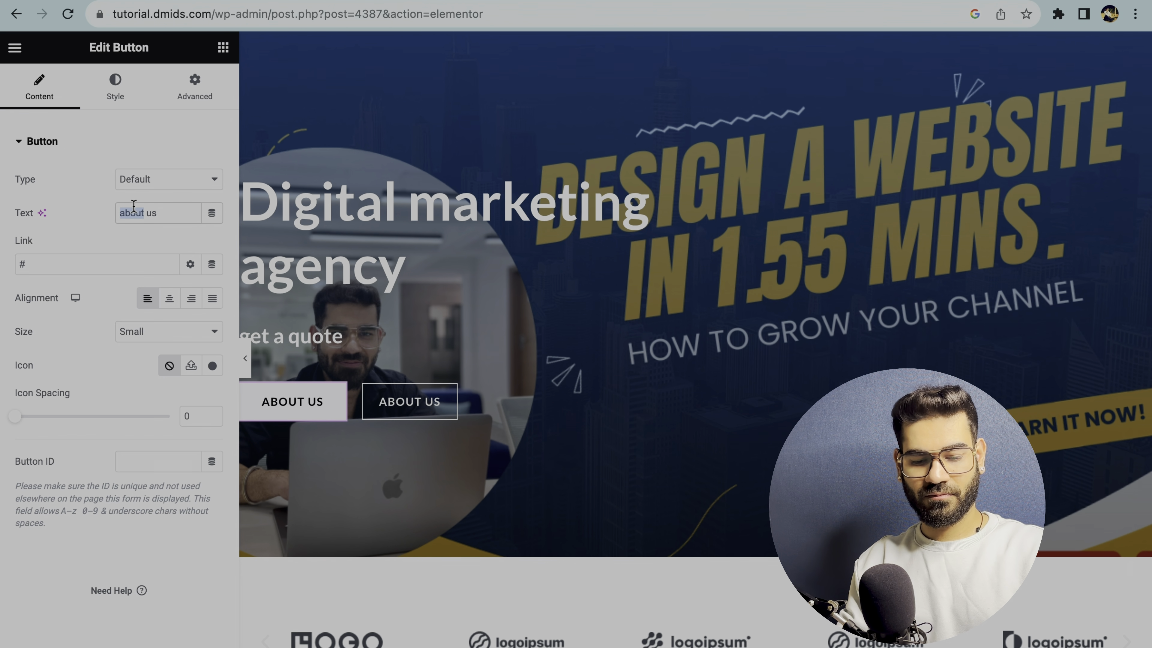
pyautogui.write('conta')
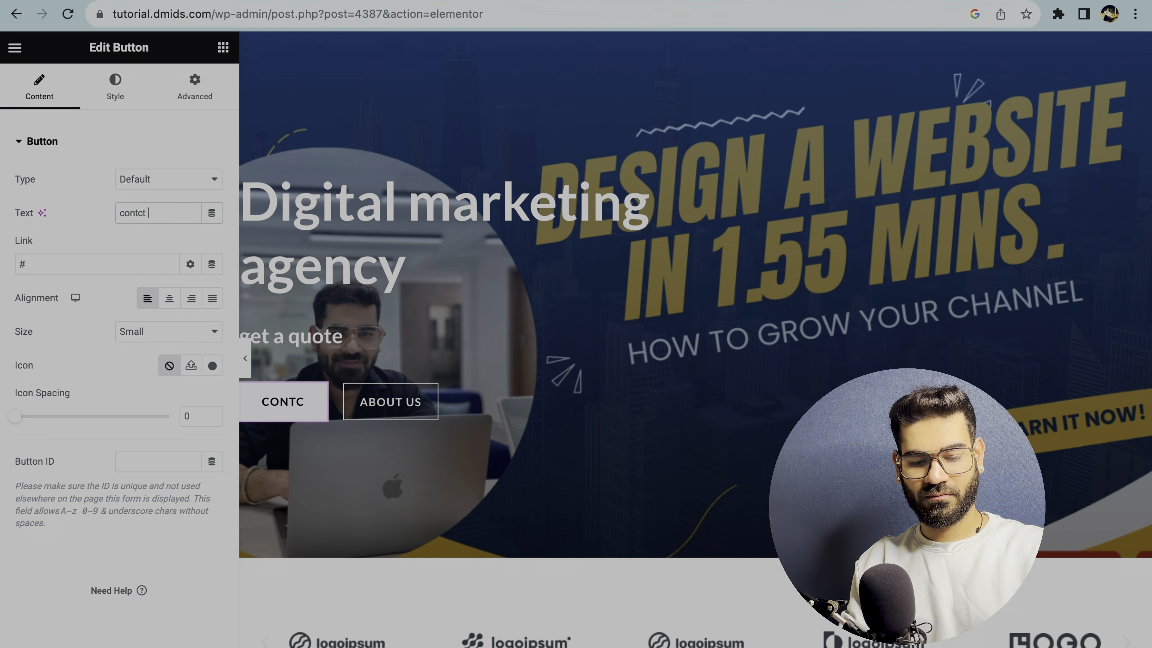
pyautogui.write('ct us')
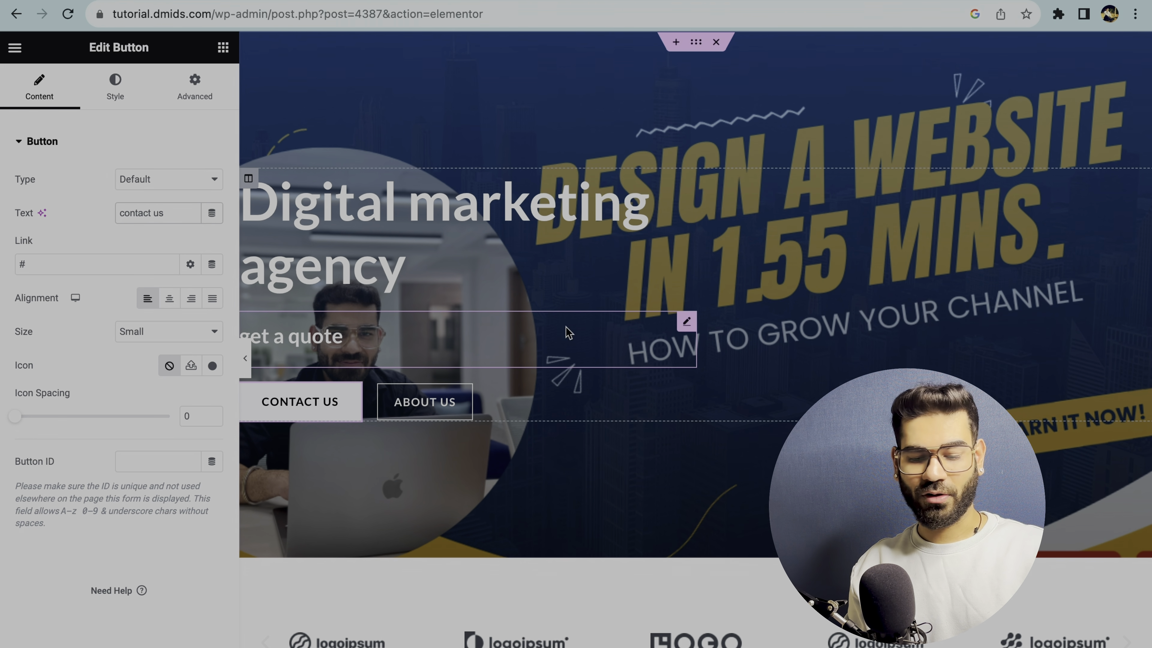
# Replace the "20% Off On Tank Tops" title of the first promo image box with "change the text".
pyautogui.scroll(-2, 539, 340)
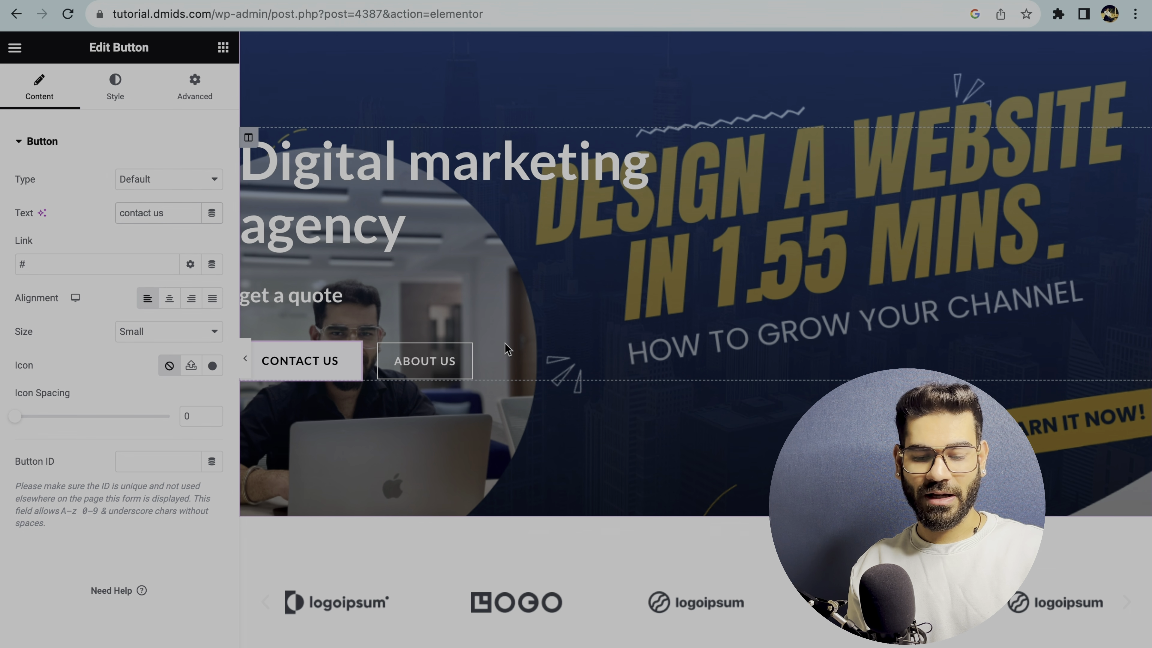
pyautogui.scroll(-3, 486, 336)
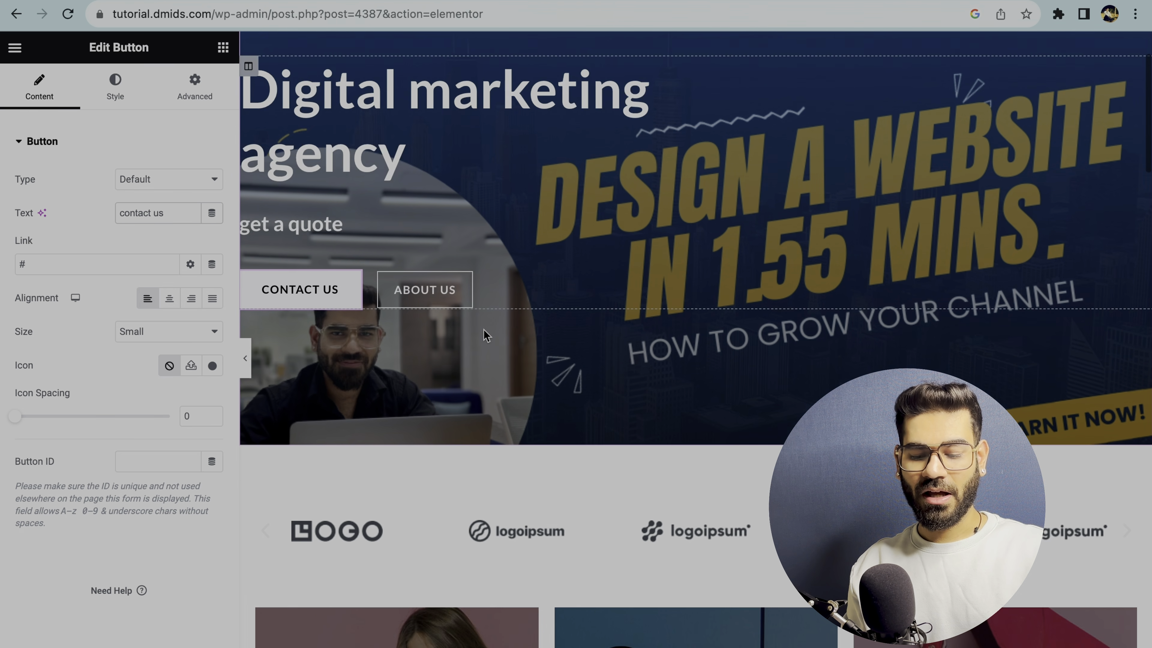
pyautogui.scroll(-15, 483, 329)
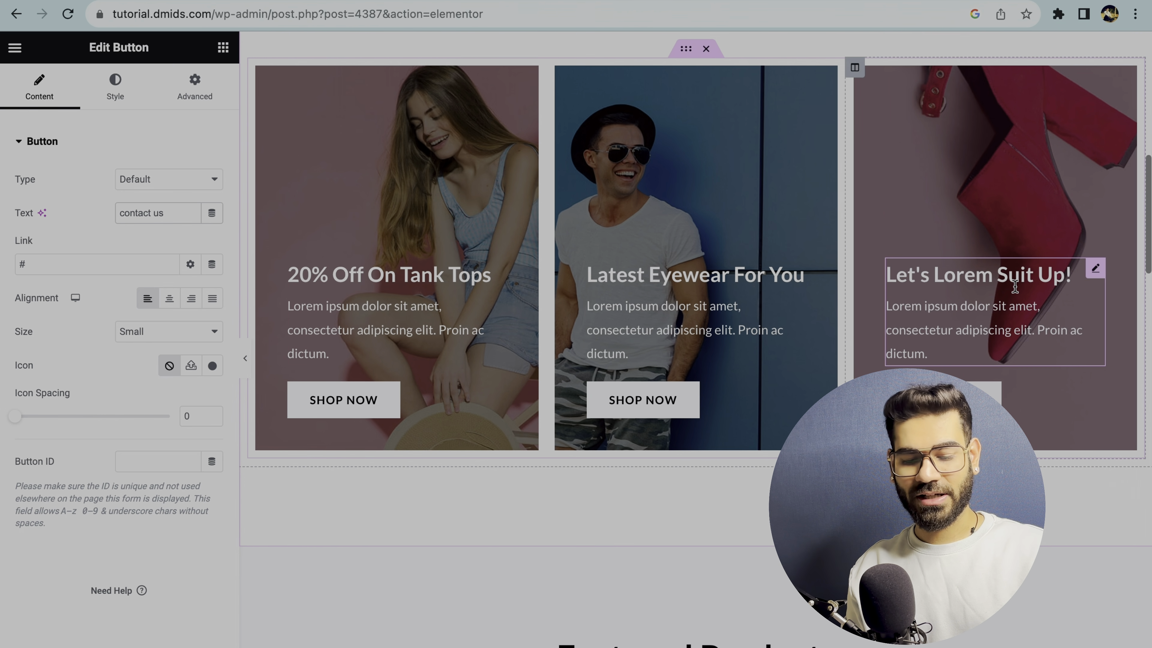
pyautogui.click(431, 286)
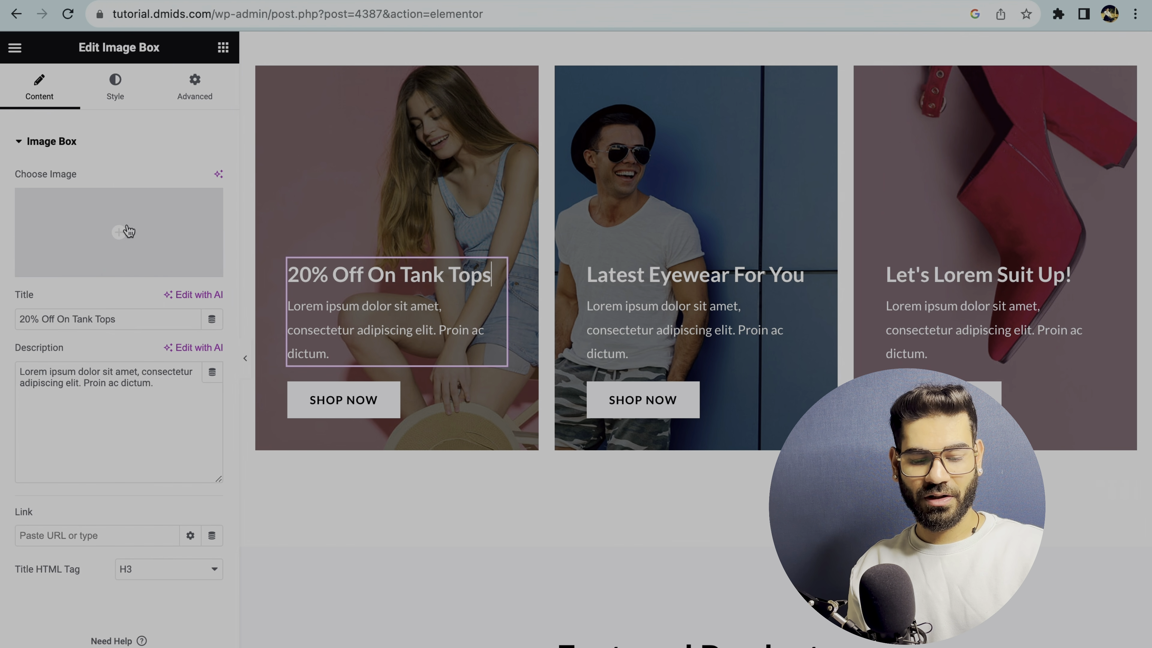
pyautogui.tripleClick(59, 313)
pyautogui.write('change the text')
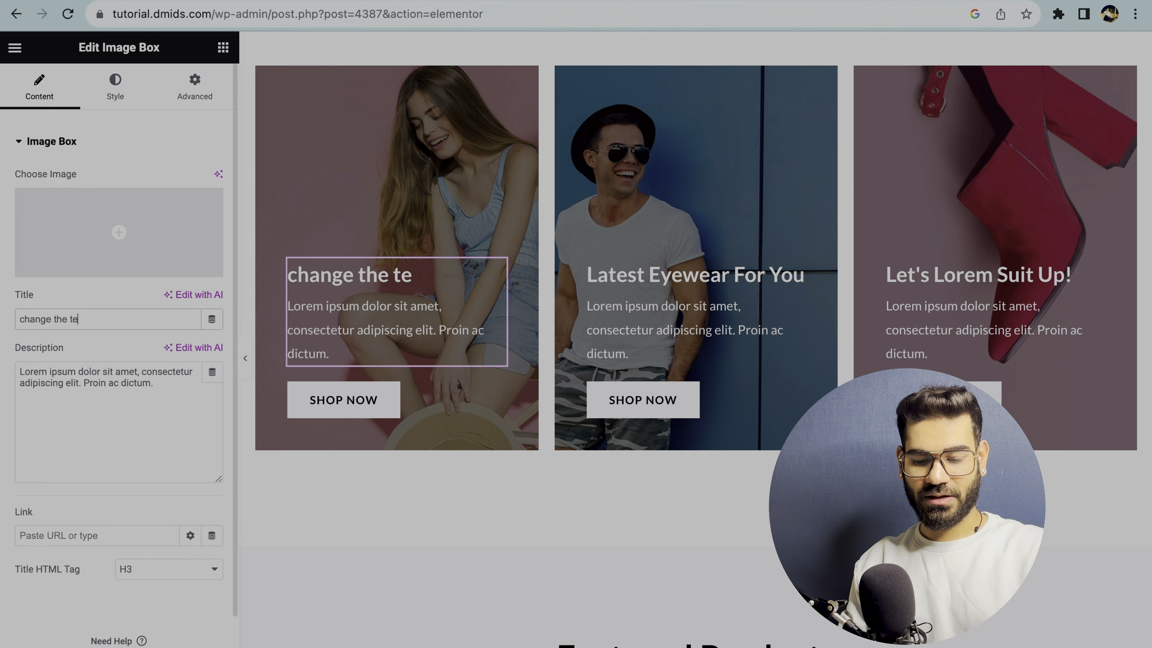
# Replace the description of the first promo image box with "change the text here too.".
pyautogui.tripleClick(82, 410)
pyautogui.write('change t')
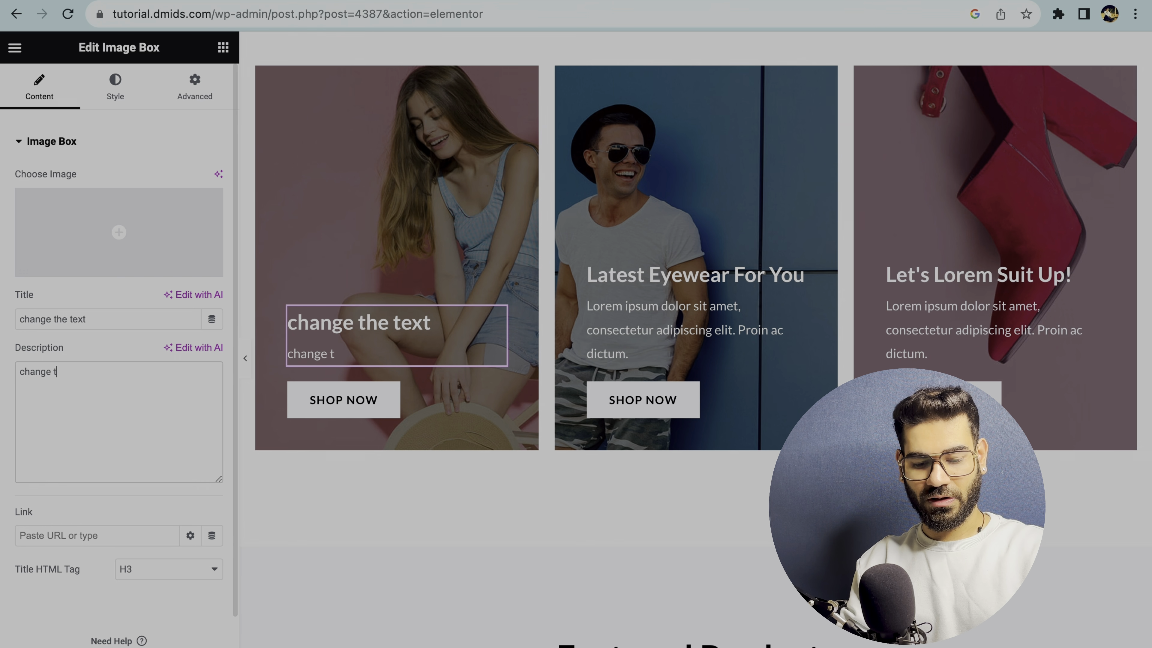
pyautogui.write('he text here too.')
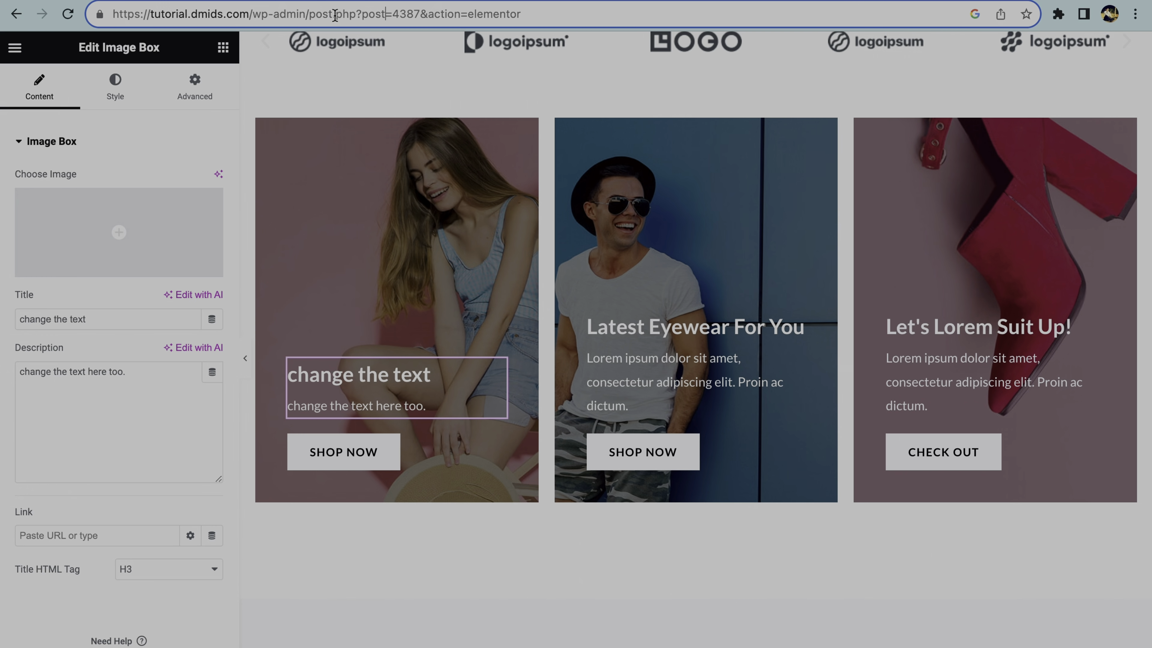
# Leave the editor without saving for the tutorial.dmids.com front page, and open the site's WordPress dashboard.
pyautogui.moveTo(262, 14); pyautogui.dragTo(765, 15)
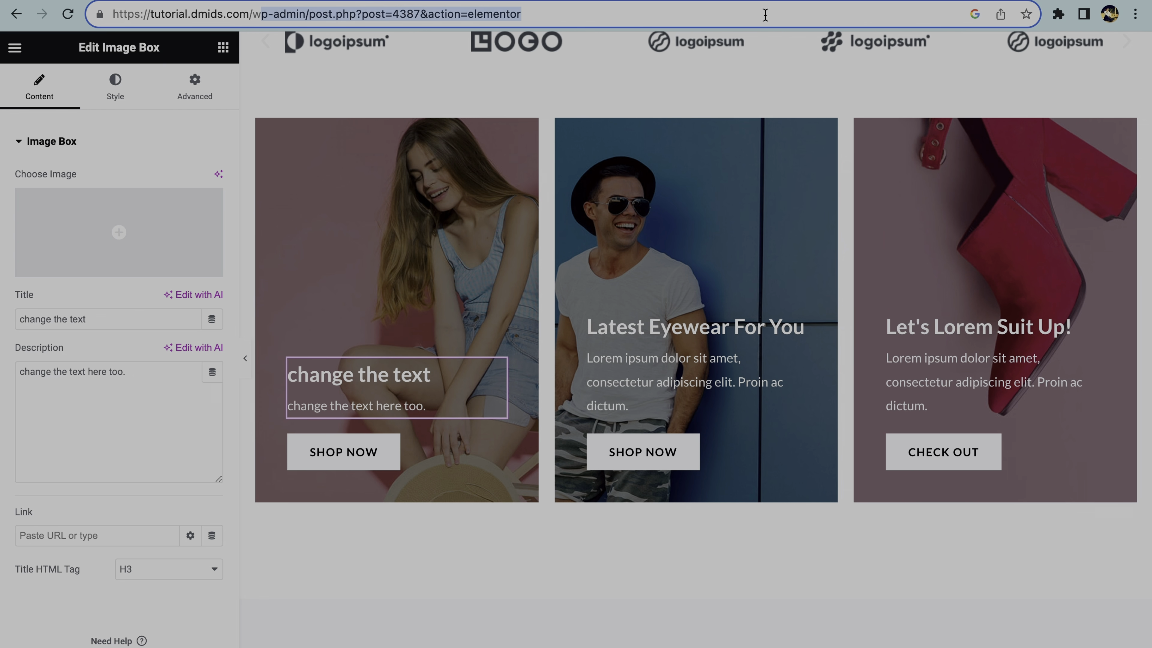
pyautogui.press('BackSpace')
pyautogui.press('Return')
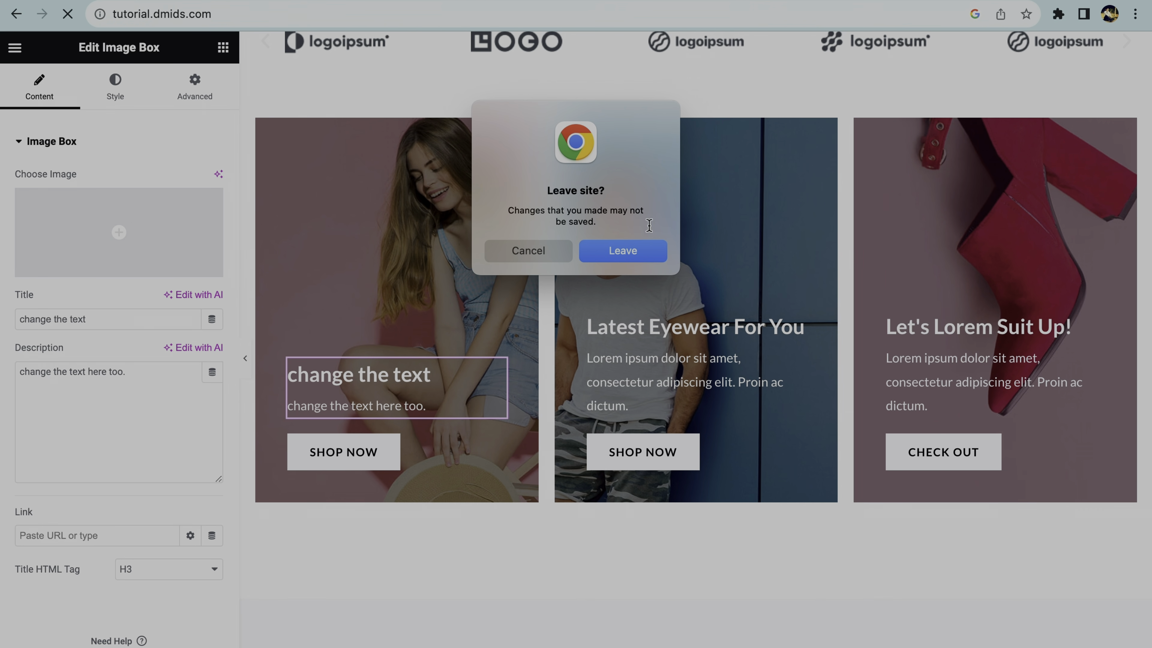
pyautogui.click(640, 258)
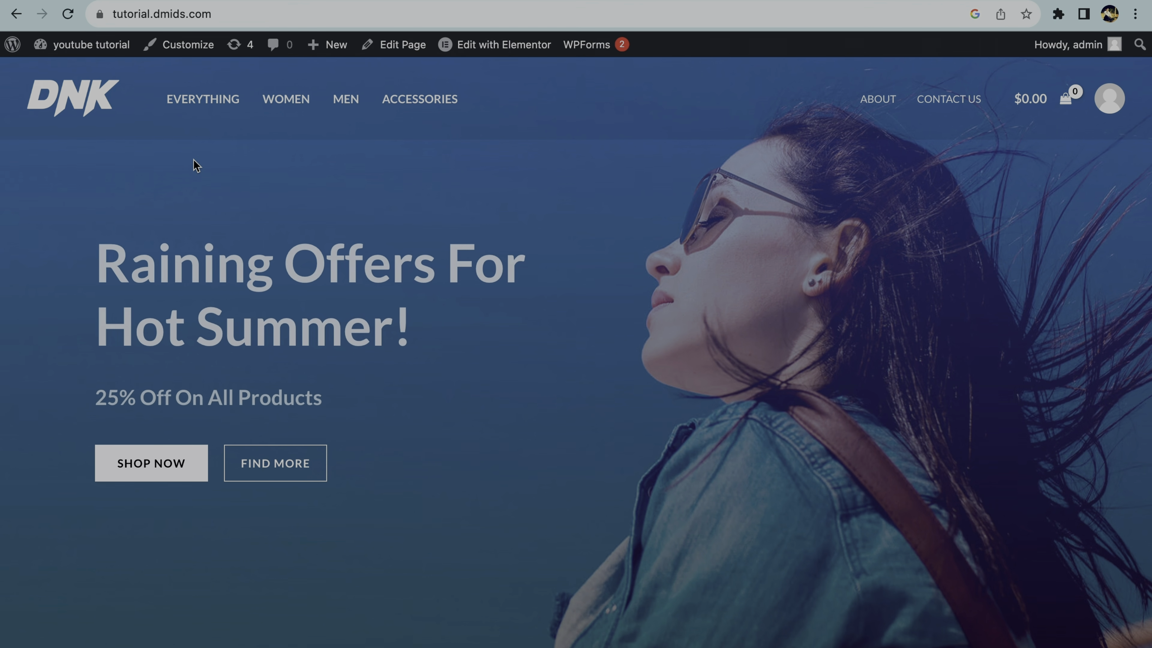
pyautogui.moveTo(82, 44)
pyautogui.click(61, 72)
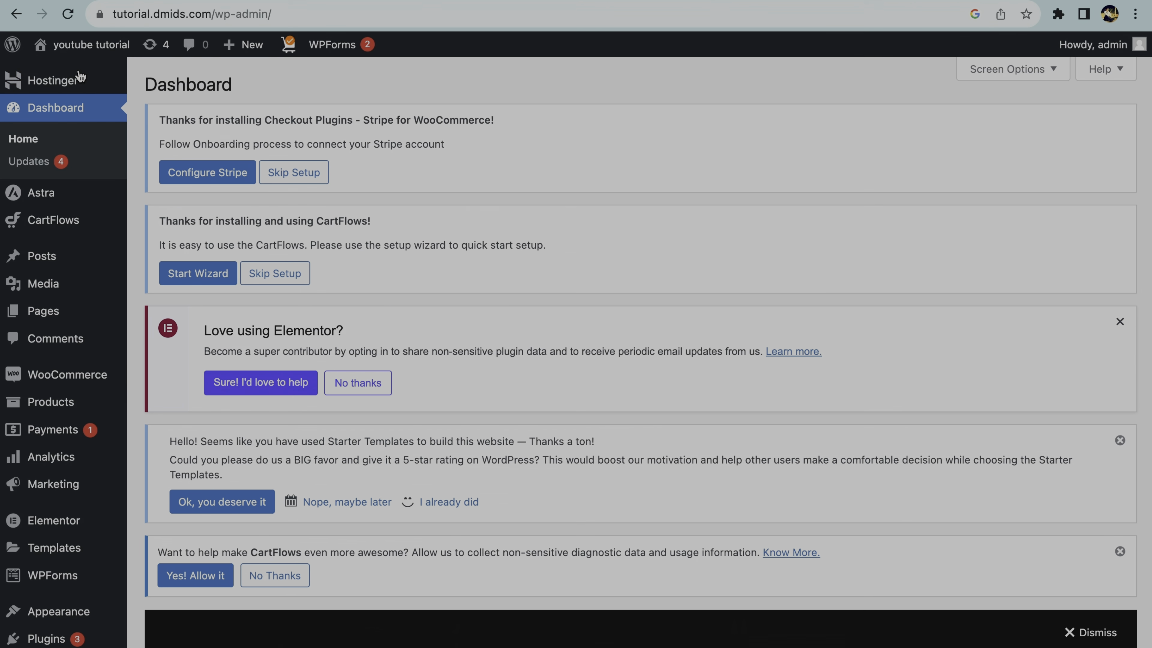
# Create a new page titled "test page 1" and publish it.
pyautogui.moveTo(69, 310)
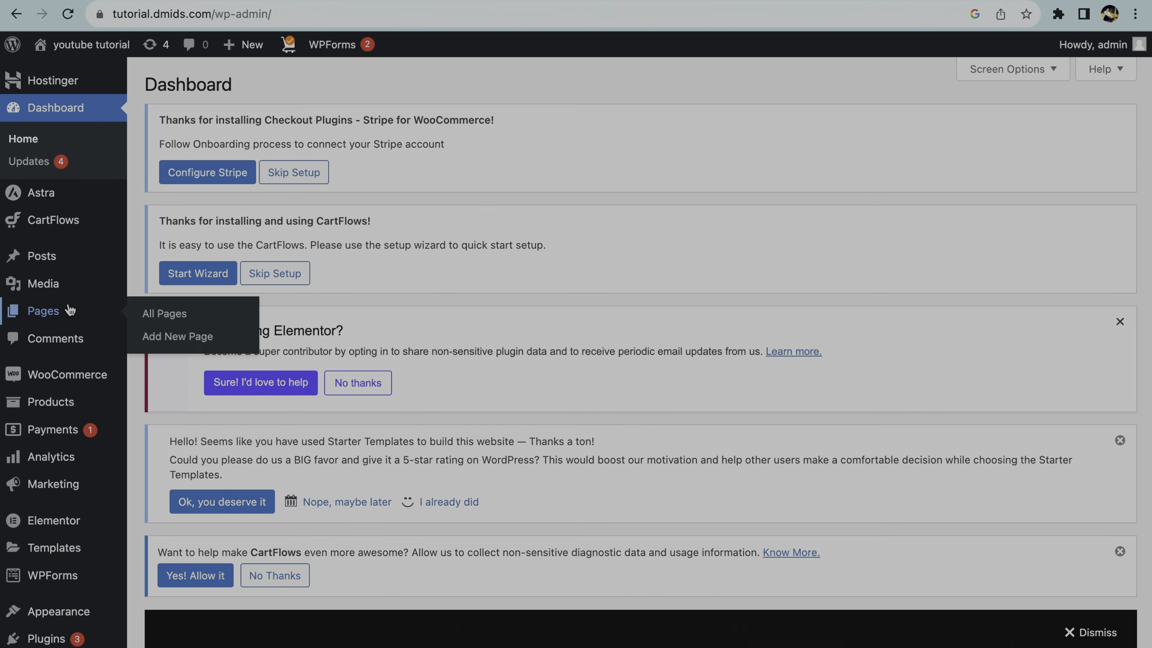
pyautogui.click(171, 337)
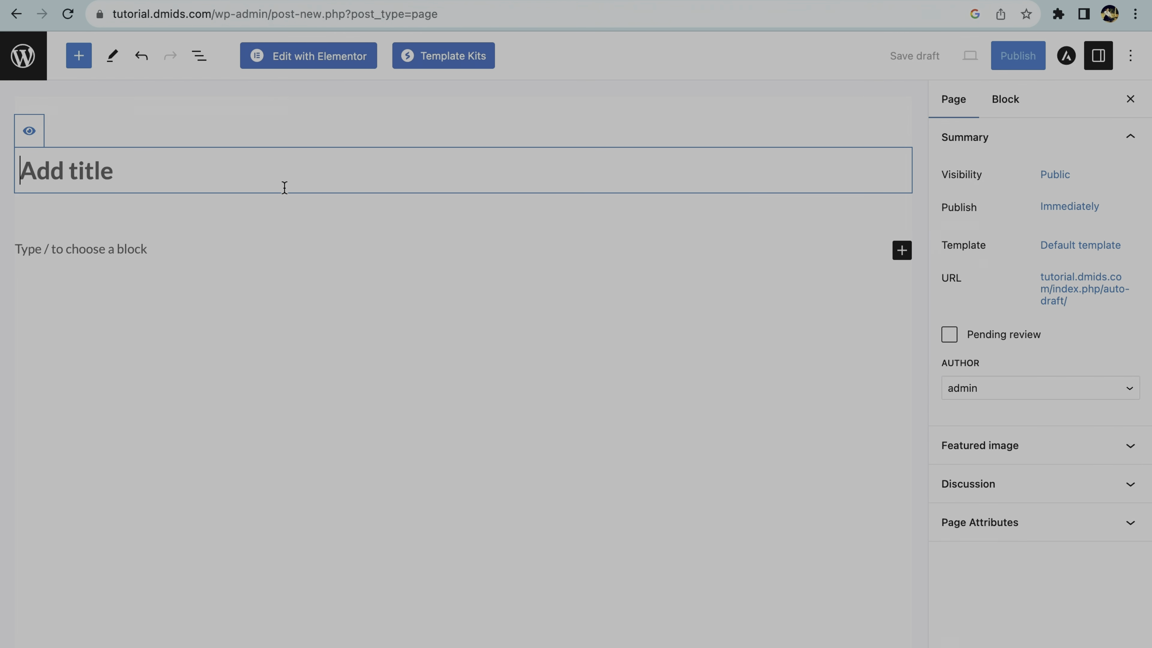
pyautogui.write('test page 1')
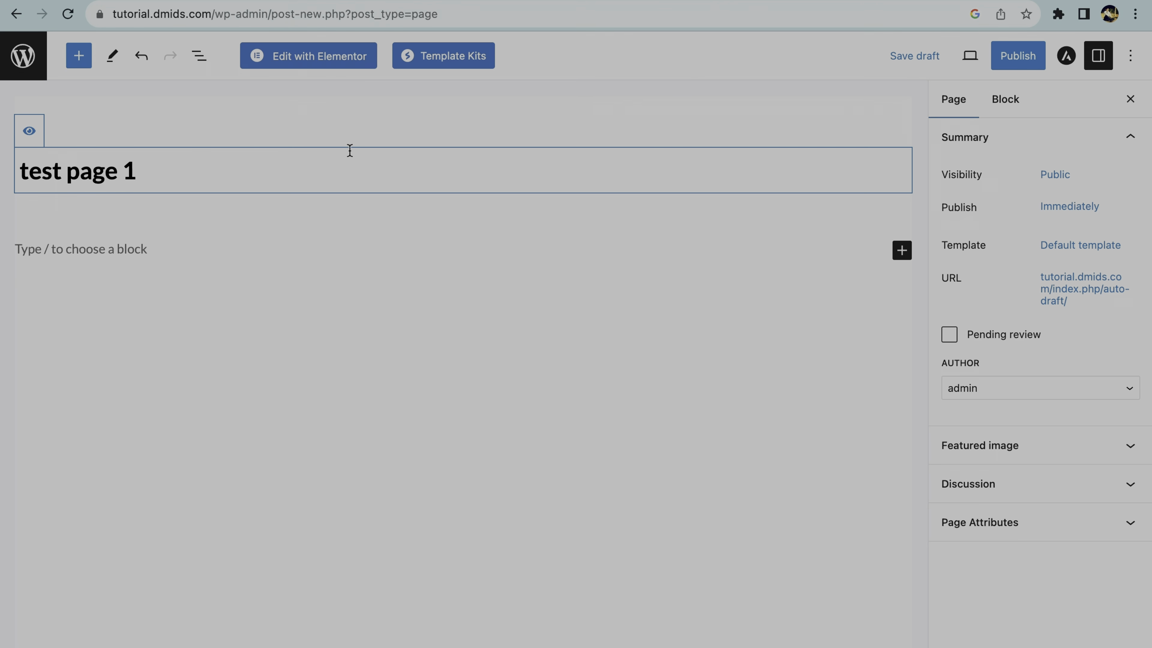
pyautogui.click(1016, 56)
pyautogui.click(1000, 57)
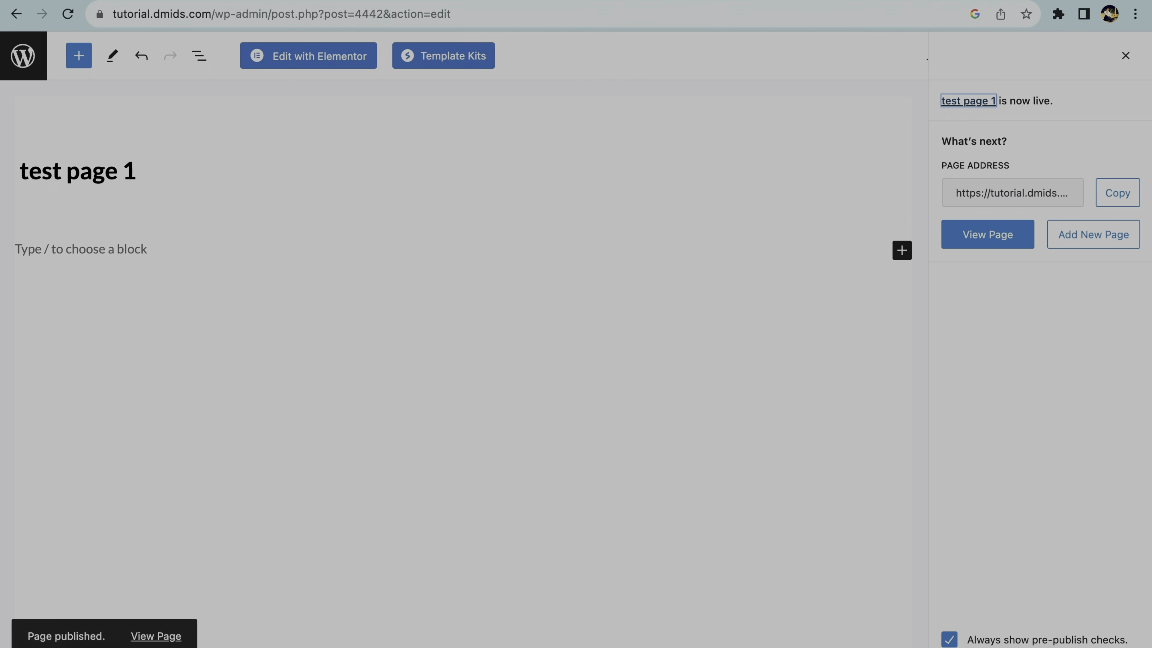
# View the published "test page 1" on the site, and open the page for editing with Elementor.
pyautogui.click(998, 245)
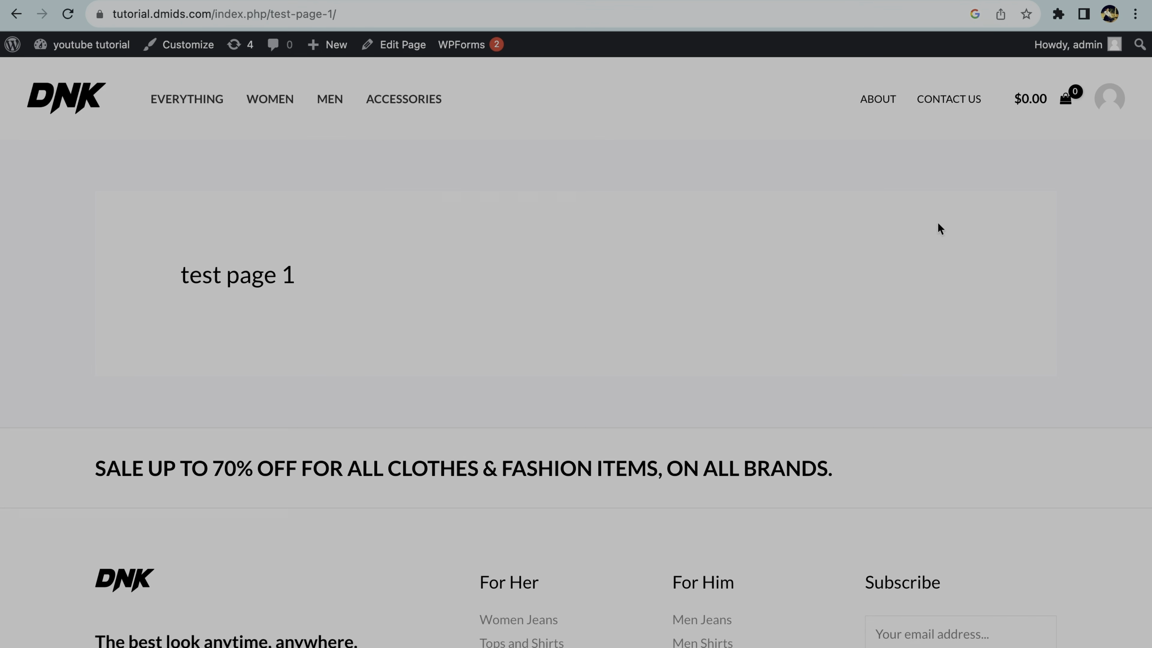
pyautogui.scroll(2, 334, 371)
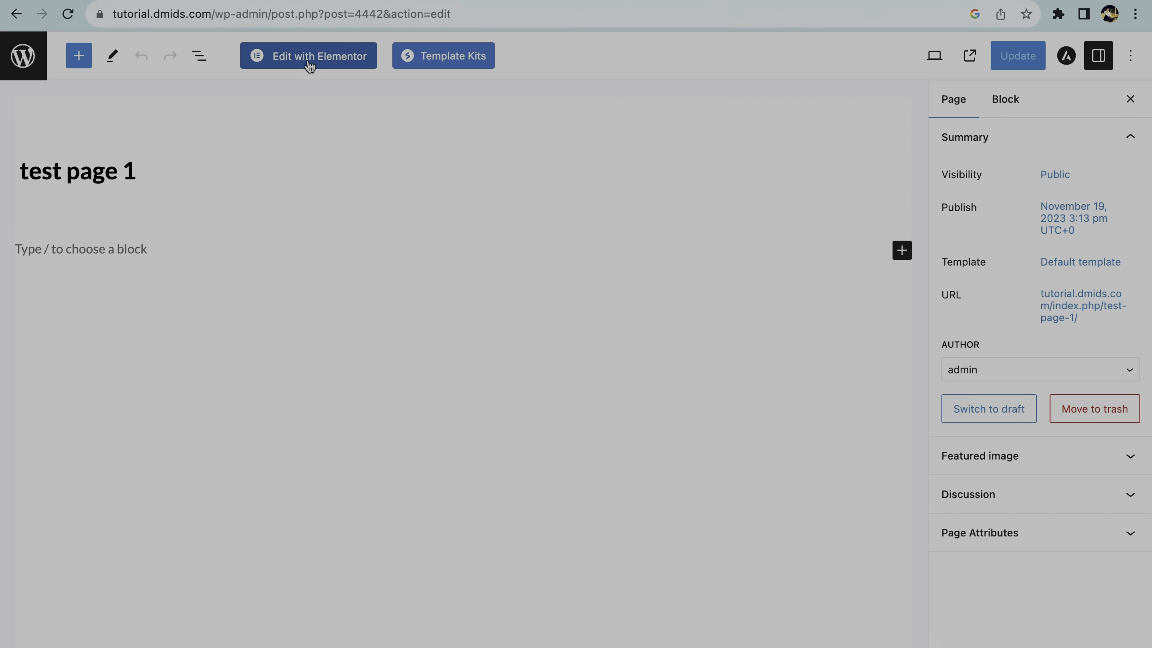
pyautogui.click(309, 66)
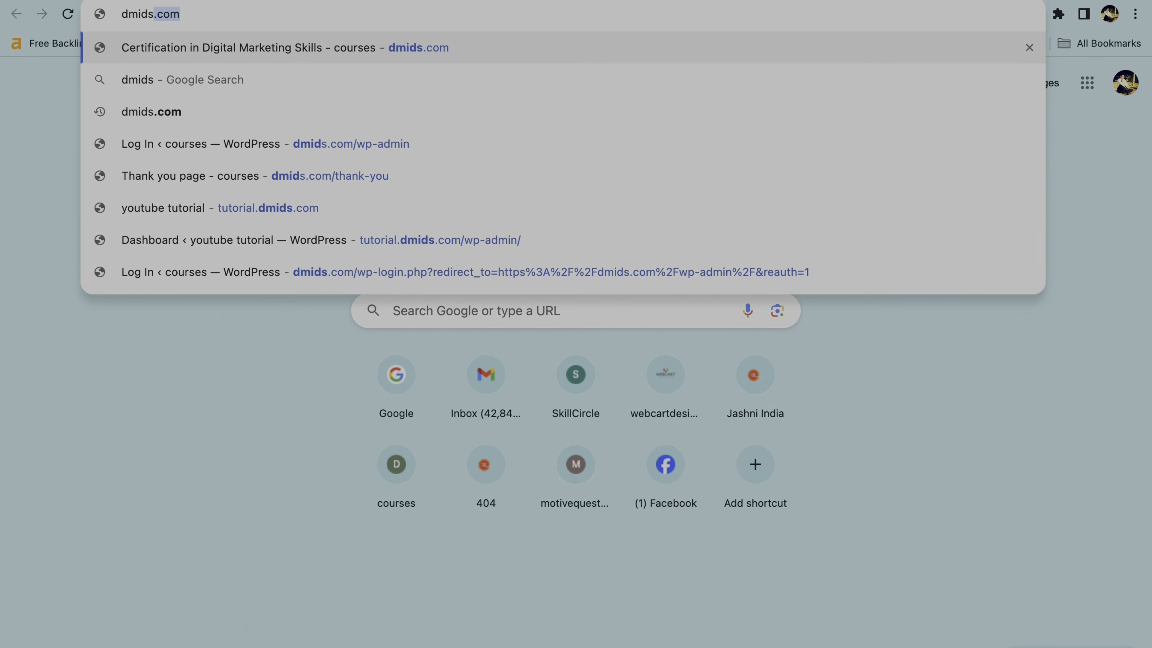
# Open dmids.com and look through its home page as a design reference, from the hero to the professional courses.
pyautogui.press('Return')
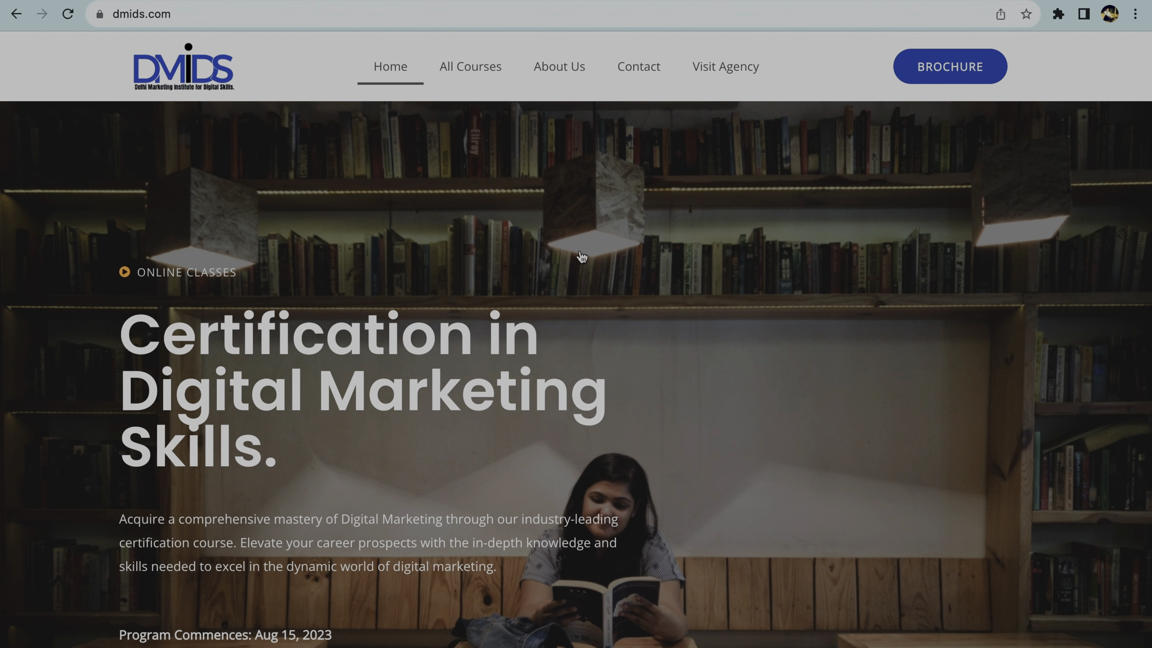
pyautogui.scroll(-5, 609, 344)
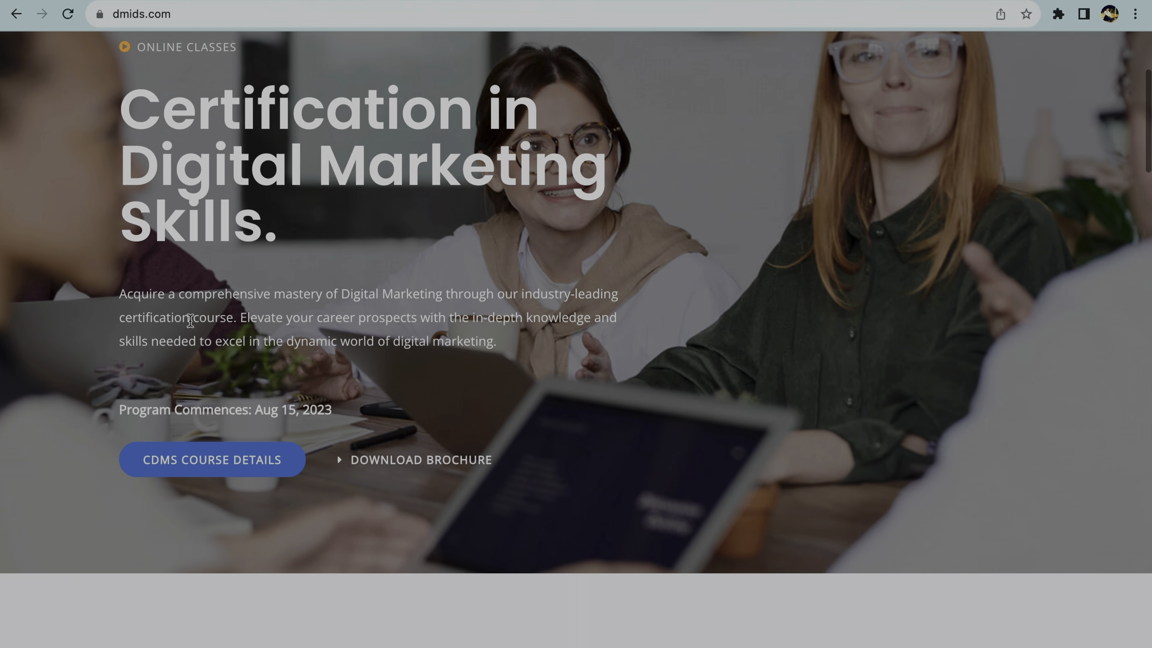
pyautogui.scroll(-12, 643, 442)
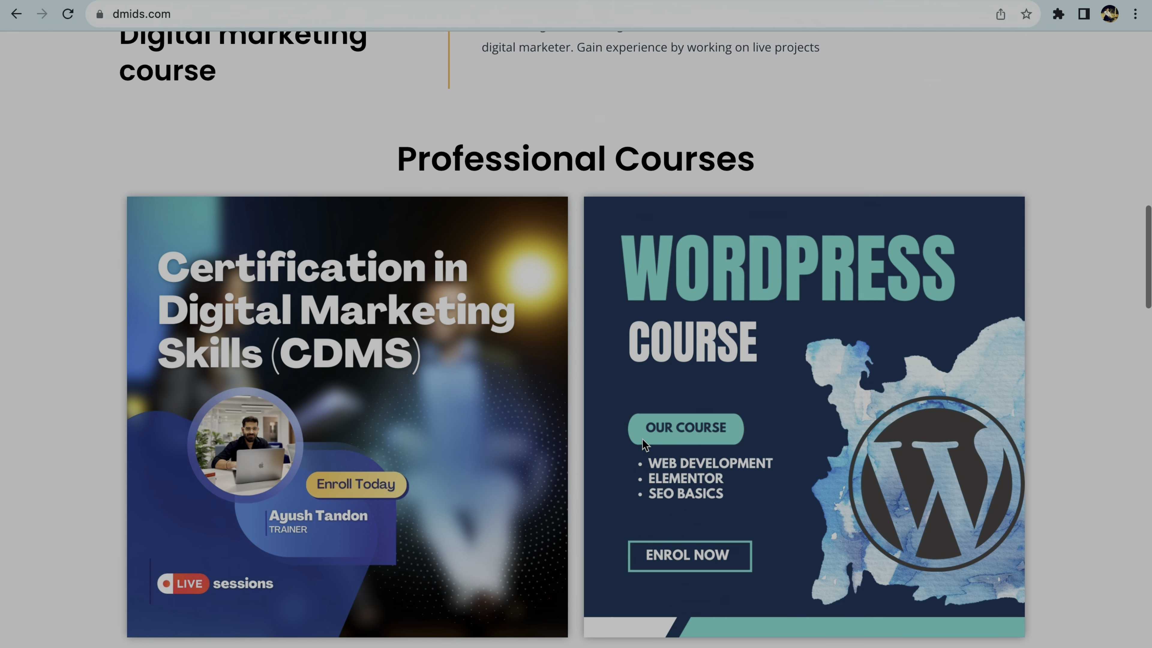
pyautogui.scroll(15, 641, 439)
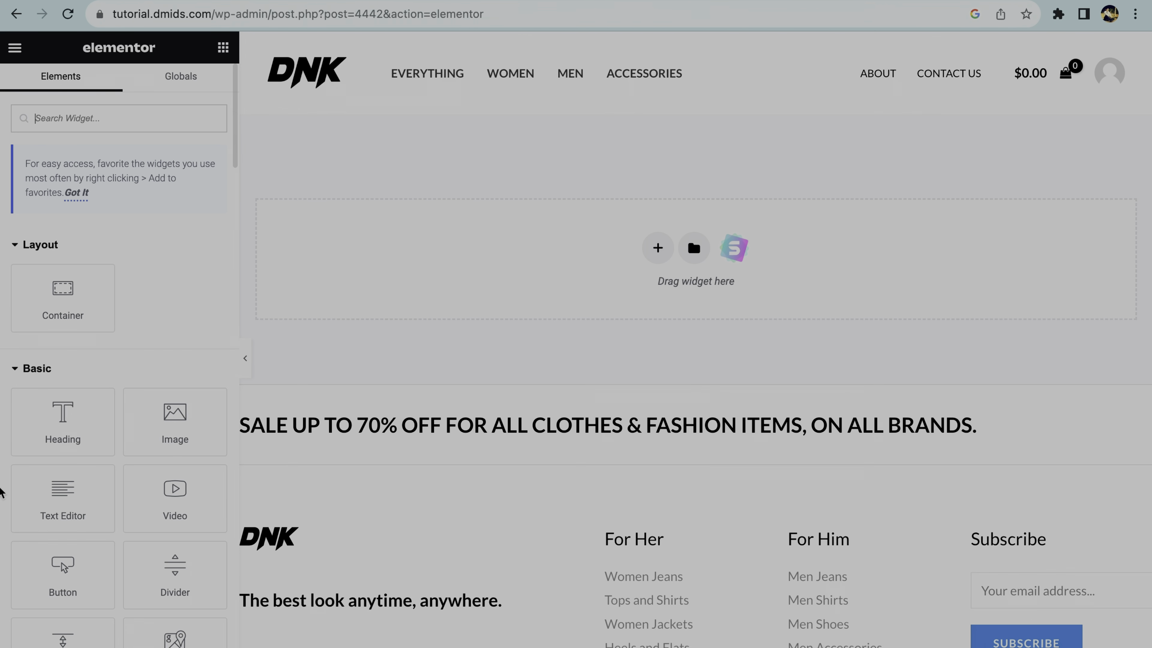
# Set the page layout of "test page 1" to Elementor Canvas.
pyautogui.click(16, 641)
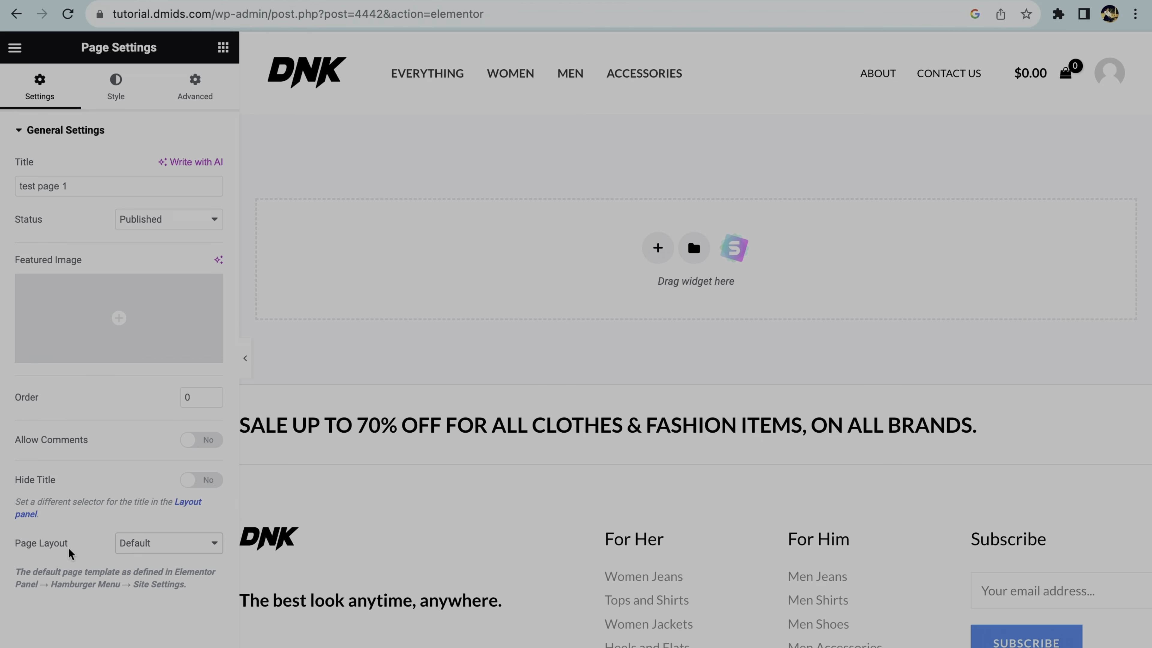
pyautogui.click(214, 548)
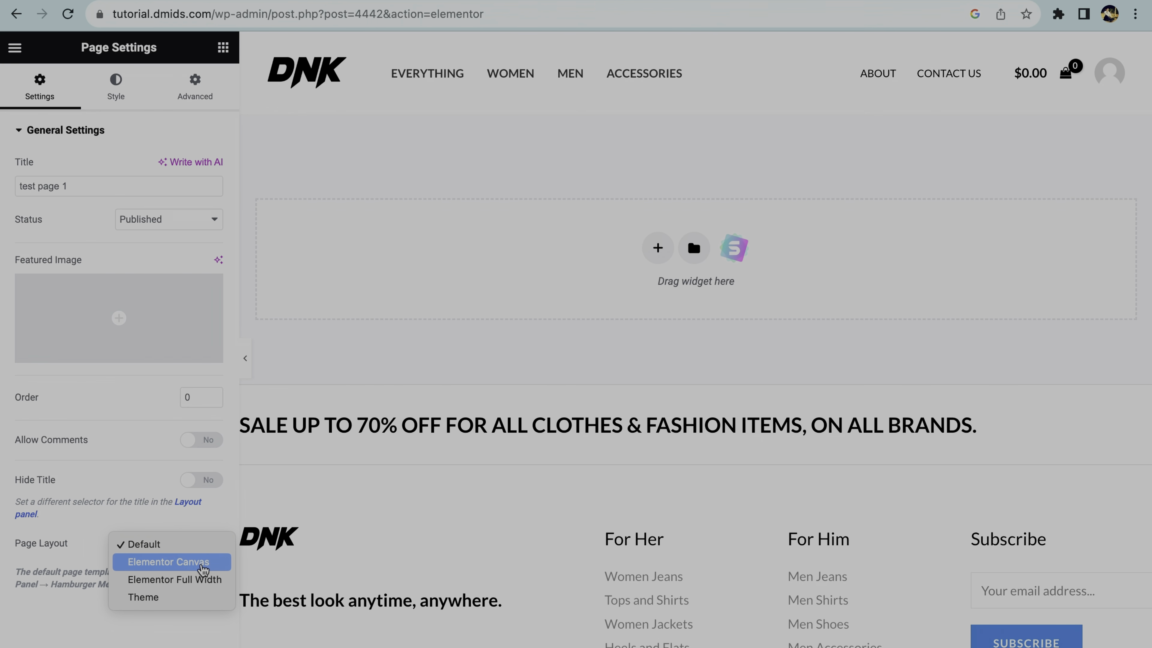
pyautogui.click(202, 560)
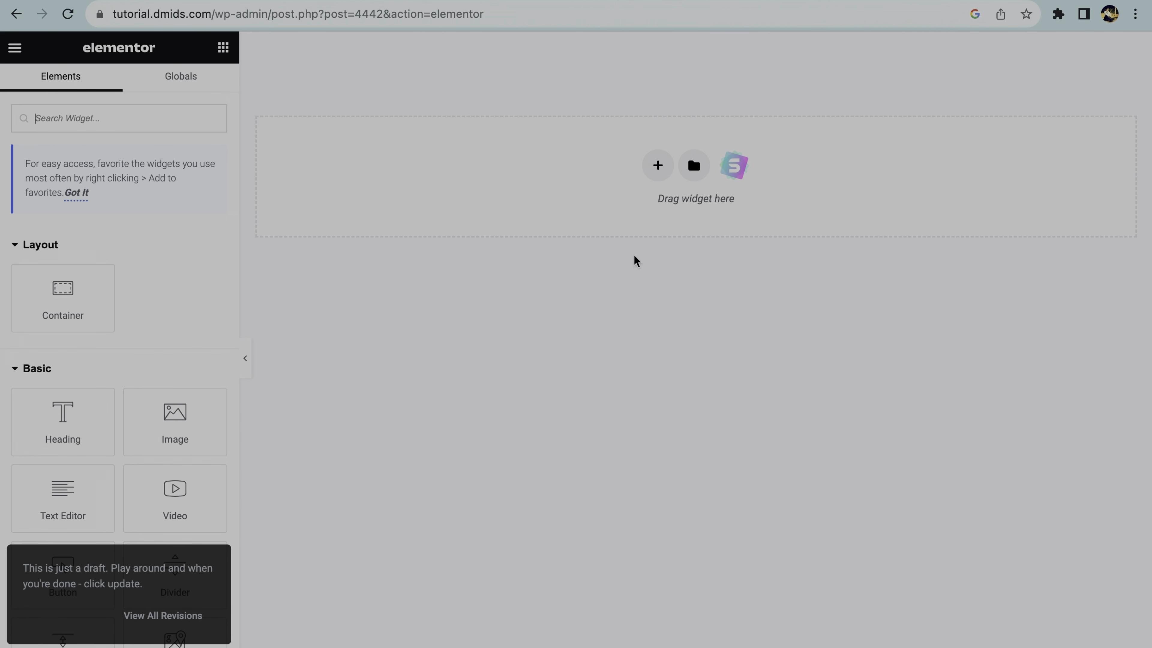
# Examine the hero section of the dmids.com home page and return to the Elementor editor.
pyautogui.click(309, 1)
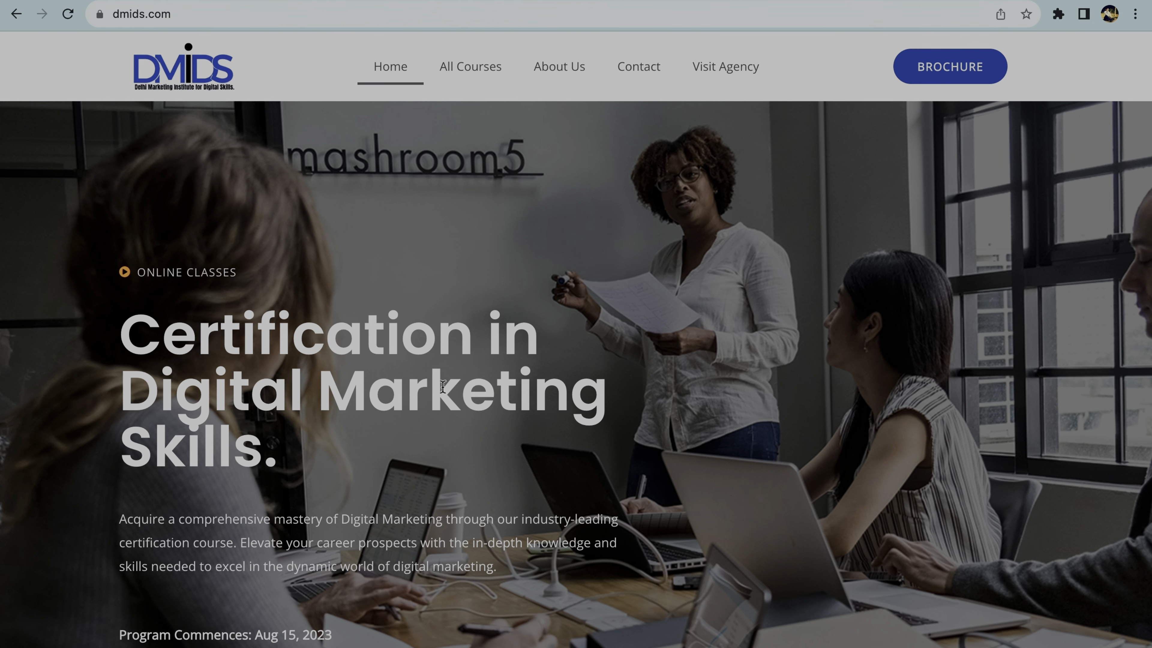
pyautogui.scroll(-2, 68, 198)
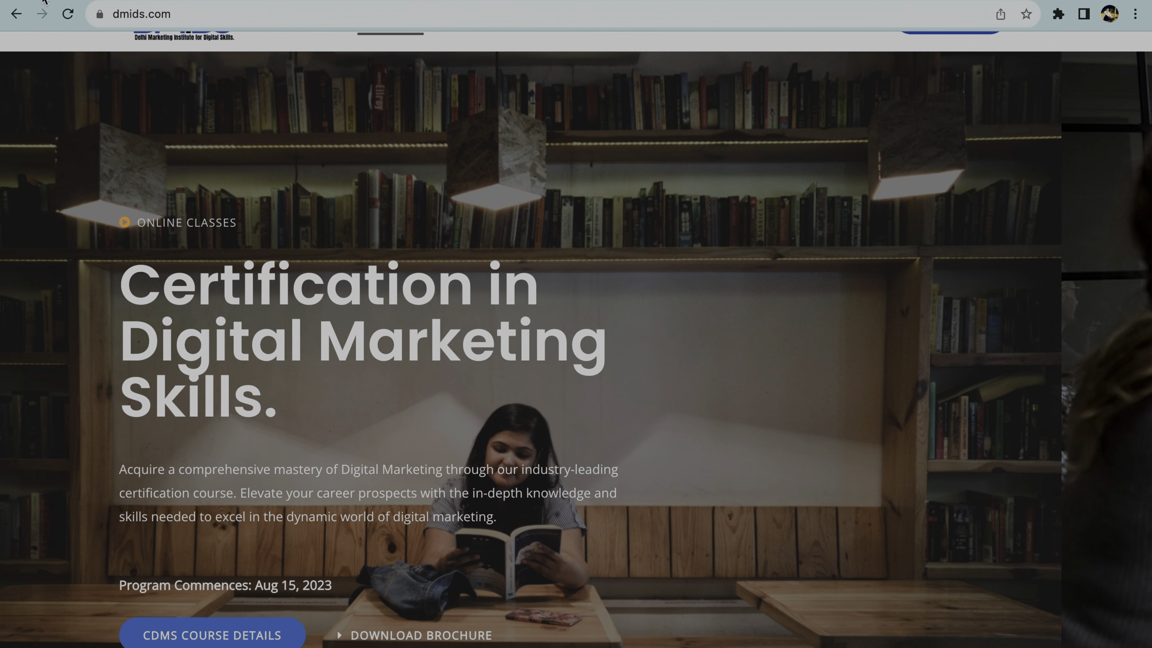
pyautogui.click(59, 0)
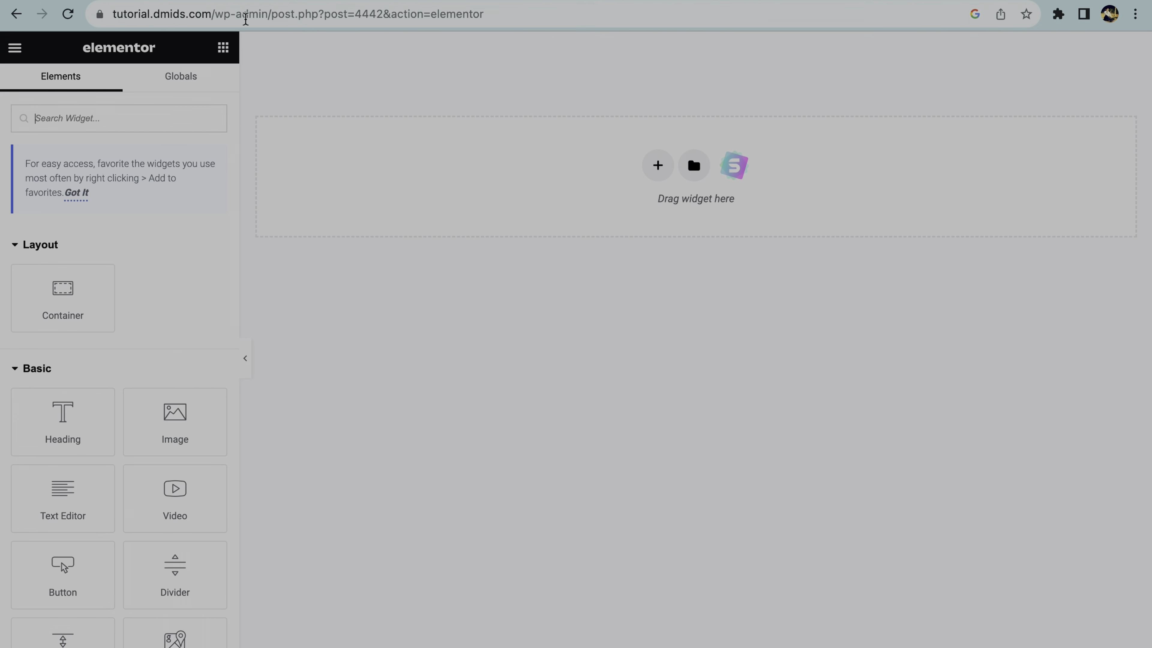
# Add a single downward-direction container to the page and set its minimum height to 618 px, using the dmids.com hero as reference.
pyautogui.click(657, 169)
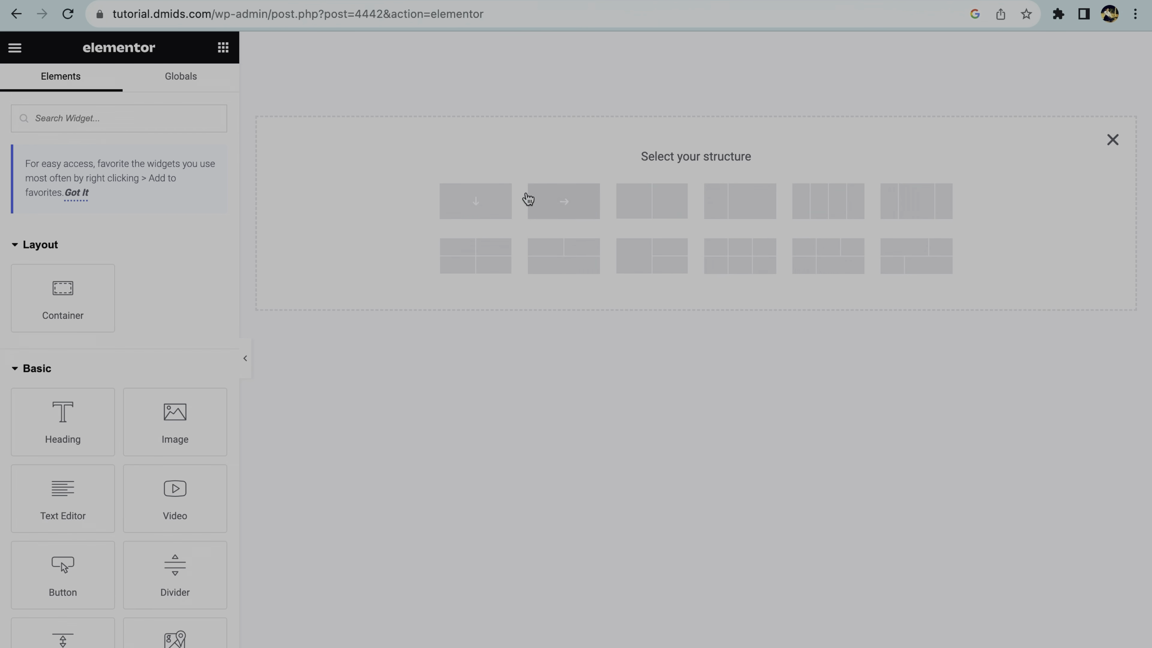
pyautogui.click(478, 203)
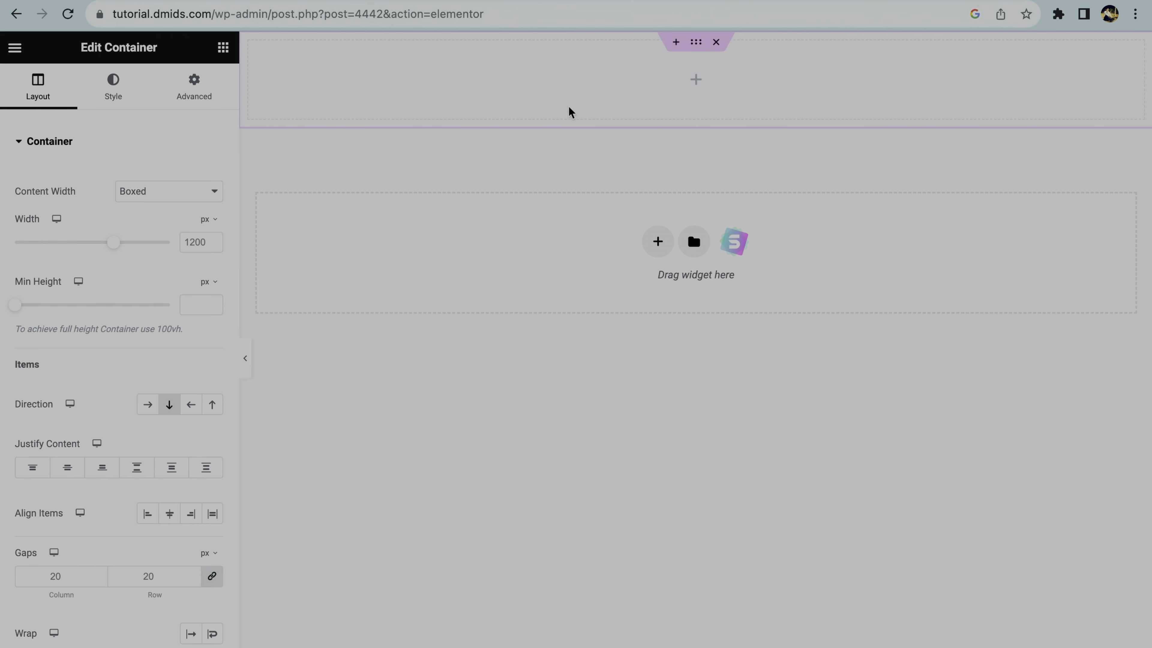
pyautogui.click(331, 7)
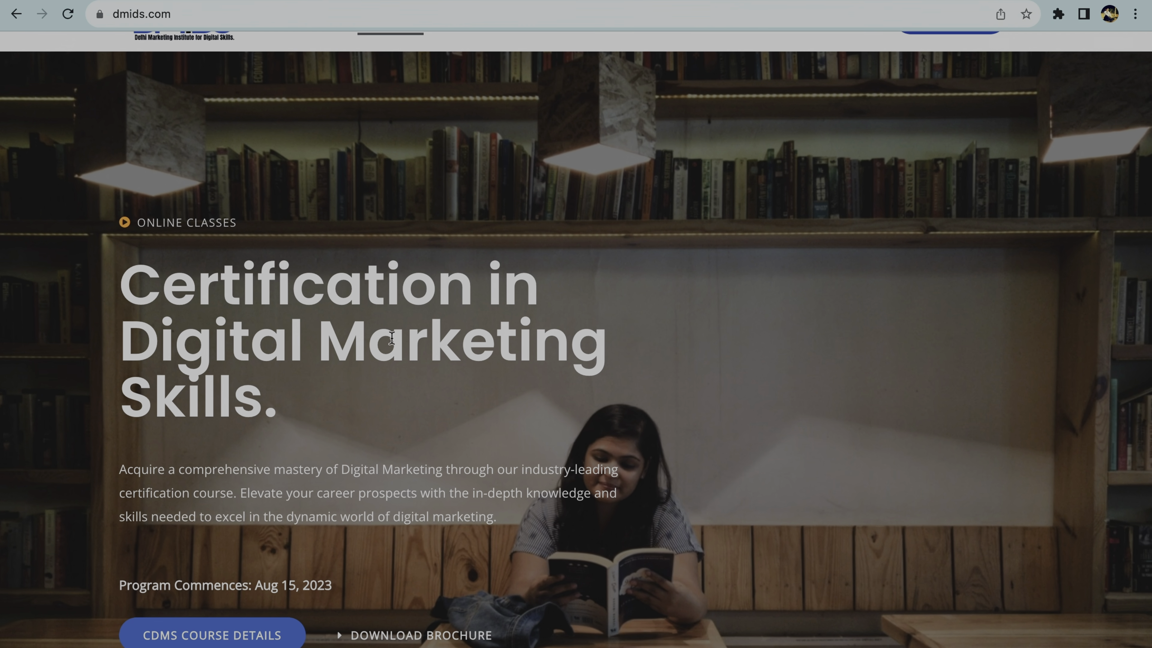
pyautogui.scroll(-1, 388, 342)
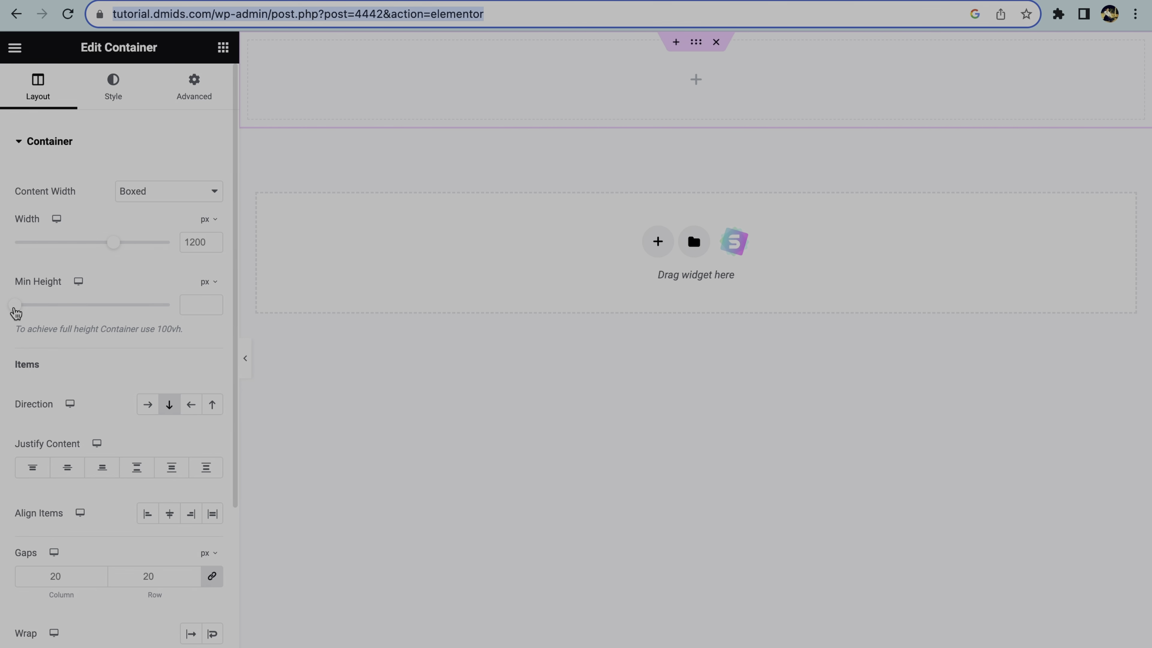
pyautogui.moveTo(16, 313); pyautogui.dragTo(82, 316)
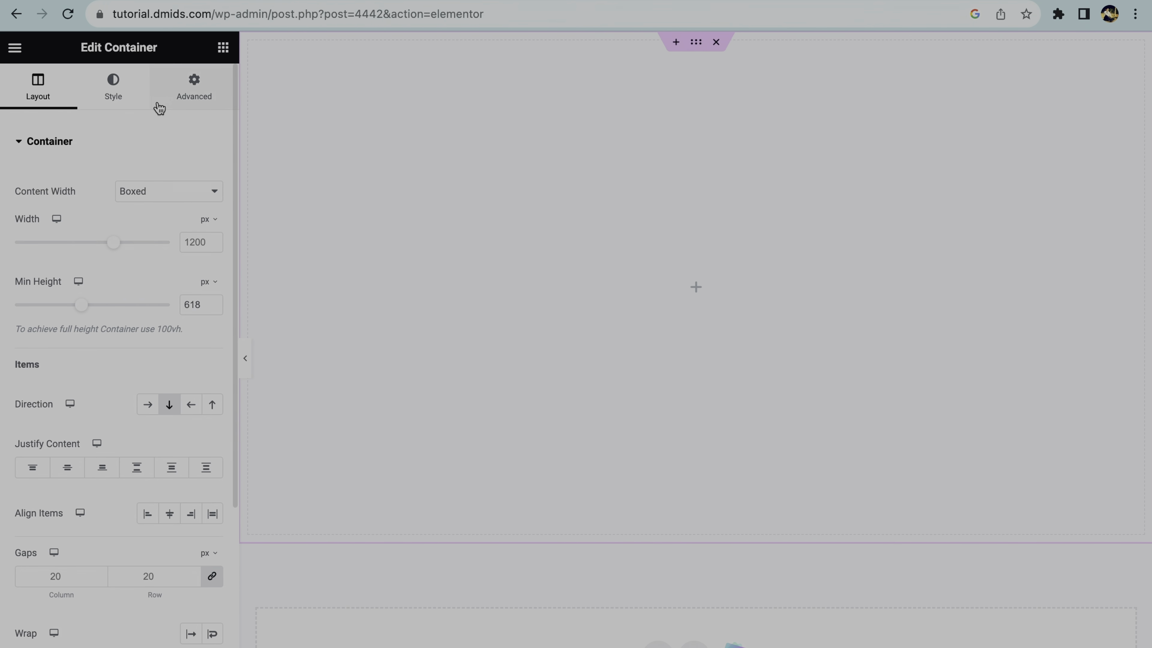
# Give the container a classic background using the photo of four women beside a blue truck, with display size Cover.
pyautogui.click(129, 104)
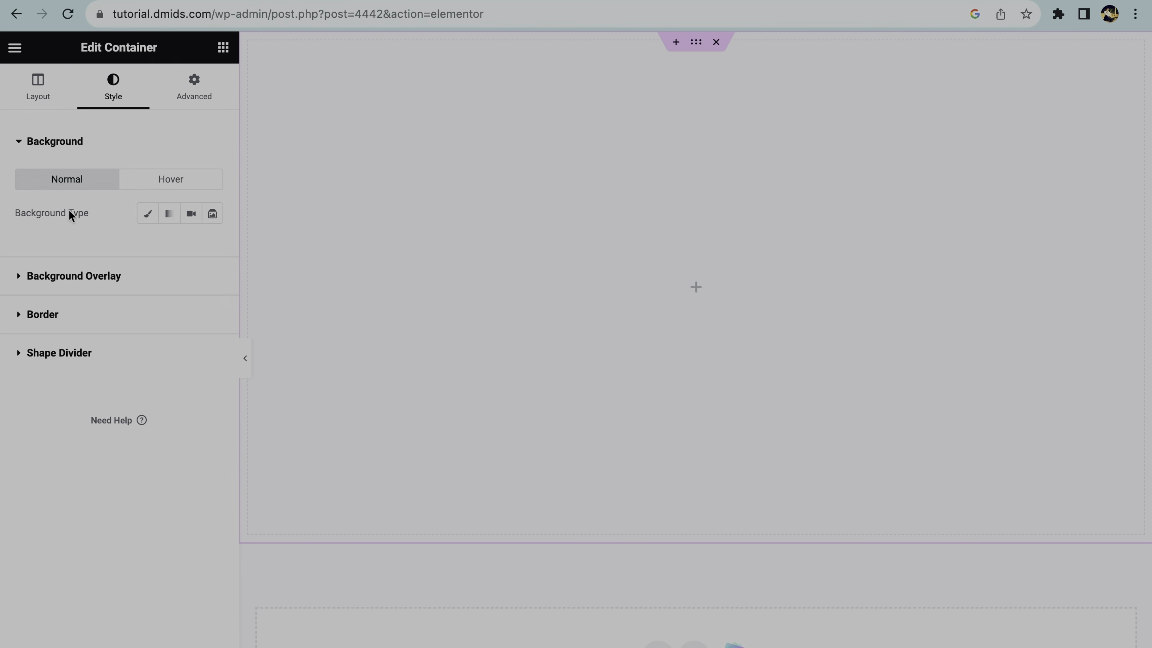
pyautogui.click(150, 215)
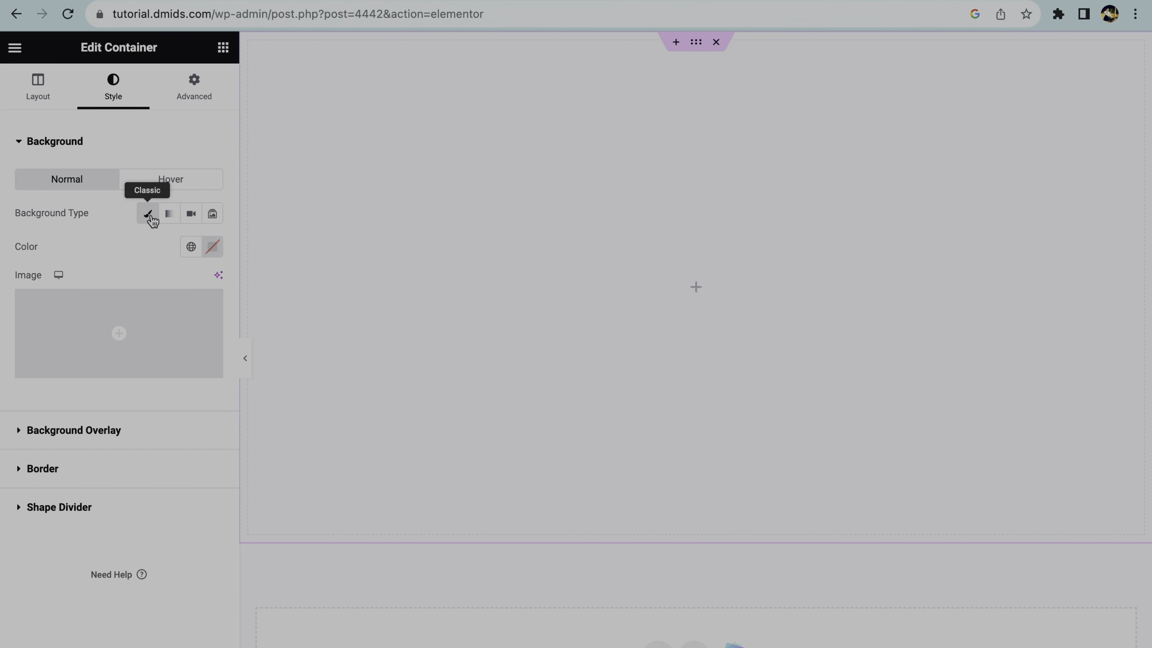
pyautogui.moveTo(94, 335)
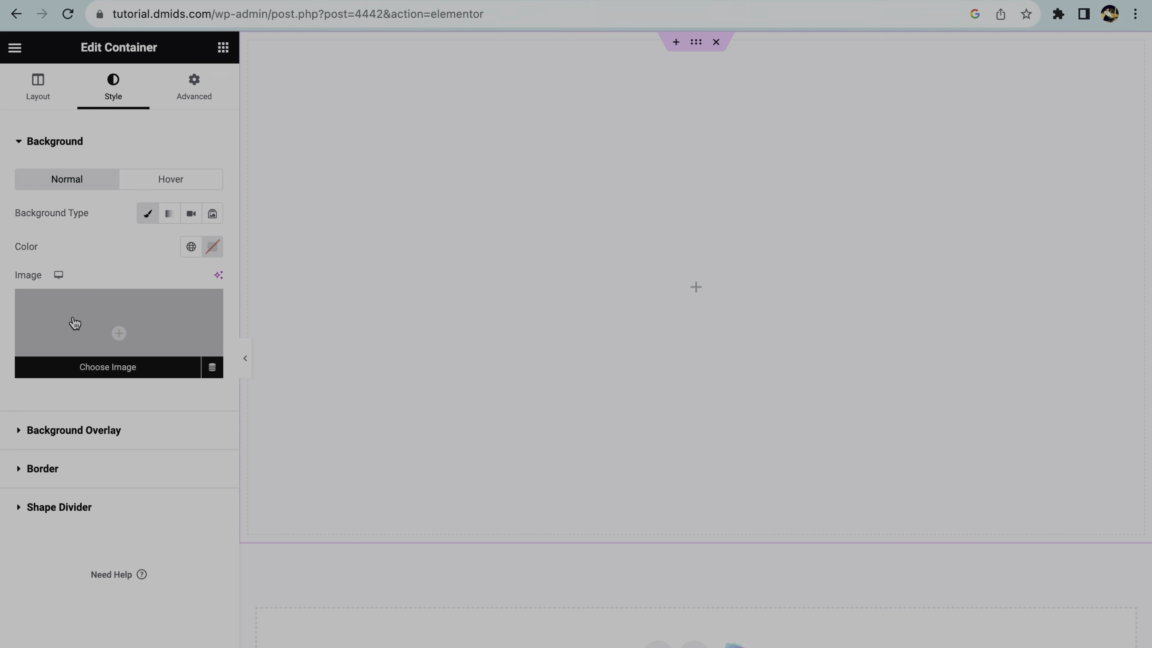
pyautogui.click(83, 335)
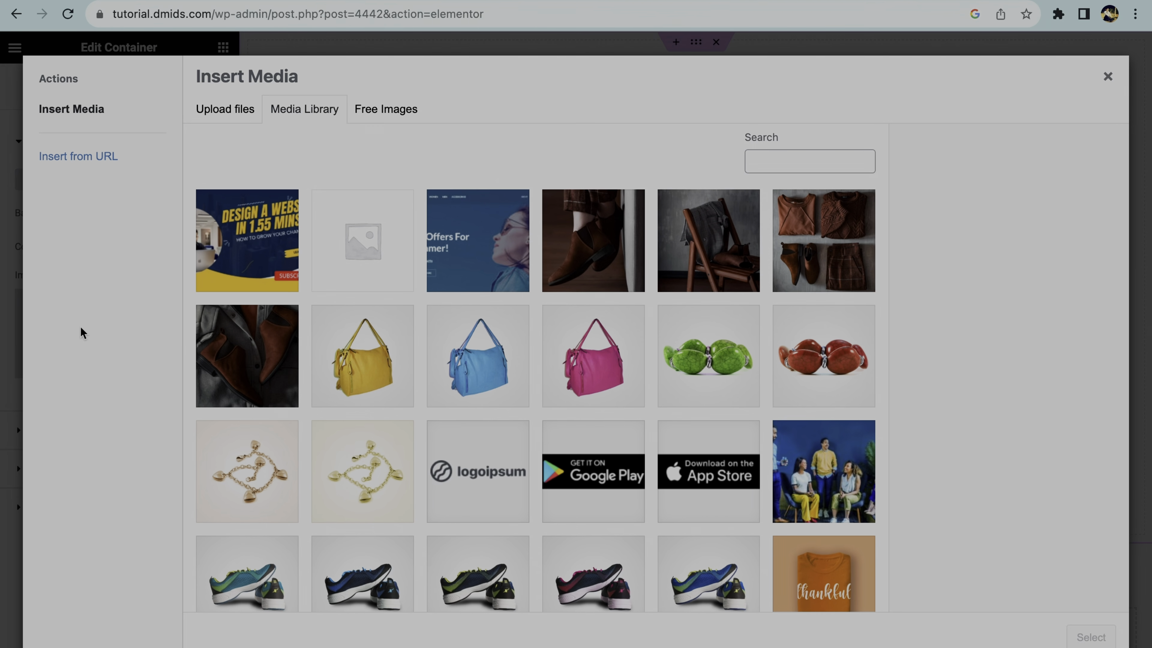
pyautogui.scroll(-20, 546, 274)
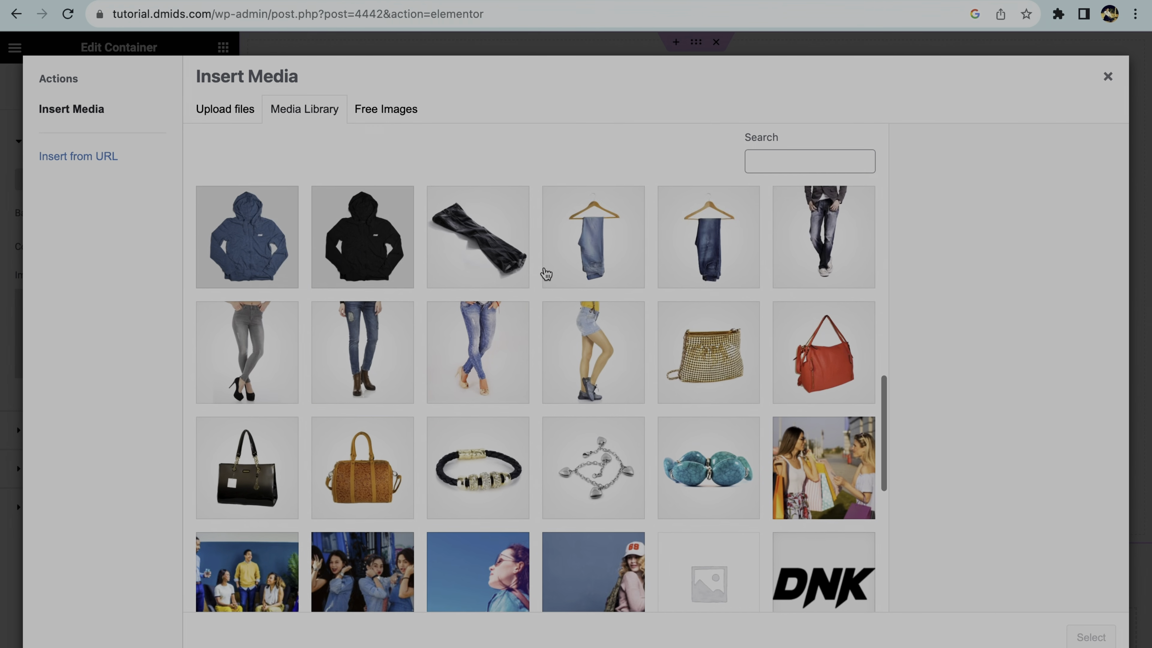
pyautogui.scroll(1, 368, 360)
pyautogui.scroll(-2, 368, 360)
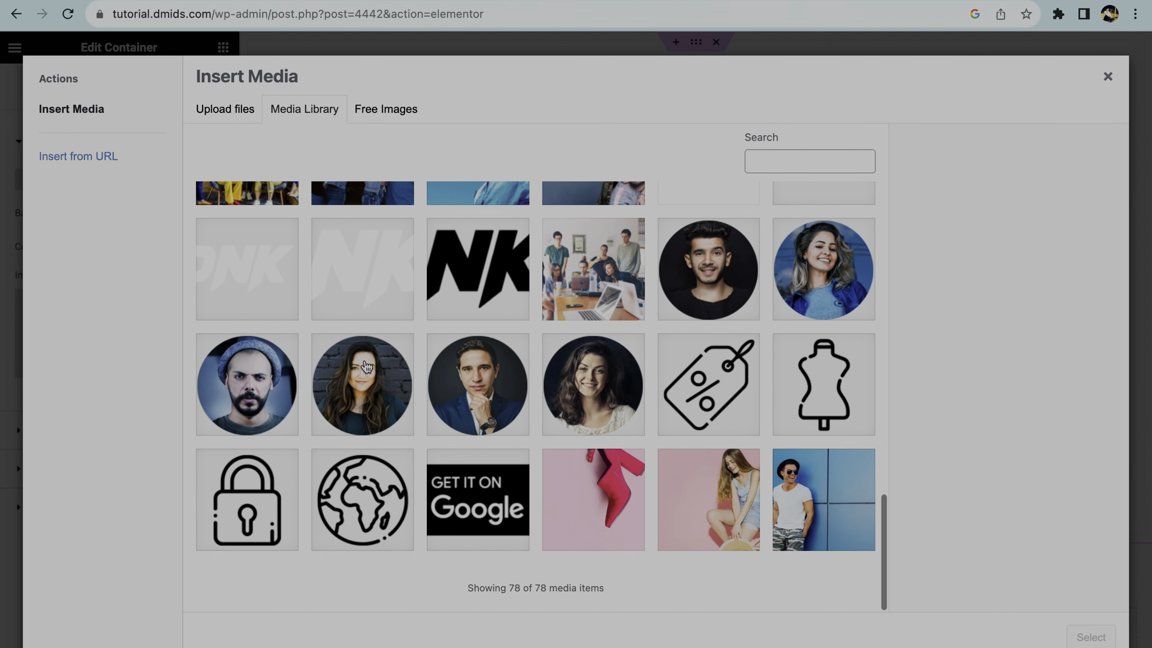
pyautogui.scroll(5, 389, 298)
pyautogui.click(355, 299)
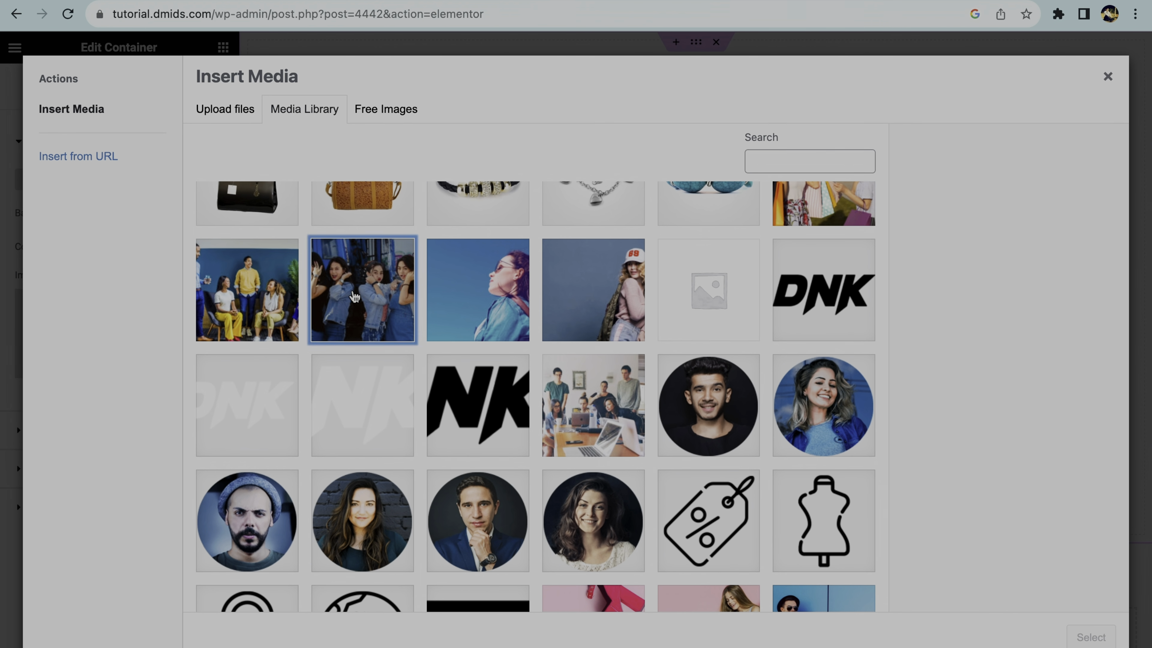
pyautogui.click(1091, 637)
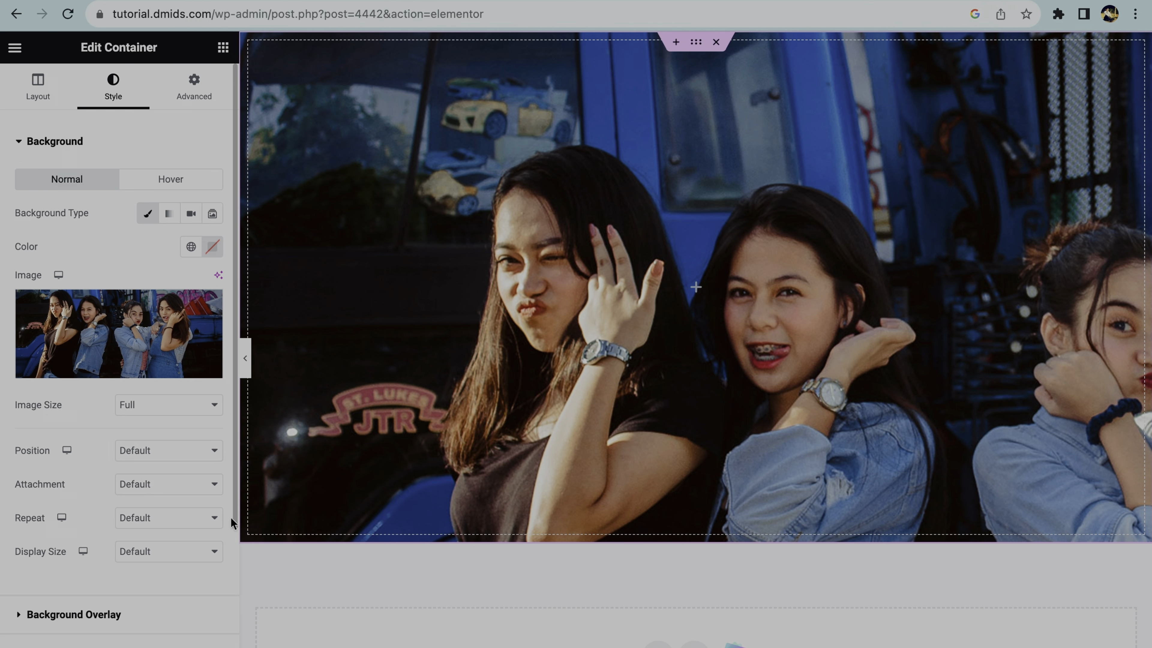
pyautogui.click(157, 556)
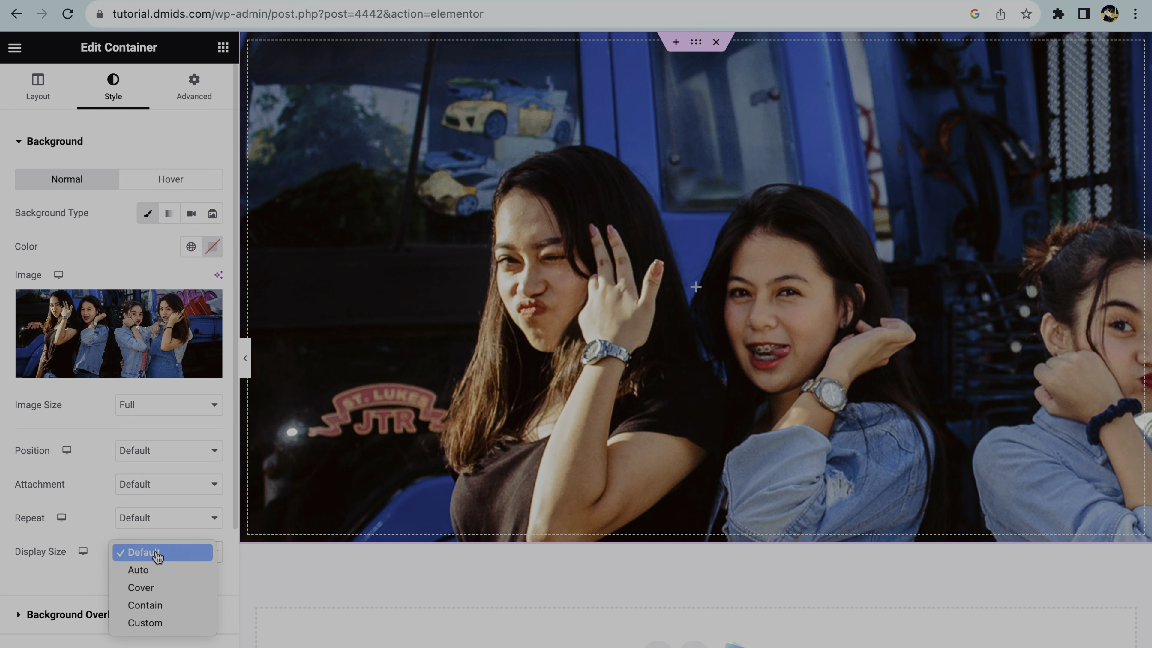
pyautogui.click(161, 588)
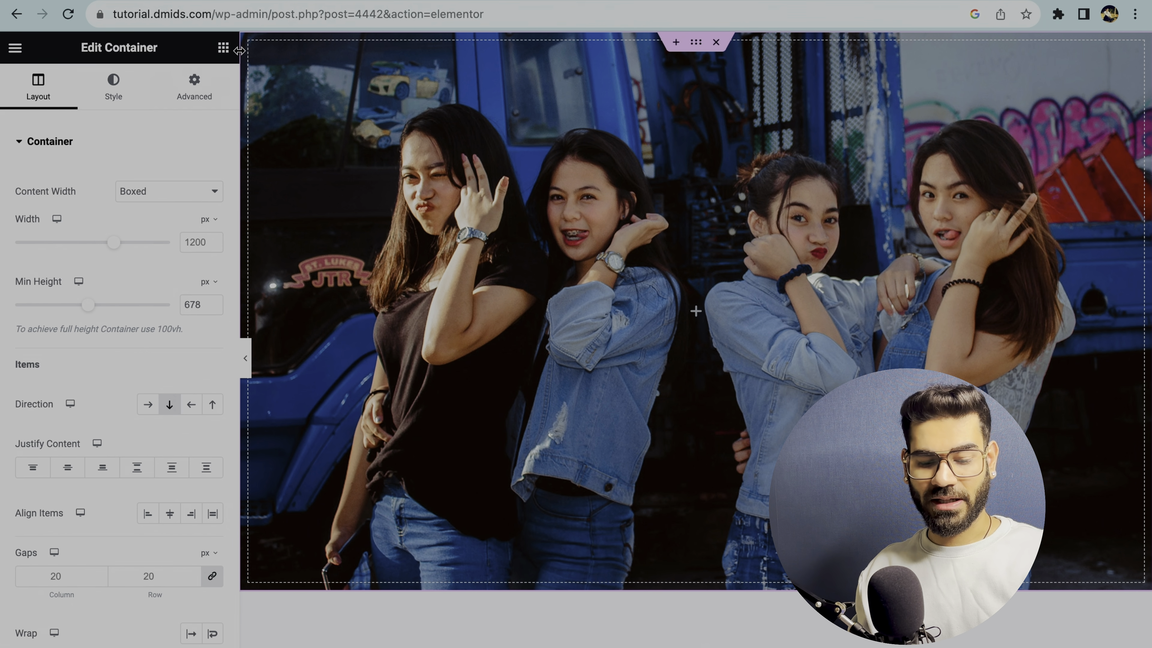
# Look through the available widgets and add a Heading widget inside the hero container.
pyautogui.click(224, 48)
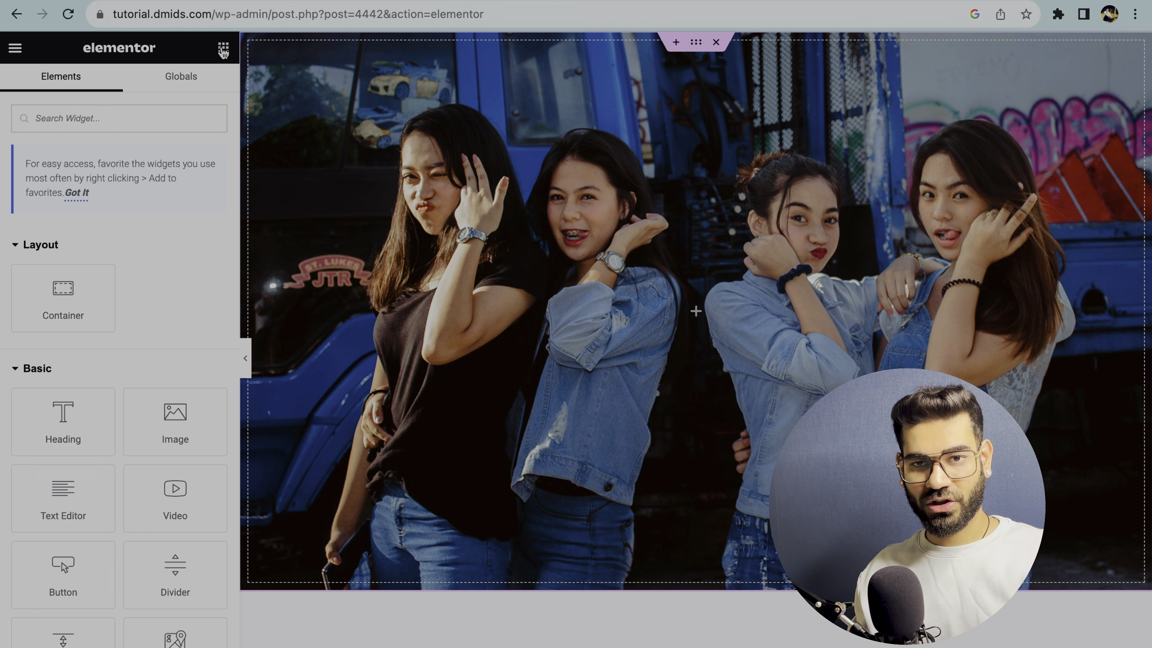
pyautogui.scroll(-10, 139, 283)
pyautogui.scroll(-10, 139, 281)
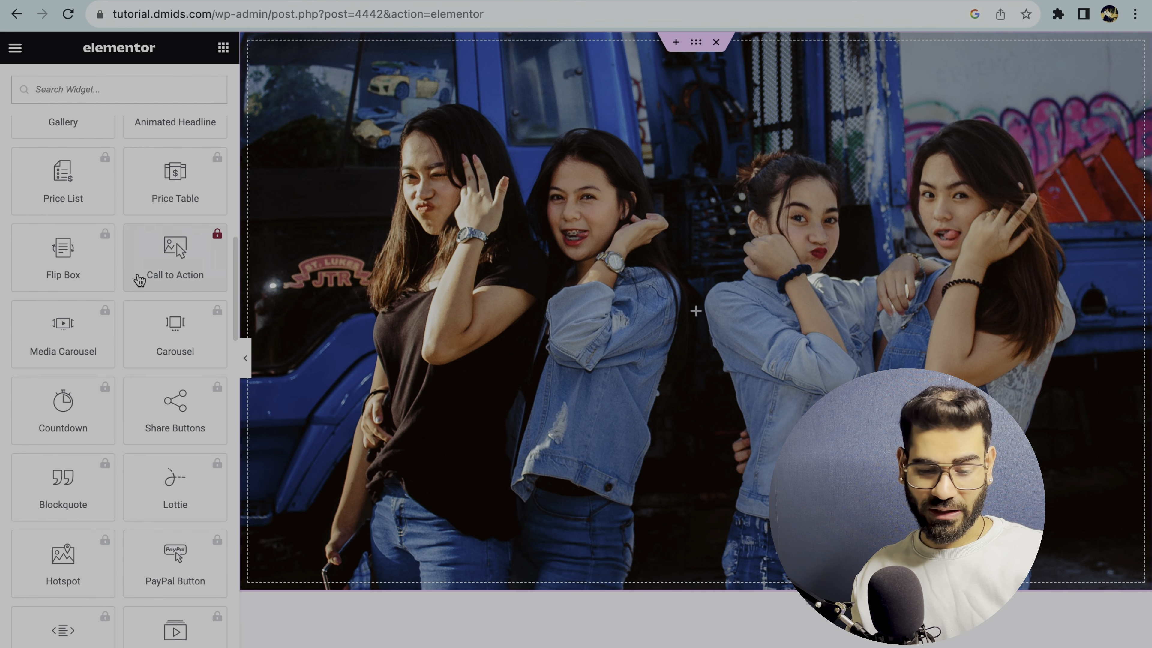
pyautogui.scroll(20, 140, 281)
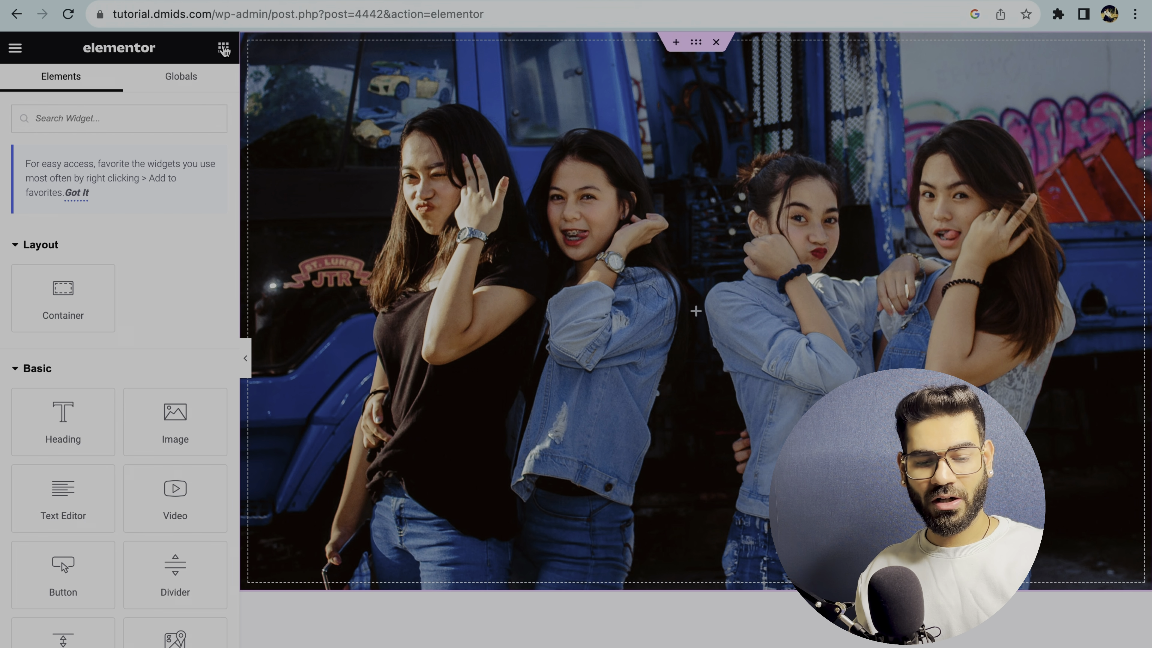
pyautogui.scroll(-10, 116, 419)
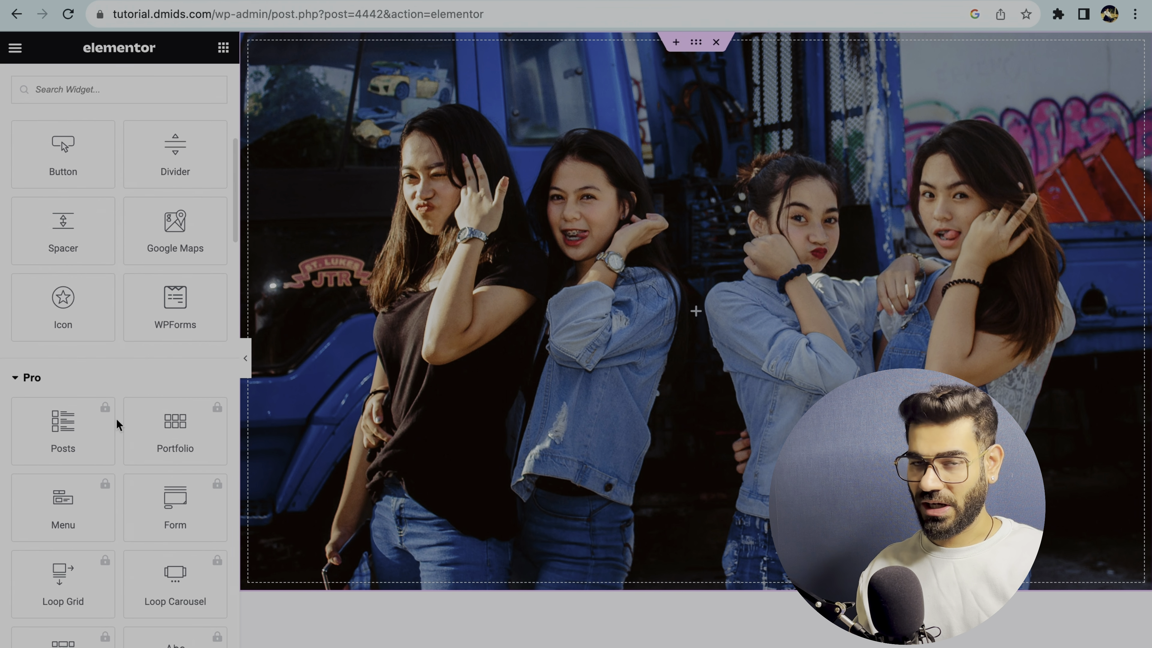
pyautogui.scroll(10, 116, 419)
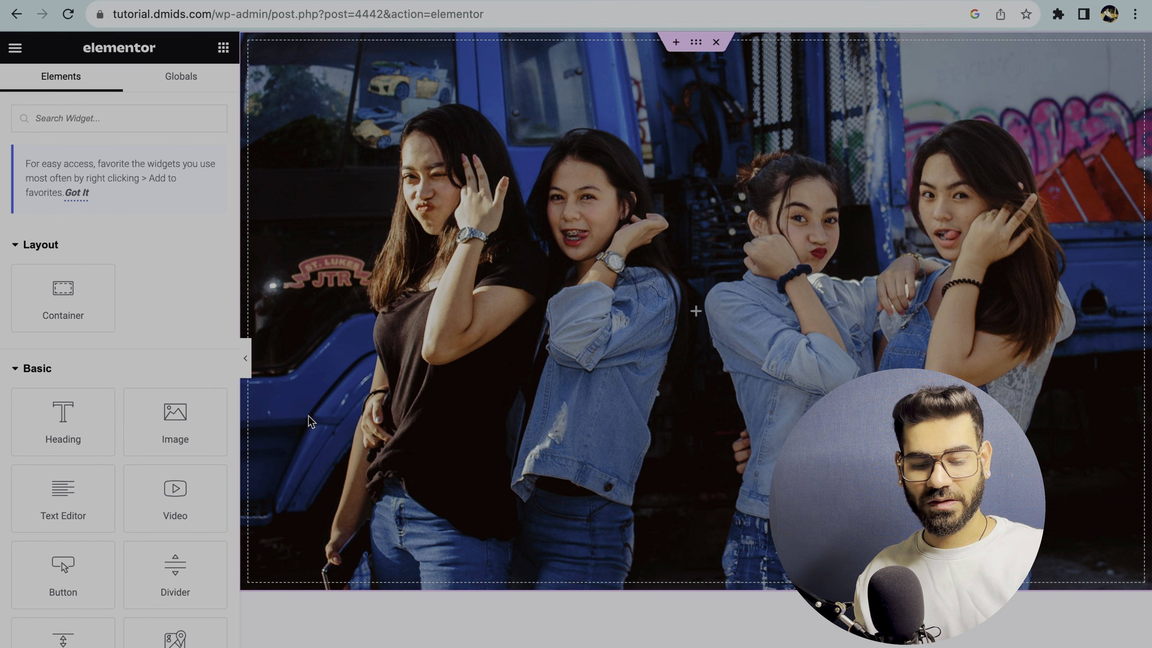
pyautogui.moveTo(74, 436); pyautogui.dragTo(698, 326)
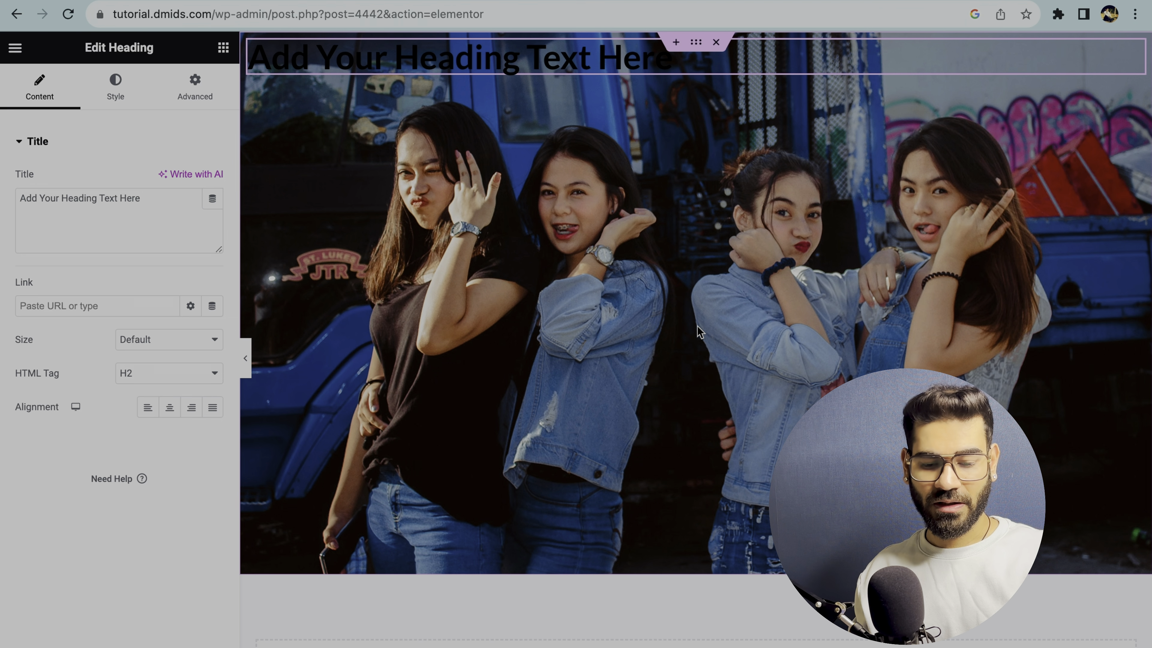
# Replace the heading's placeholder title with "webcart web services".
pyautogui.tripleClick(105, 225)
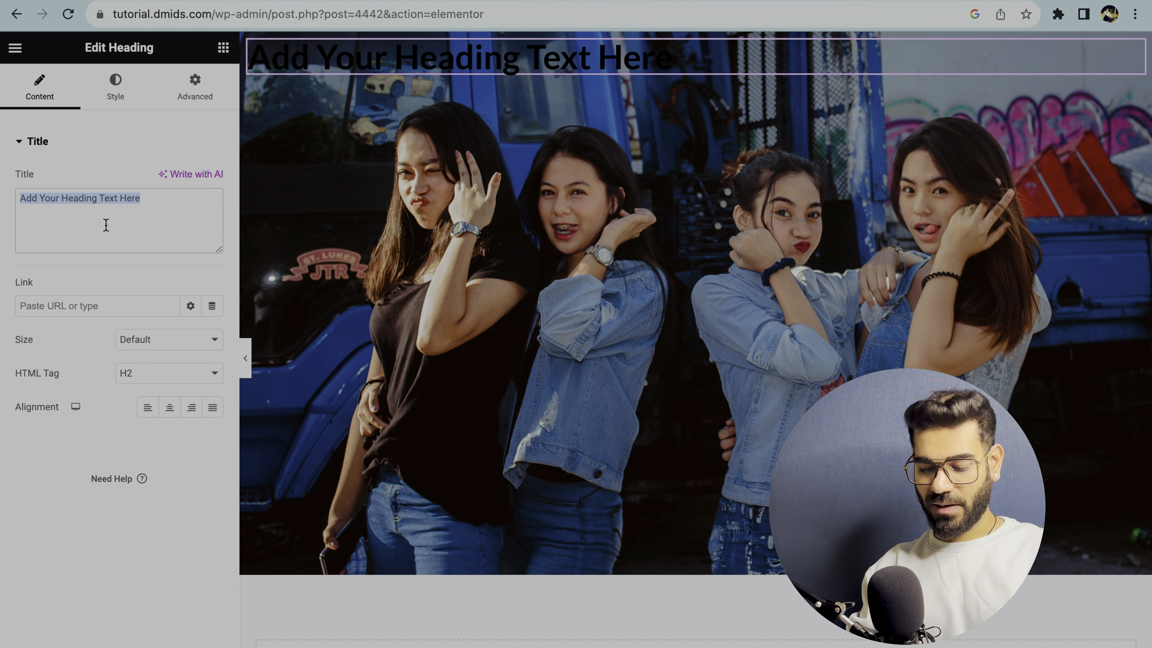
pyautogui.press('BackSpace')
pyautogui.write('webcart web s')
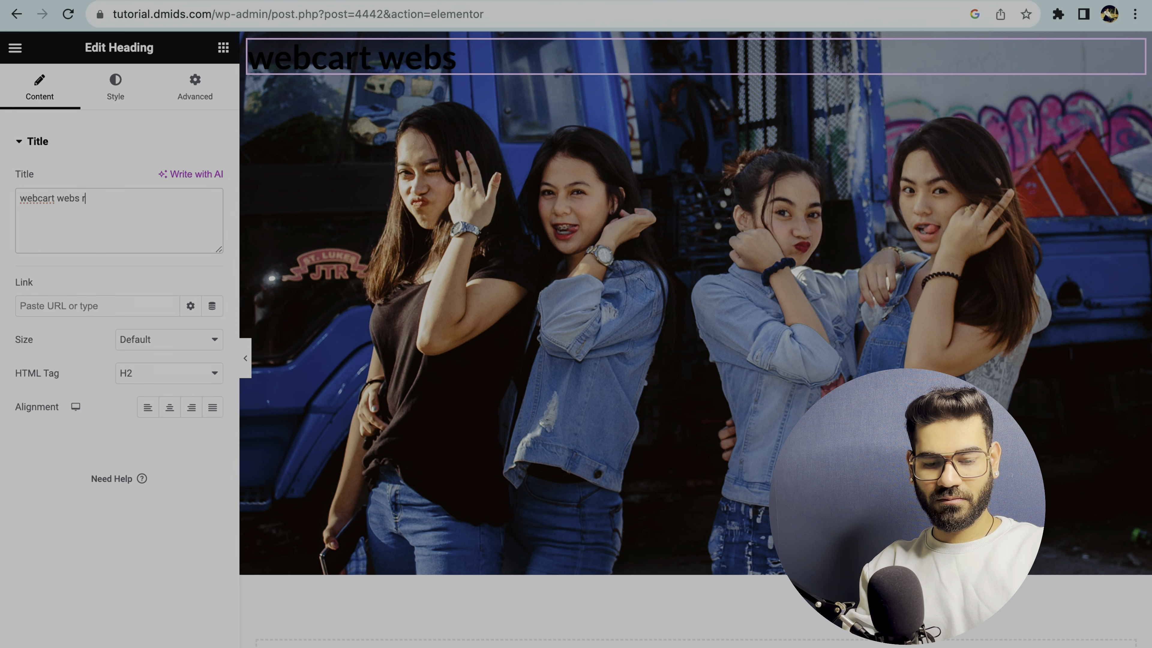
pyautogui.press('BackSpace')
pyautogui.write('services')
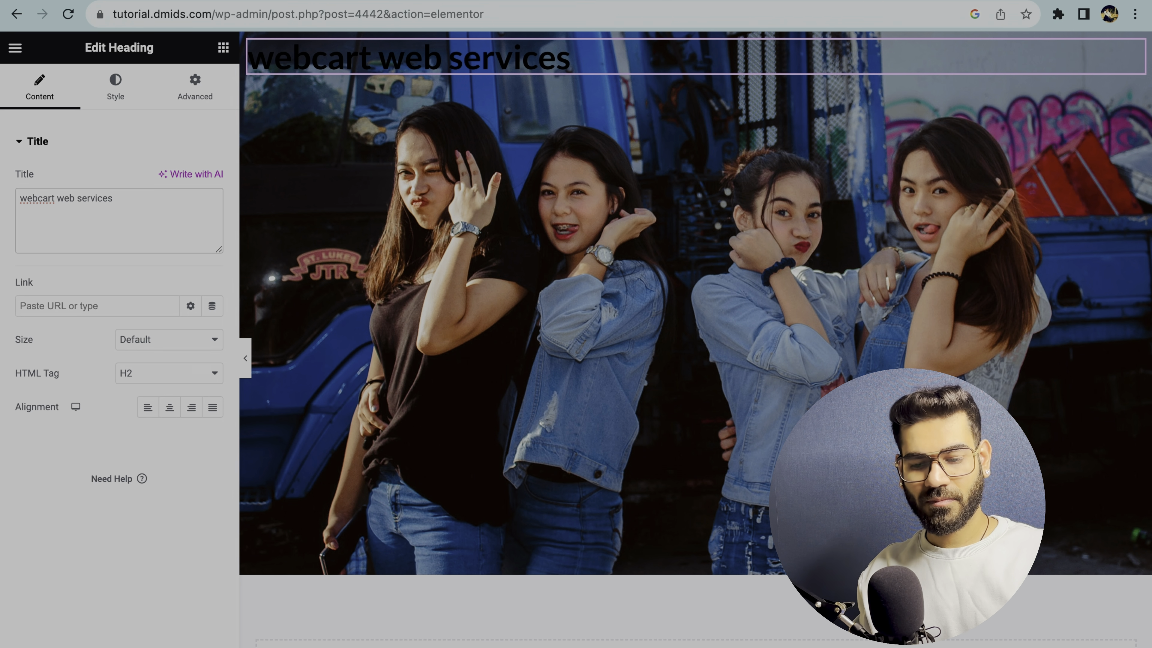
pyautogui.tripleClick(360, 54)
pyautogui.click(386, 162)
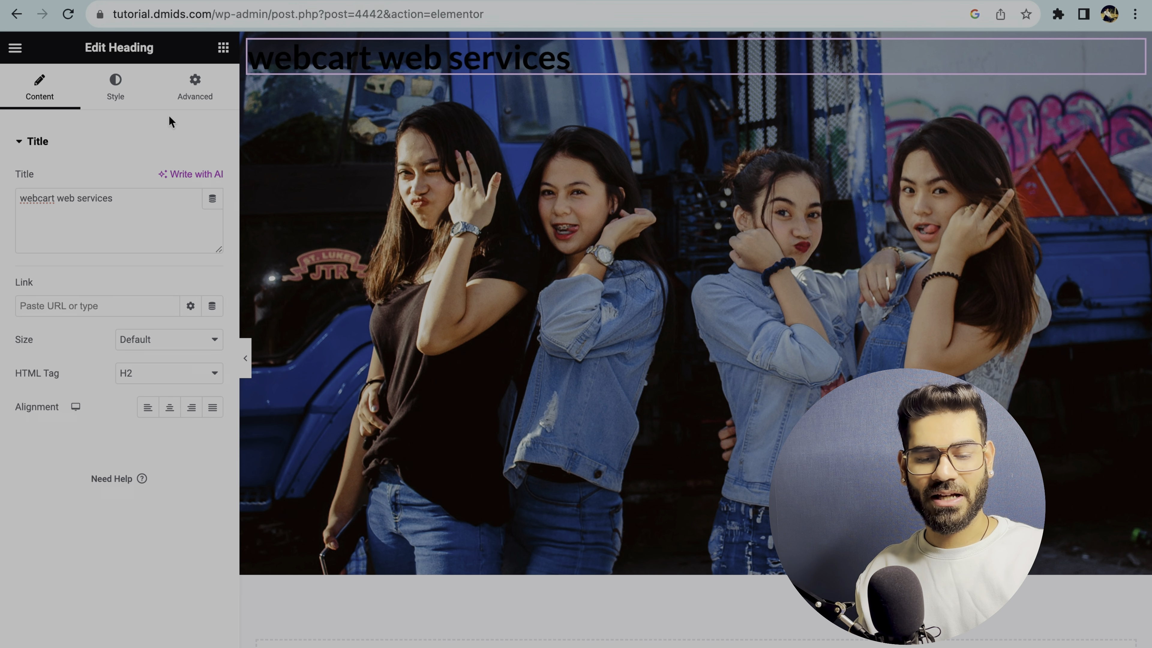
# Set the heading's text color to white.
pyautogui.click(126, 104)
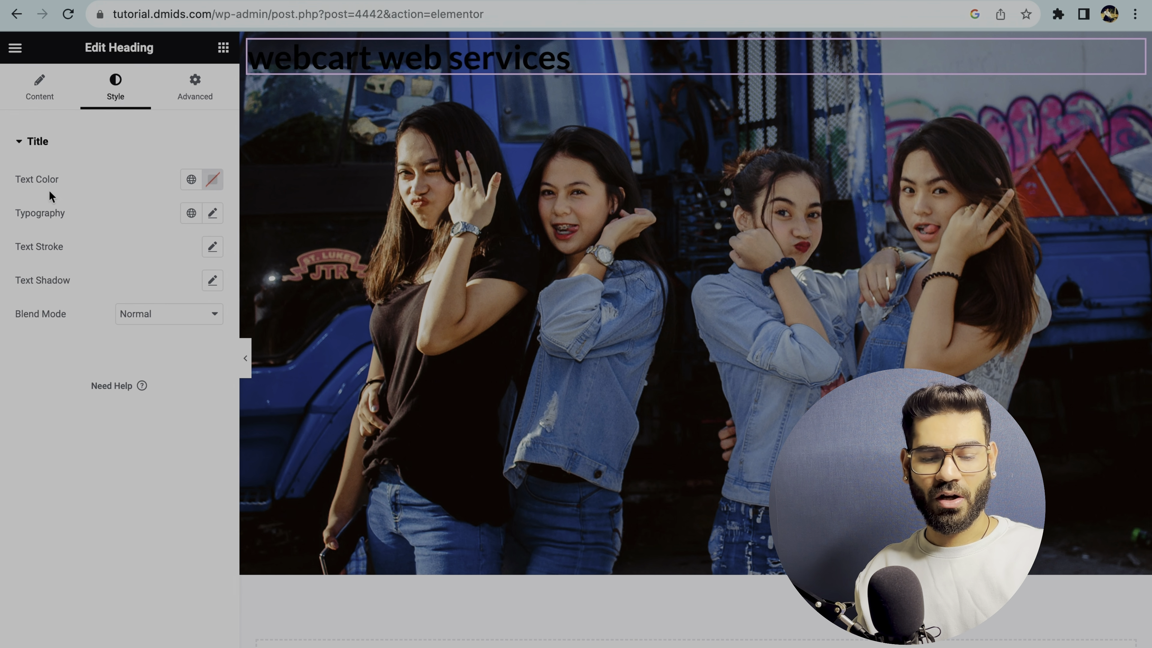
pyautogui.click(212, 181)
pyautogui.moveTo(149, 296); pyautogui.dragTo(111, 237)
pyautogui.click(2, 191)
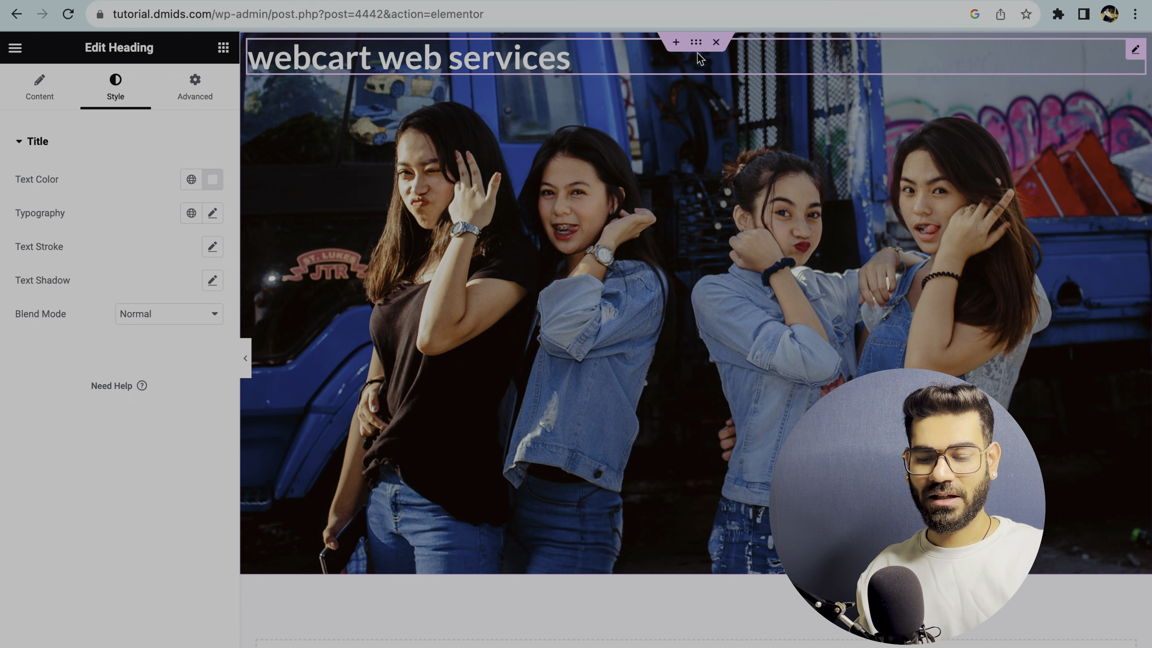
# Center the hero container's content by setting both Justify Content and Align Items to Center, and preview the page at full width.
pyautogui.click(697, 44)
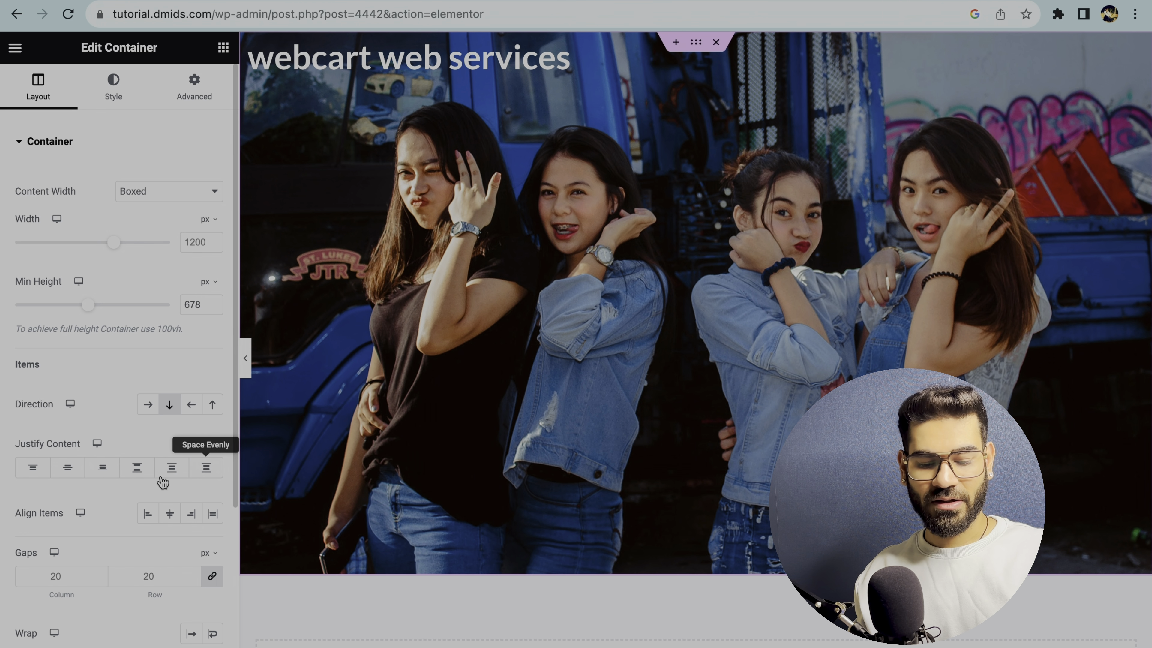
pyautogui.click(70, 477)
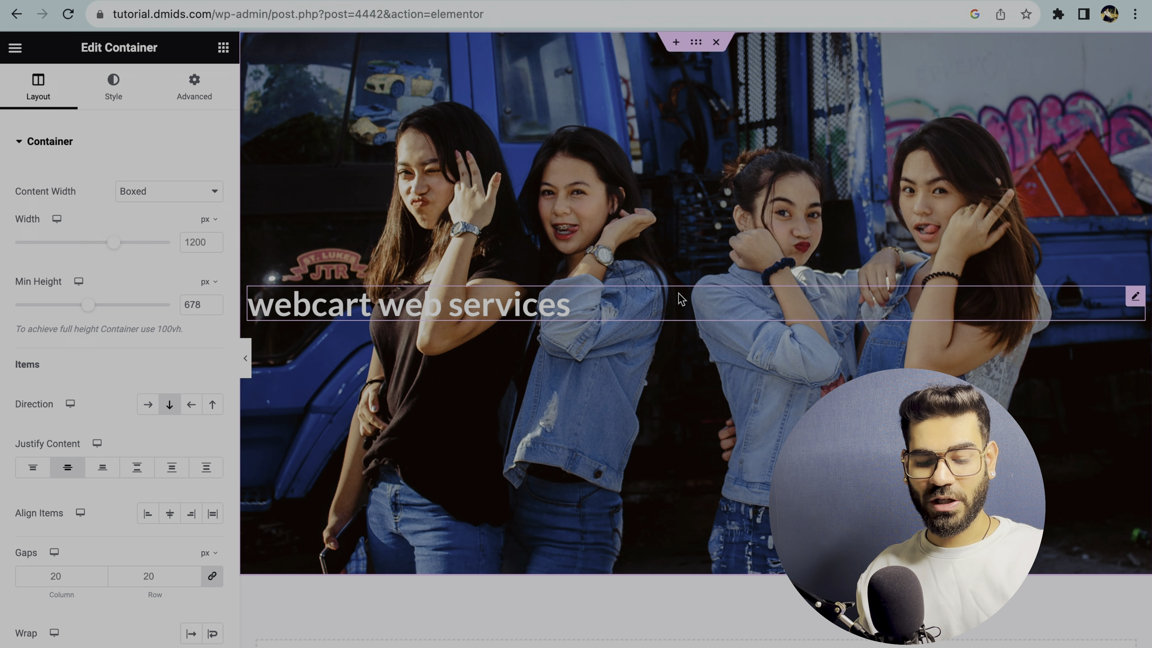
pyautogui.click(170, 517)
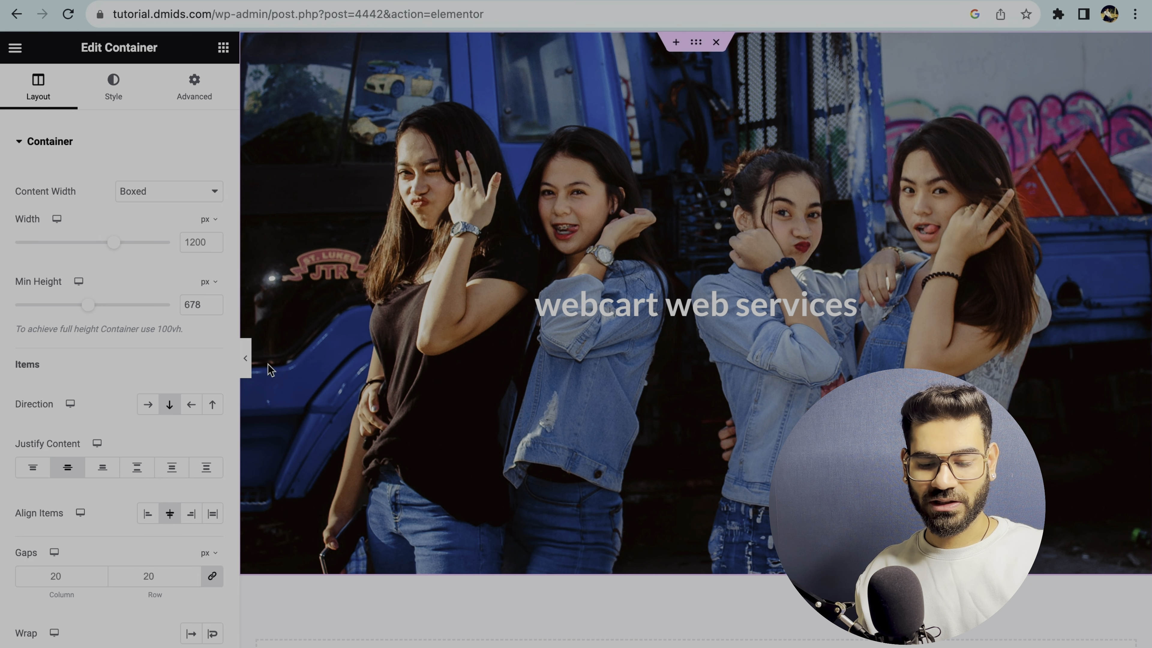
pyautogui.click(245, 361)
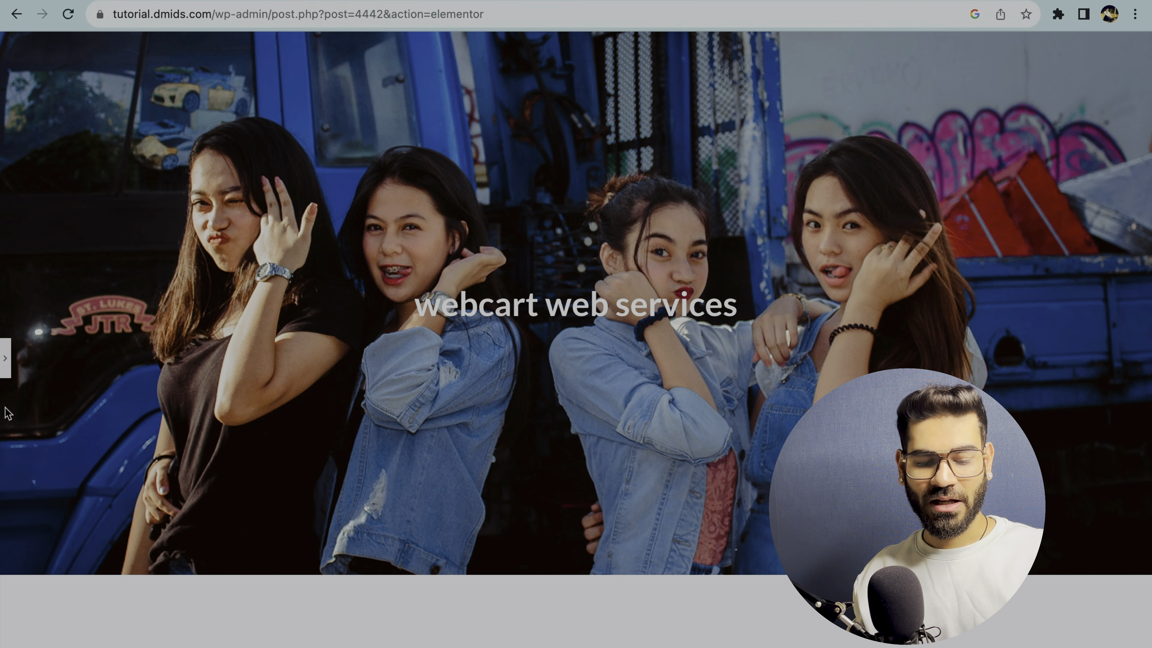
pyautogui.click(5, 372)
# Add a Button widget below the heading in the hero container and set its text to "about us".
pyautogui.click(223, 47)
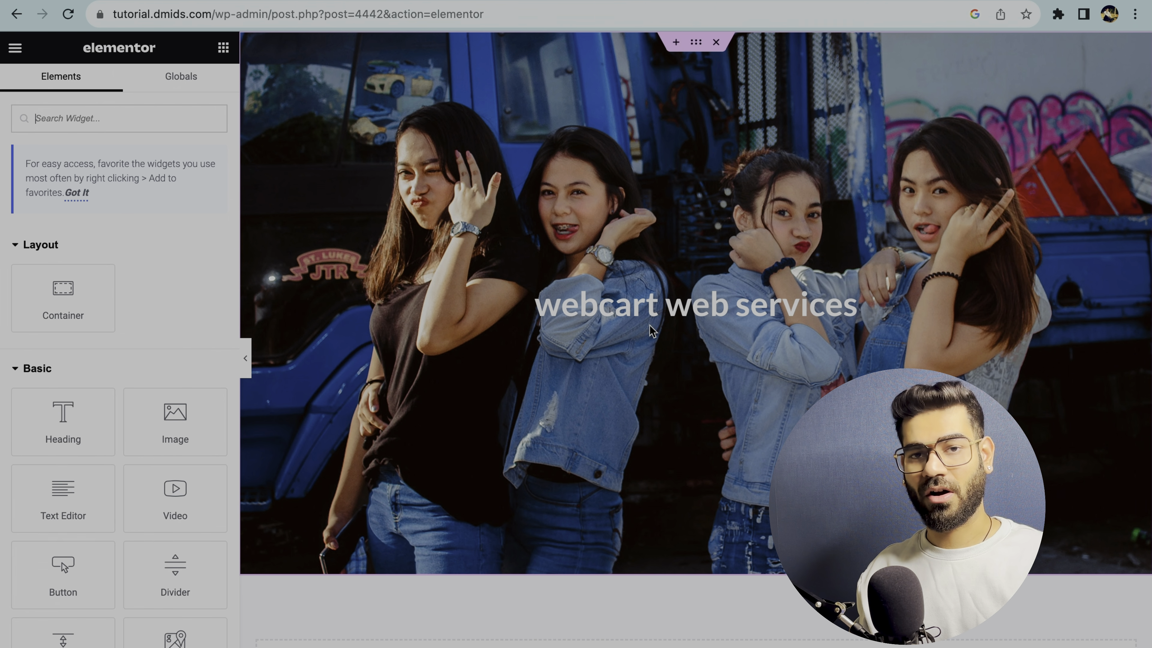
pyautogui.scroll(-2, 147, 428)
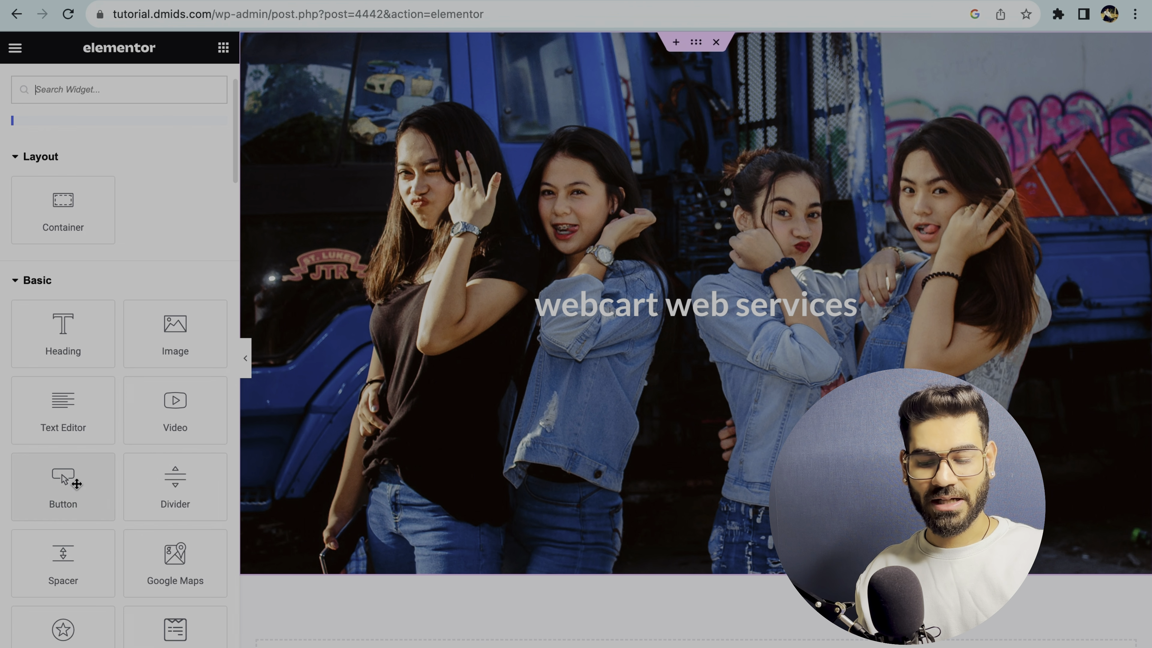
pyautogui.moveTo(77, 480); pyautogui.dragTo(698, 320)
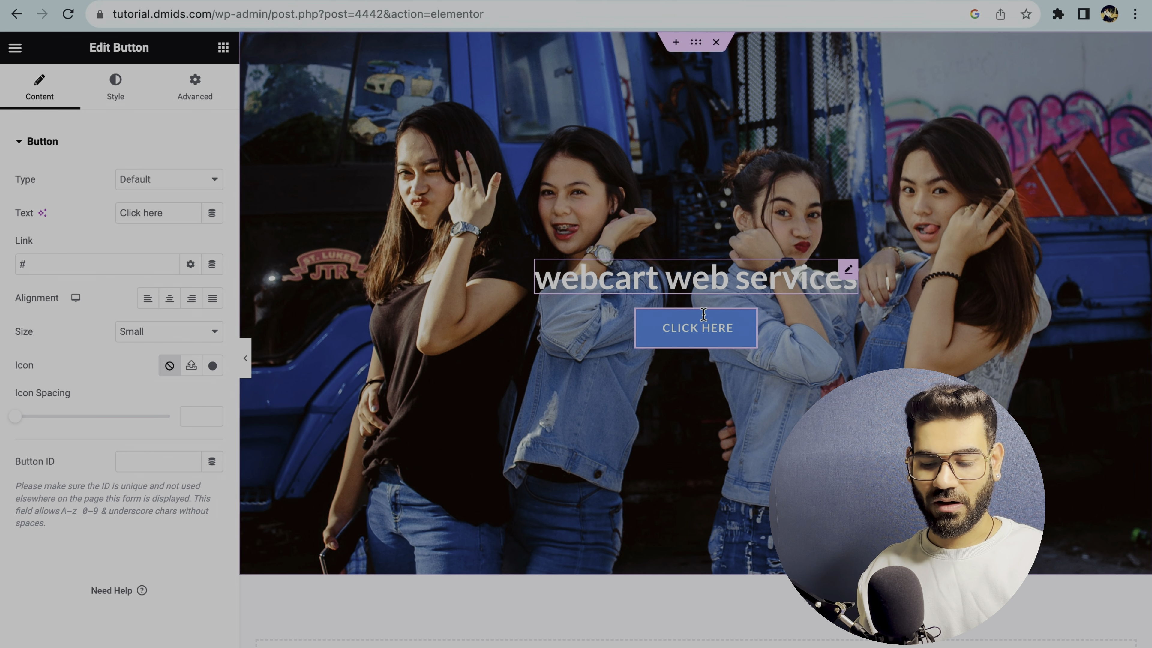
pyautogui.tripleClick(152, 218)
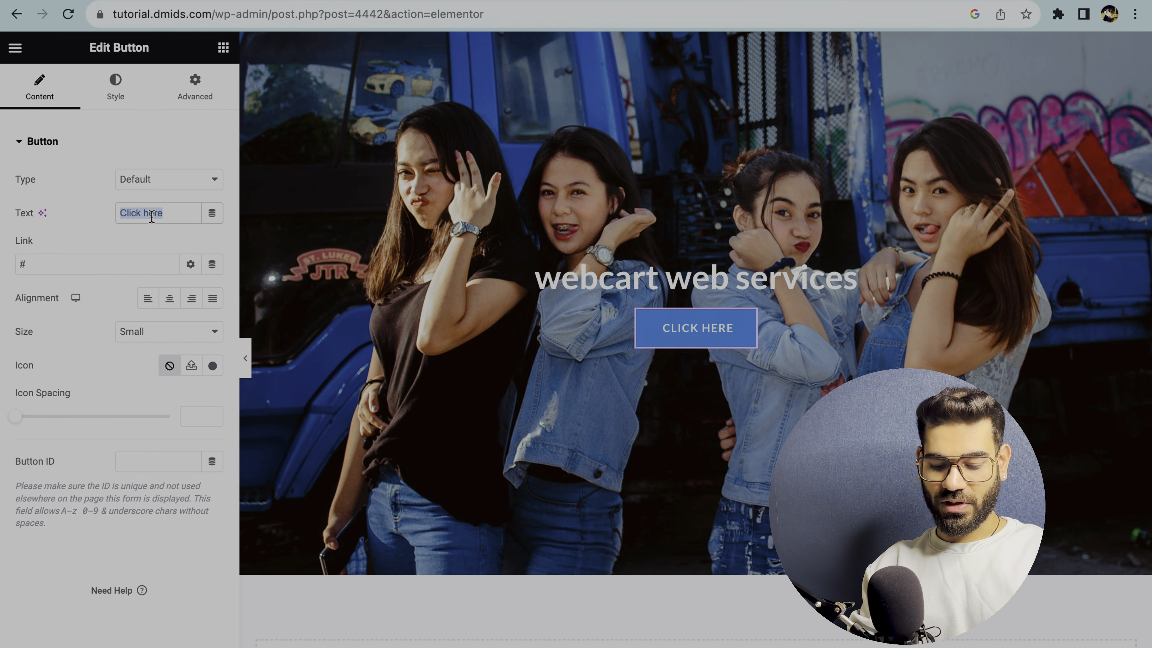
pyautogui.write('about us')
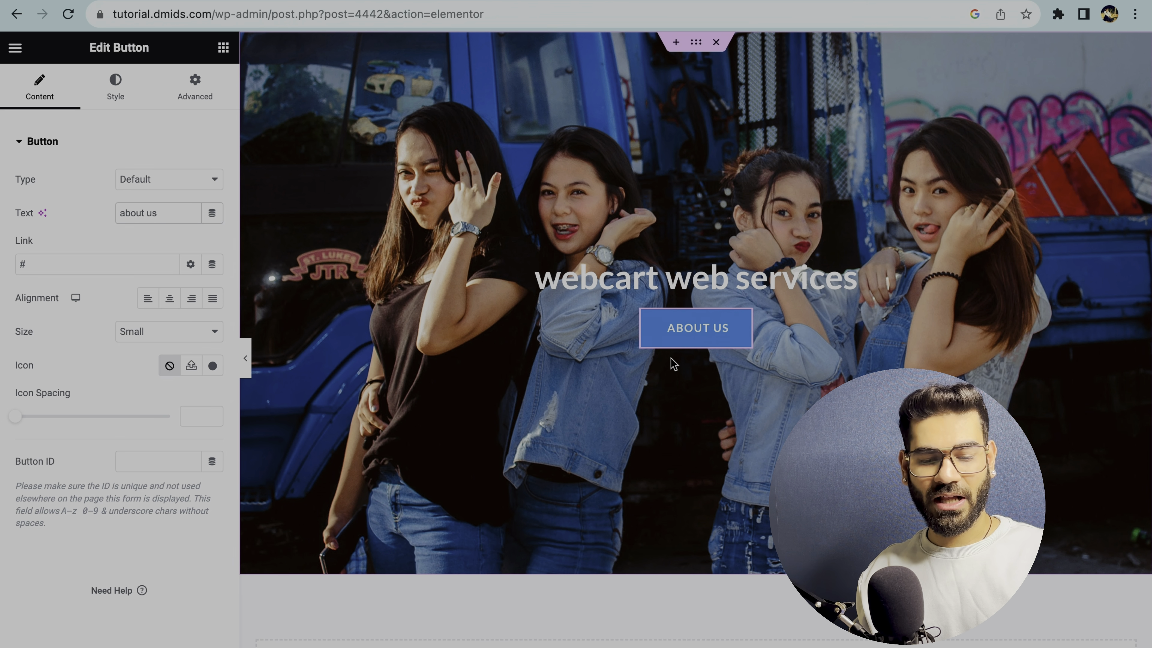
# Set the "about us" button's text color to white and its background color to black (#000000).
pyautogui.click(116, 96)
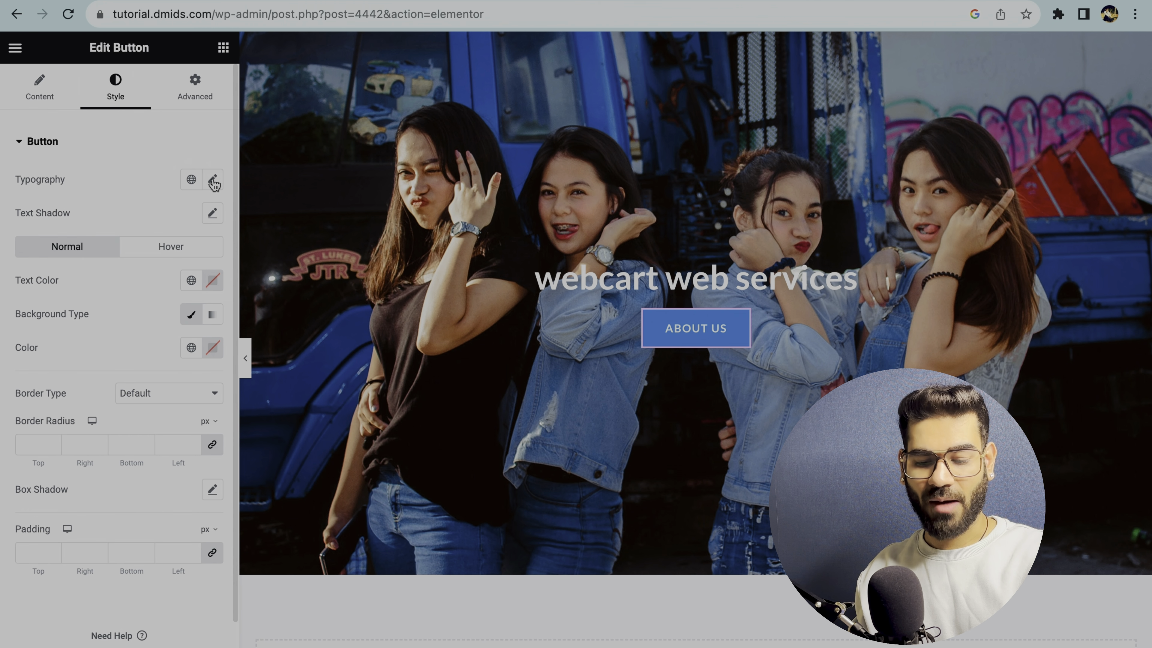
pyautogui.click(213, 281)
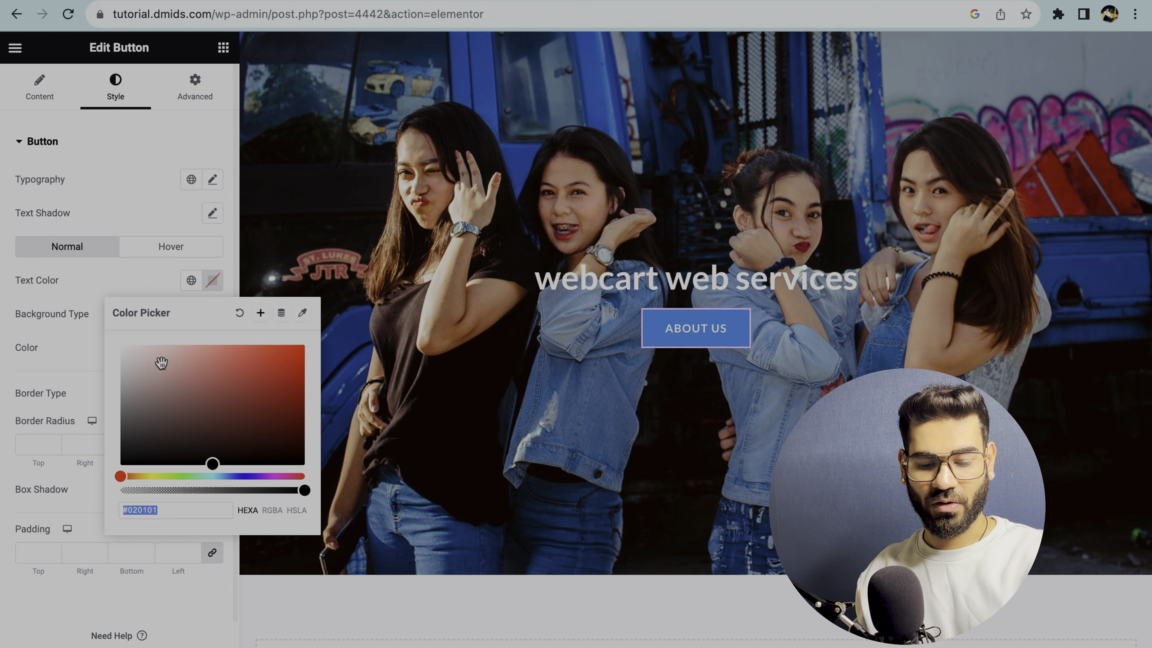
pyautogui.click(2, 309)
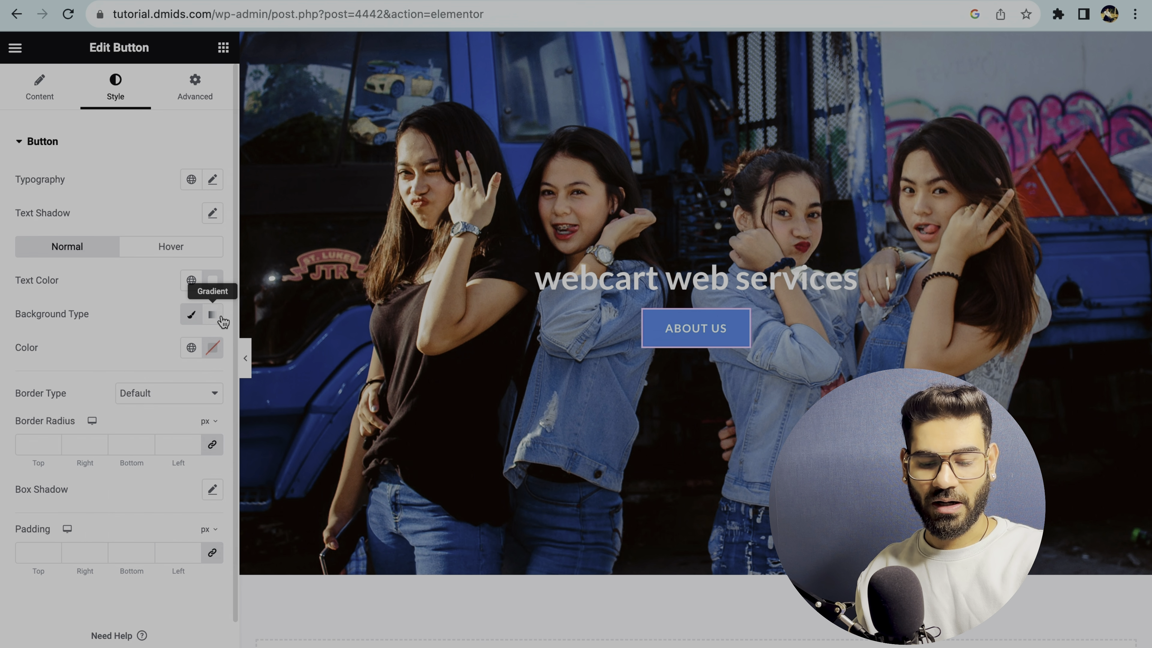
pyautogui.click(214, 351)
pyautogui.moveTo(164, 448); pyautogui.dragTo(98, 591)
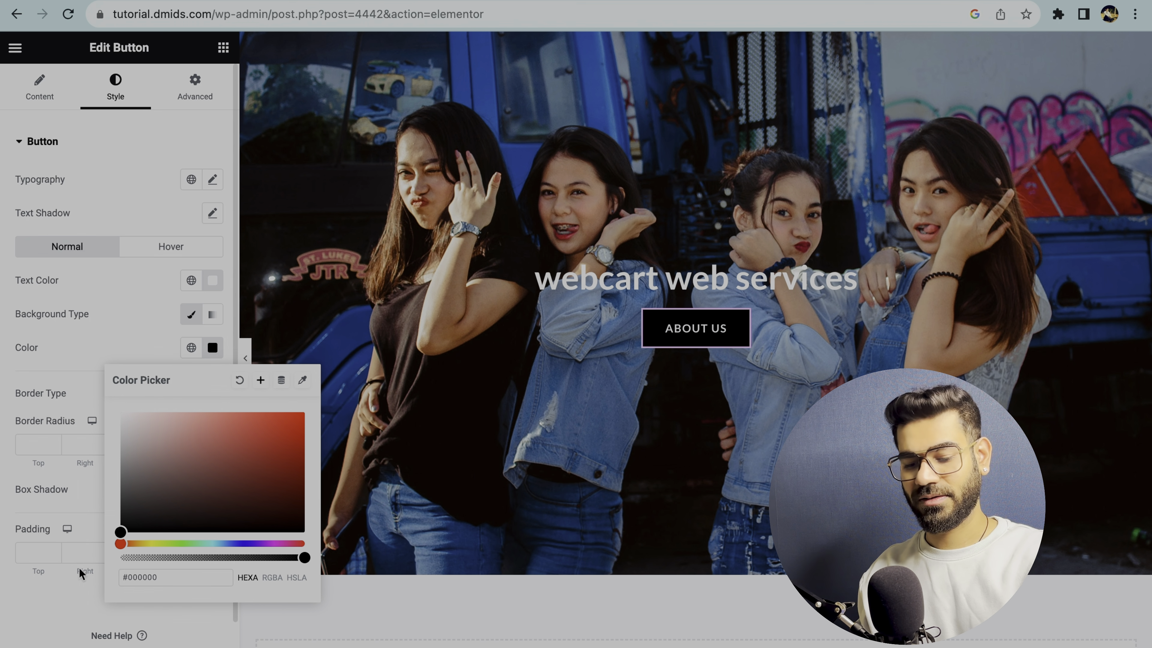
# Close the color picker and preview the hero section with its styled button at full width.
pyautogui.click(2, 453)
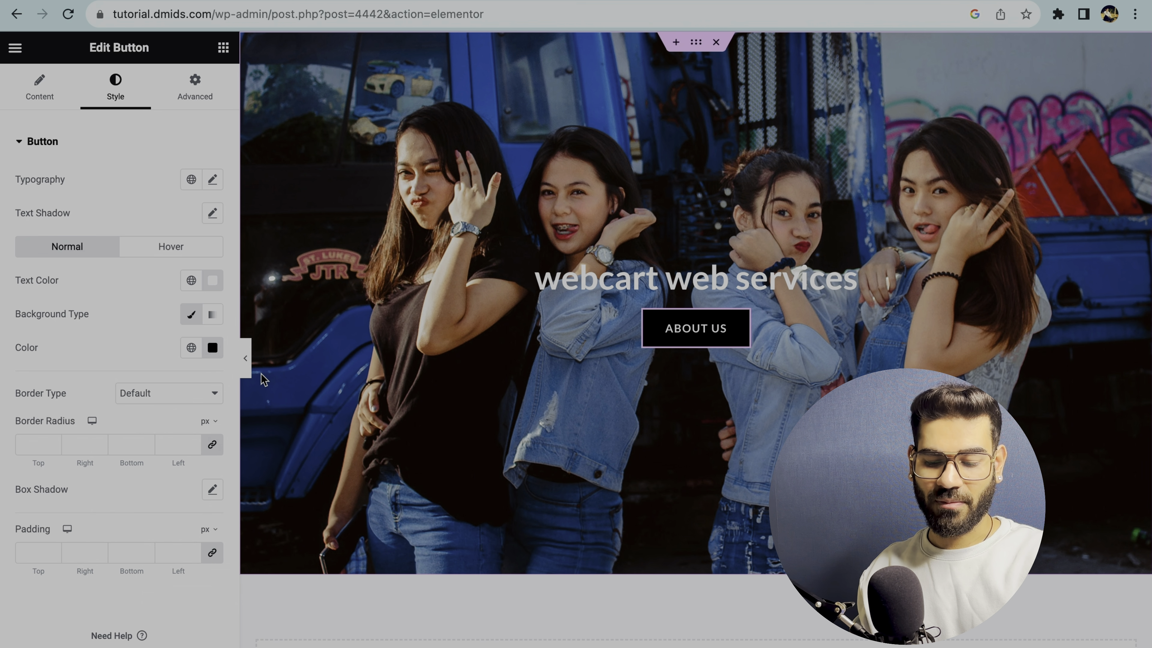
pyautogui.click(246, 357)
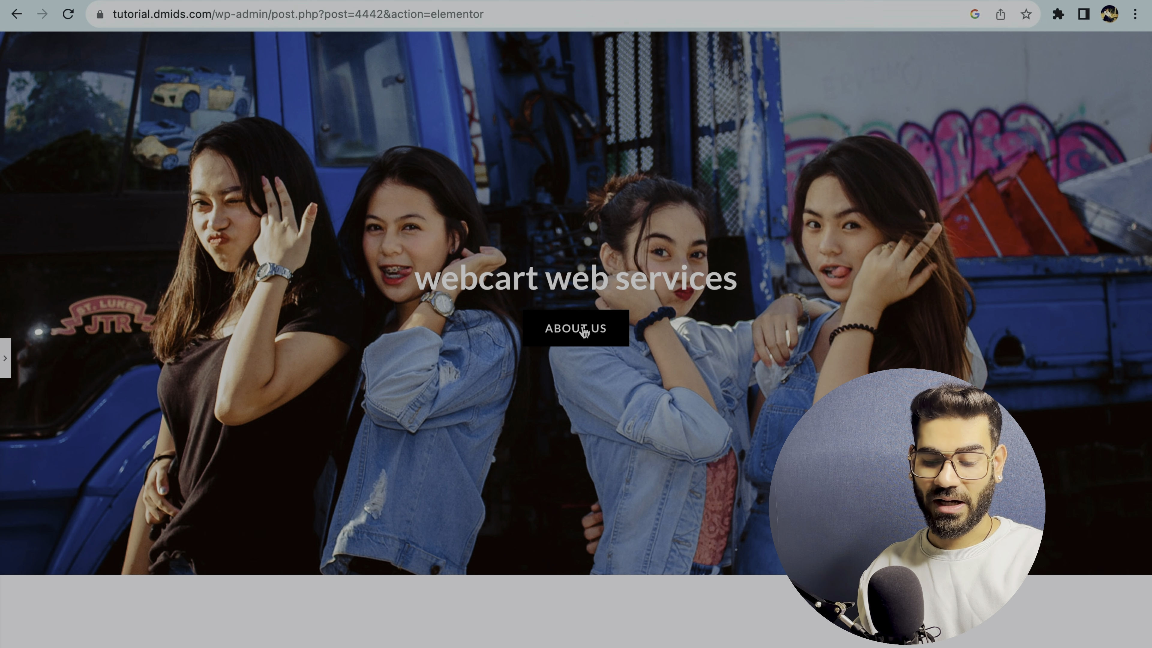
pyautogui.click(3, 362)
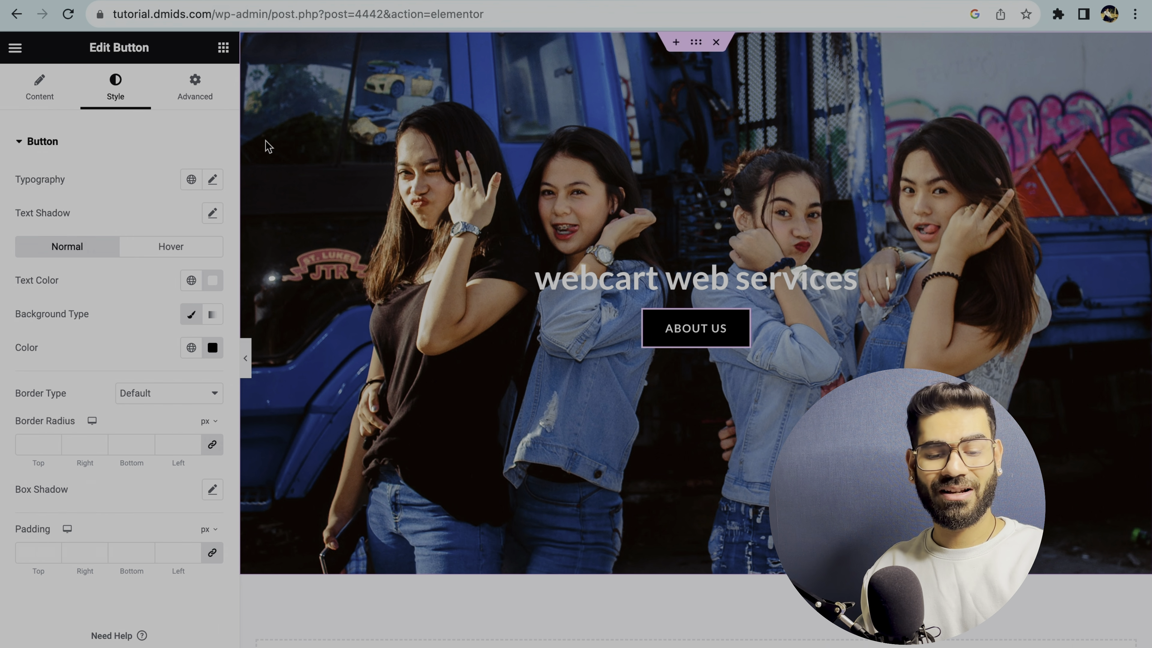
# Open the button's content settings and load the store's home page, tutorial.dmids.com, in a new browser tab.
pyautogui.click(45, 86)
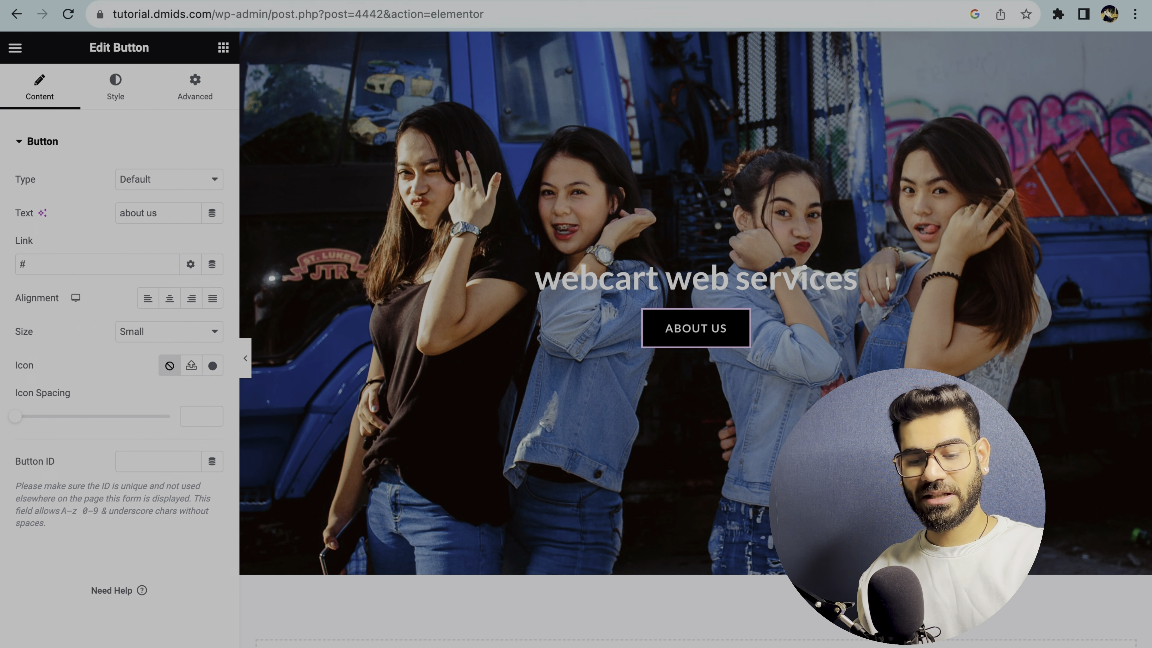
pyautogui.press('super+t')
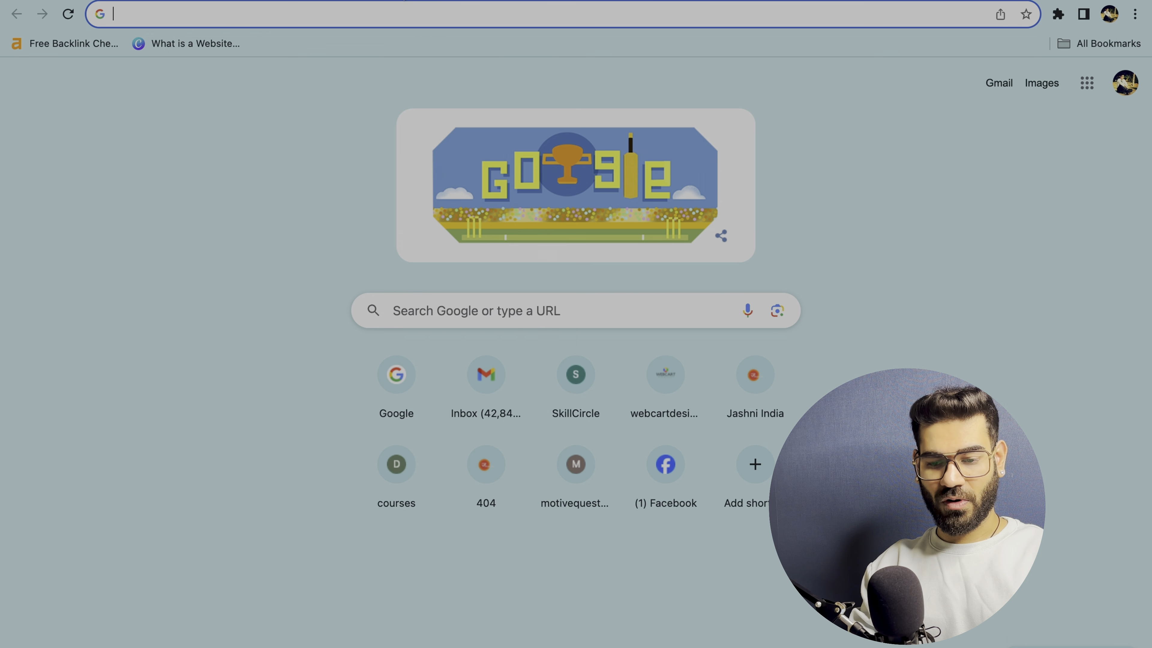
pyautogui.write('ti')
pyautogui.press('BackSpace')
pyautogui.press('BackSpace')
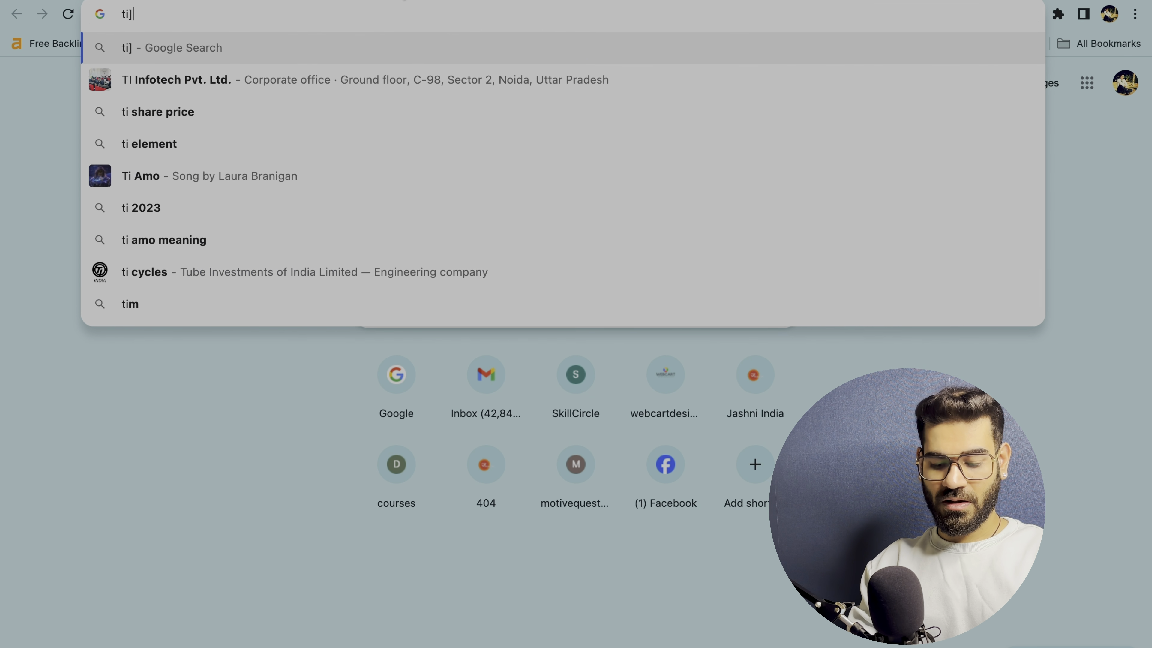
pyautogui.write('u')
pyautogui.press('Return')
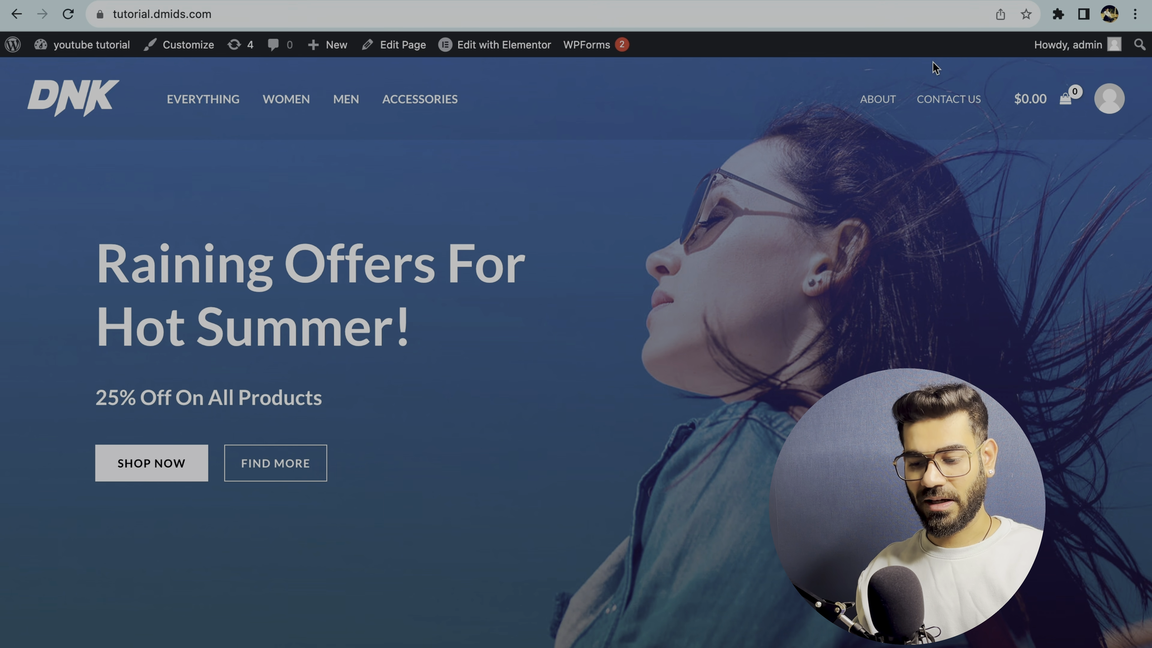
pyautogui.click(885, 111)
pyautogui.click(397, 9)
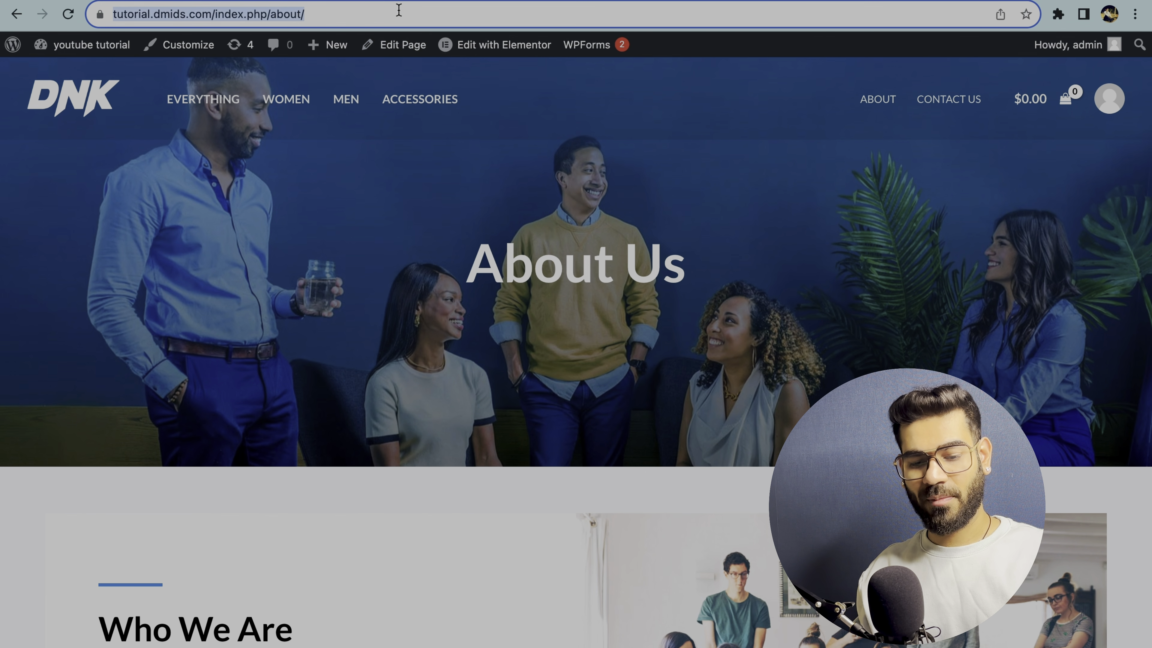
pyautogui.click(398, 10)
pyautogui.press('super+a')
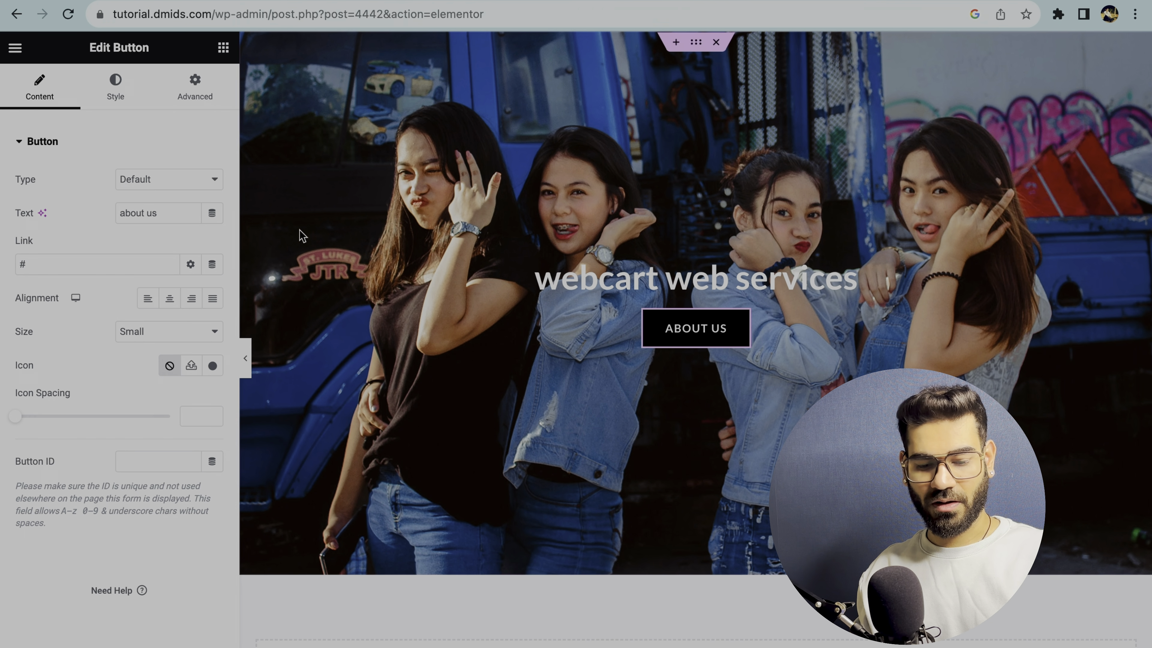
pyautogui.write('https://tutorial.dmids.com/index.php/about/')
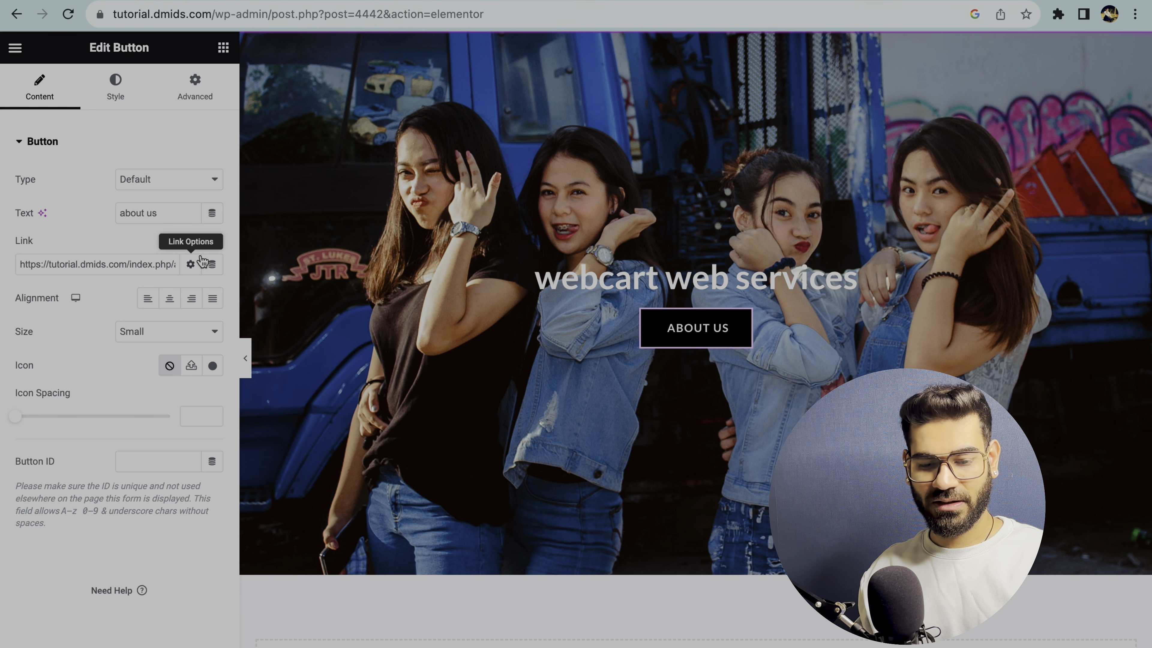
# Preview test page 1 in a new tab, test the "about us" button's link, and return to the editor.
pyautogui.click(240, 18)
pyautogui.click(240, 18)
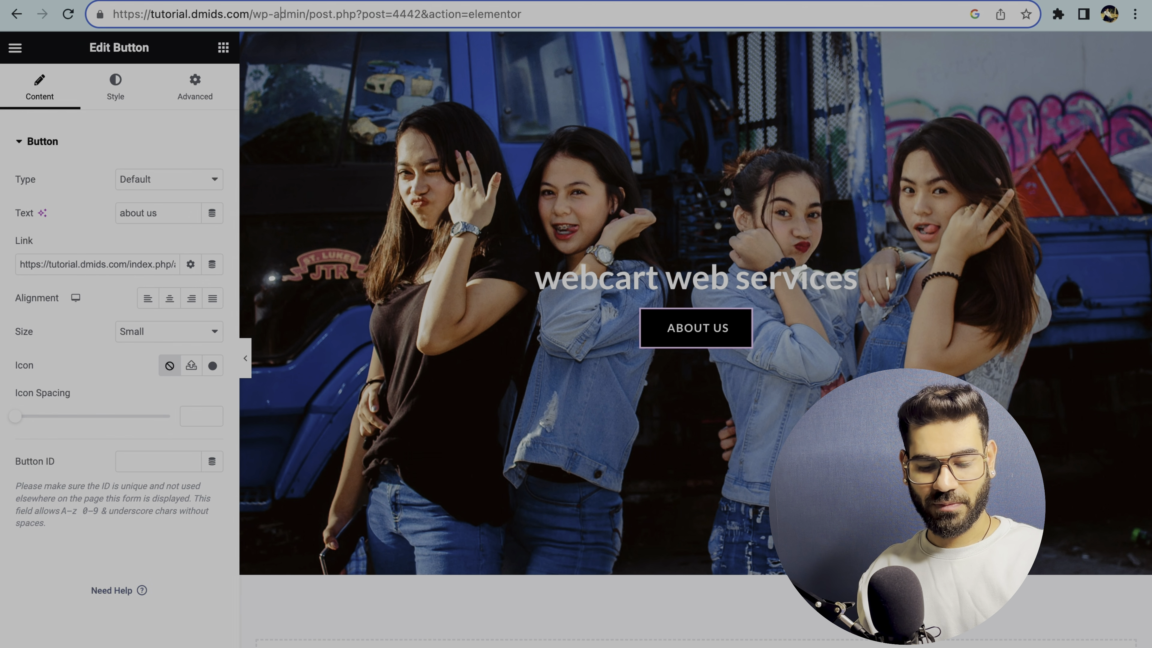
pyautogui.click(140, 639)
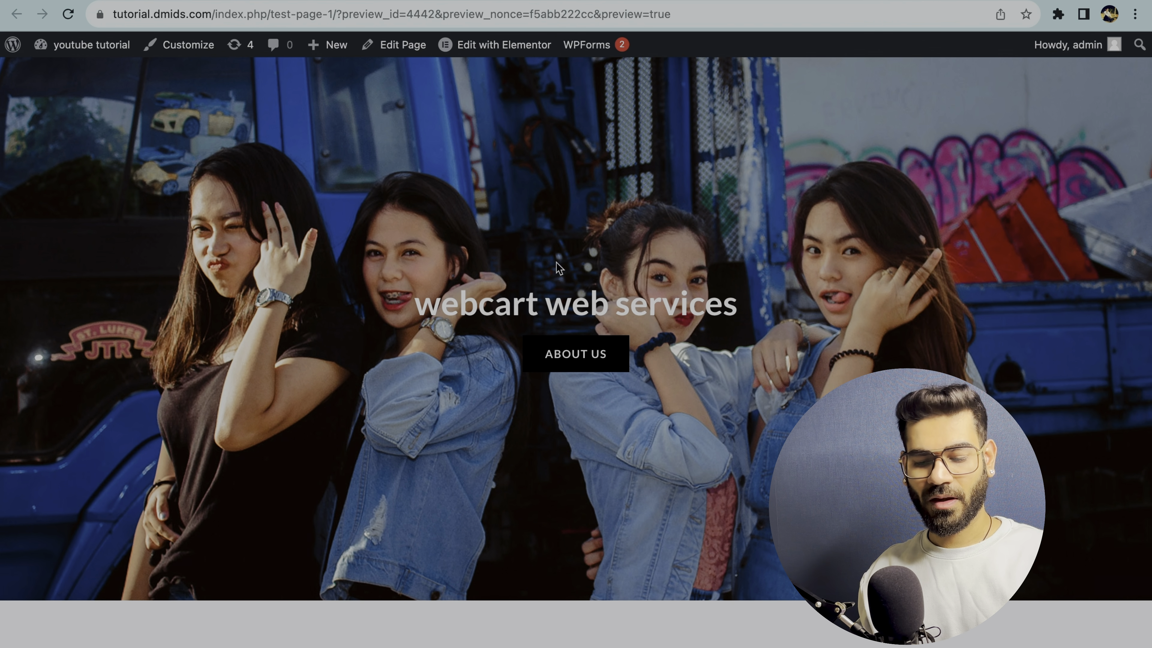
pyautogui.click(576, 358)
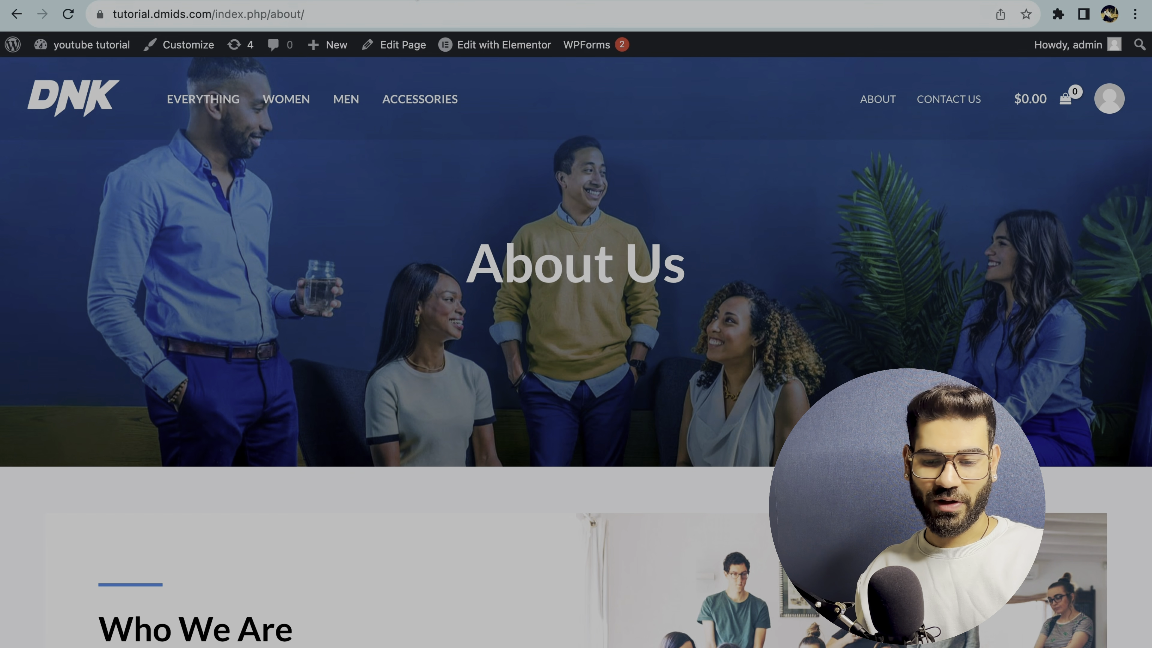
pyautogui.press('super+w')
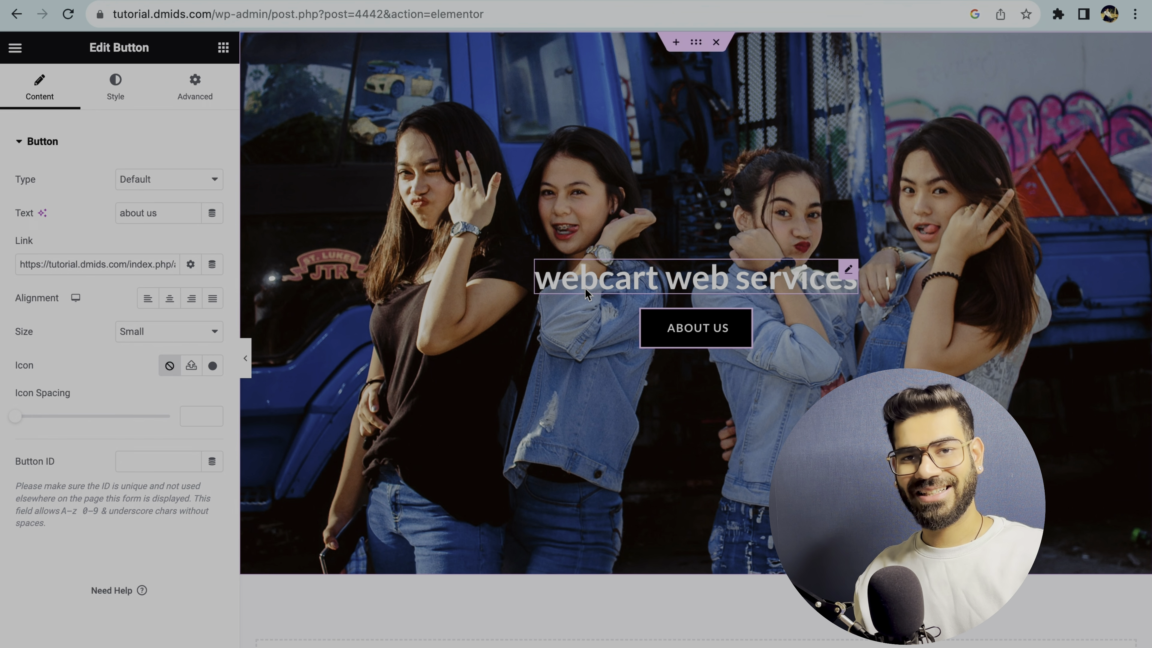
# Add a new container with two equal columns side by side below the hero section.
pyautogui.scroll(-3, 807, 400)
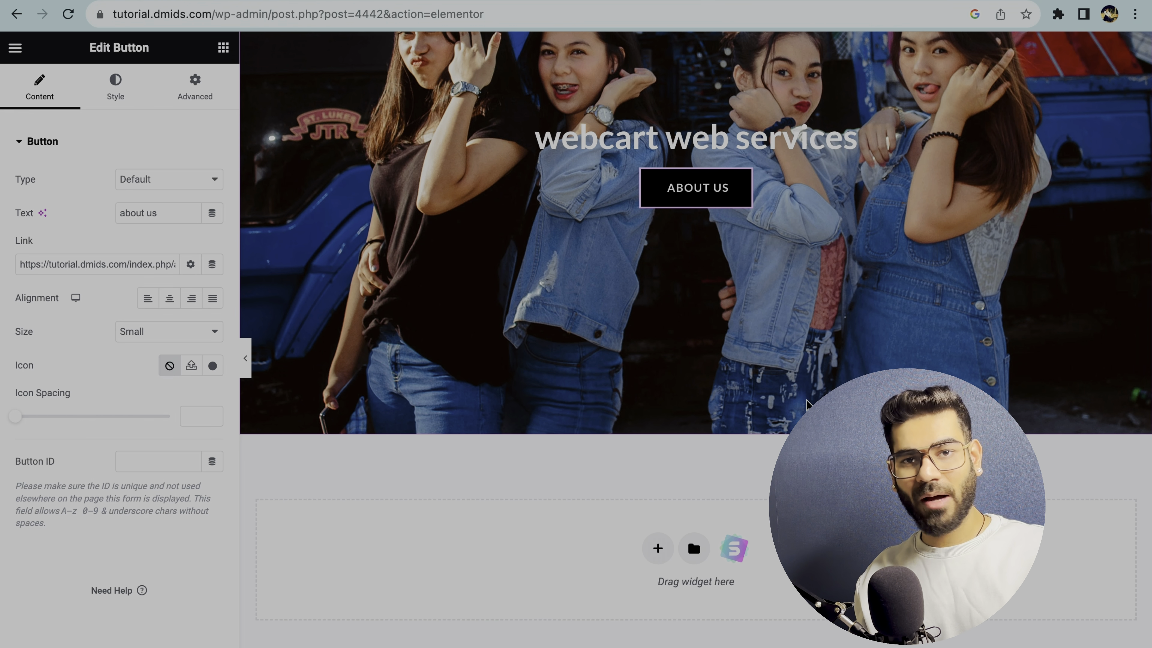
pyautogui.click(224, 47)
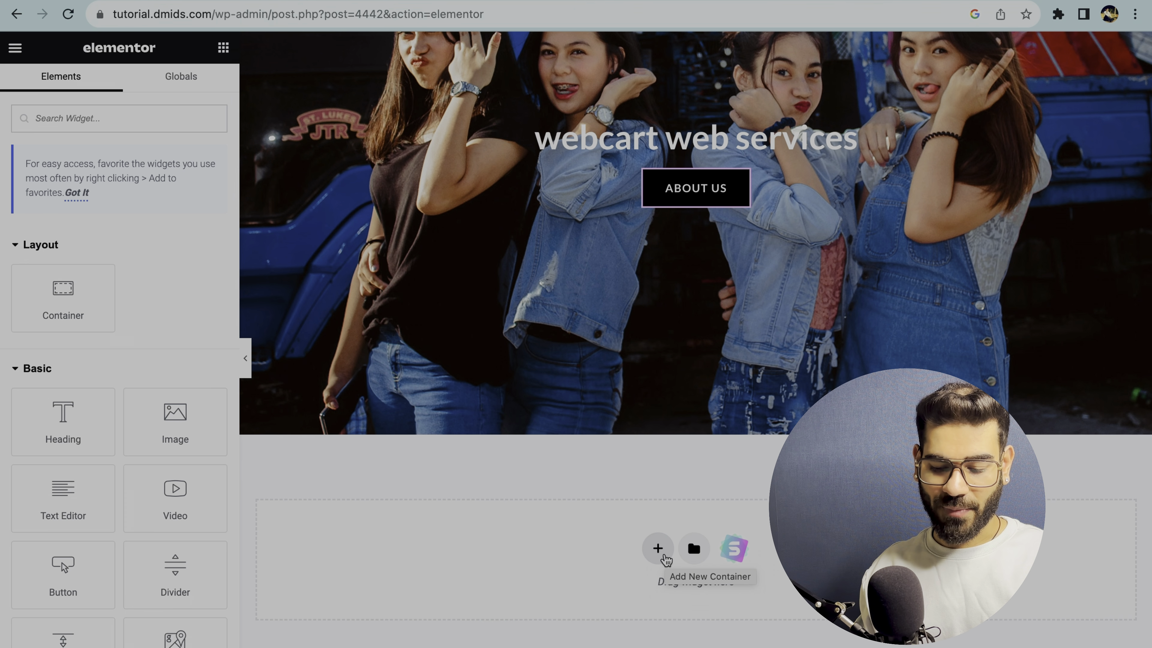
pyautogui.click(658, 548)
pyautogui.scroll(-2, 630, 523)
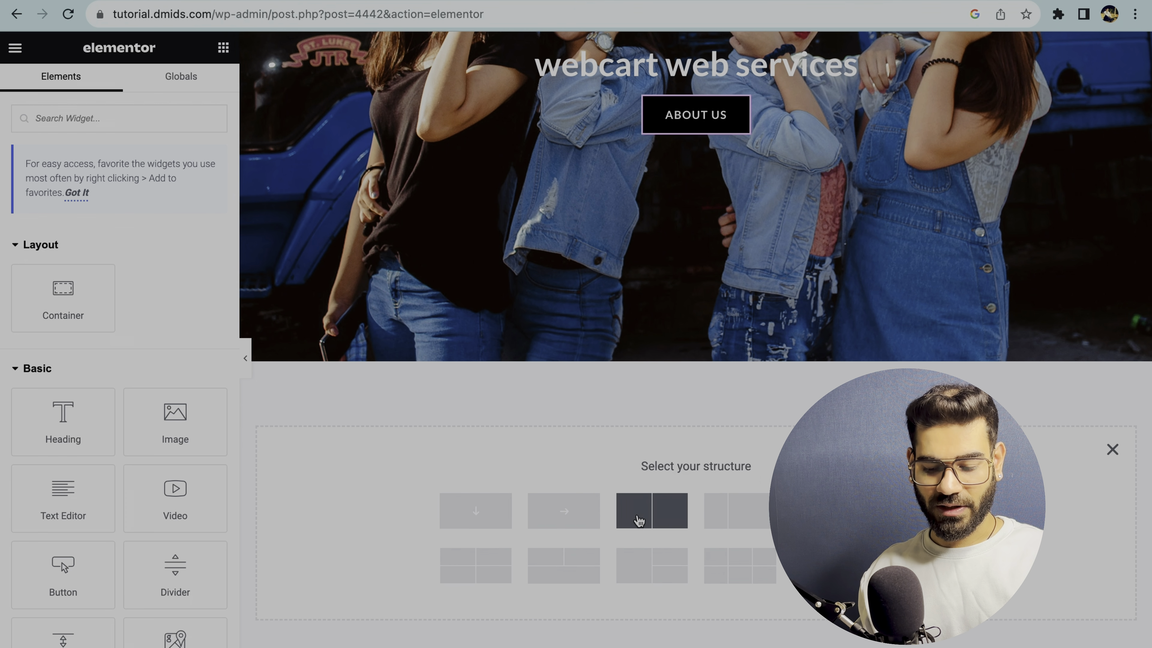
pyautogui.click(657, 515)
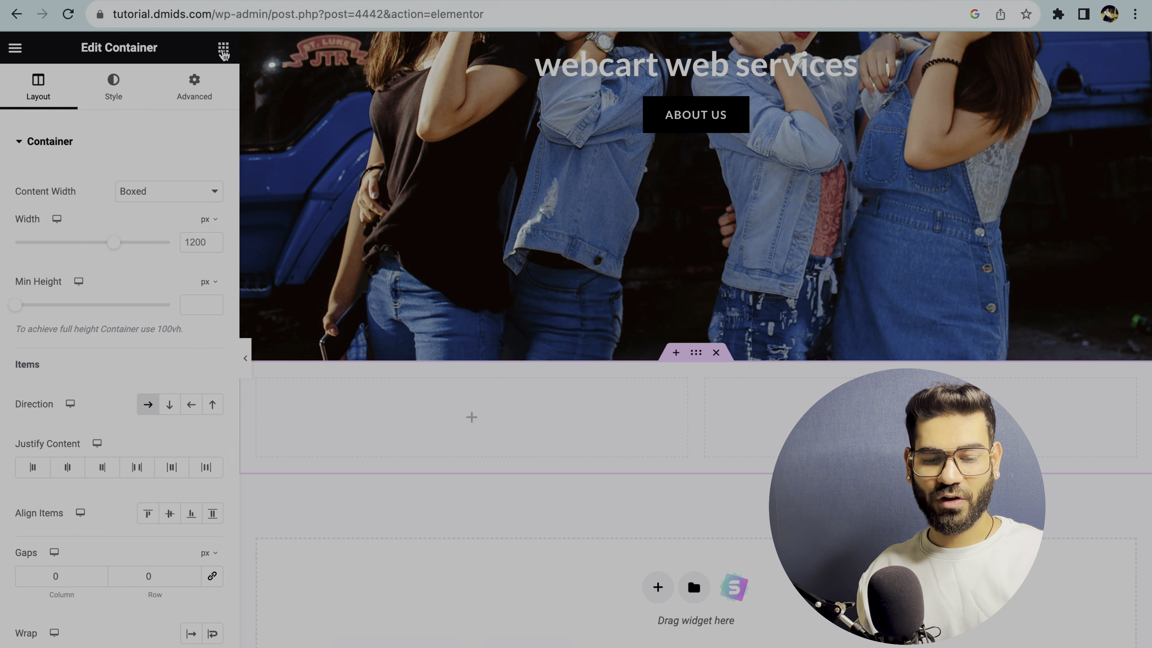
# Add an Image widget to the left column of the new container.
pyautogui.click(223, 47)
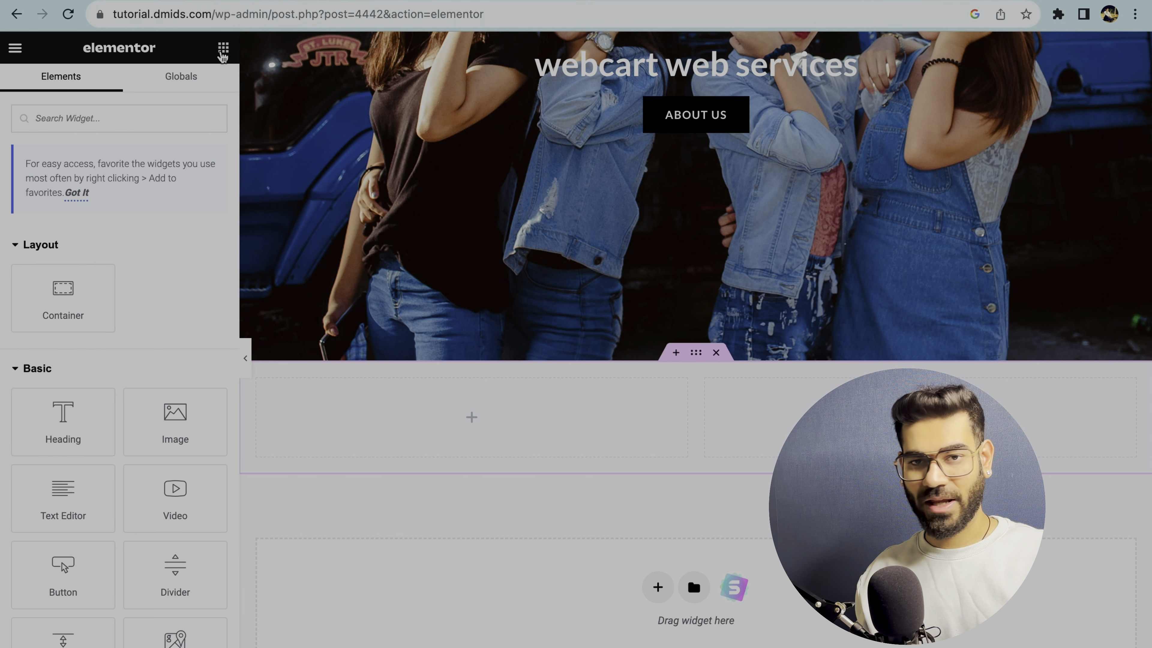
pyautogui.scroll(-3, 194, 258)
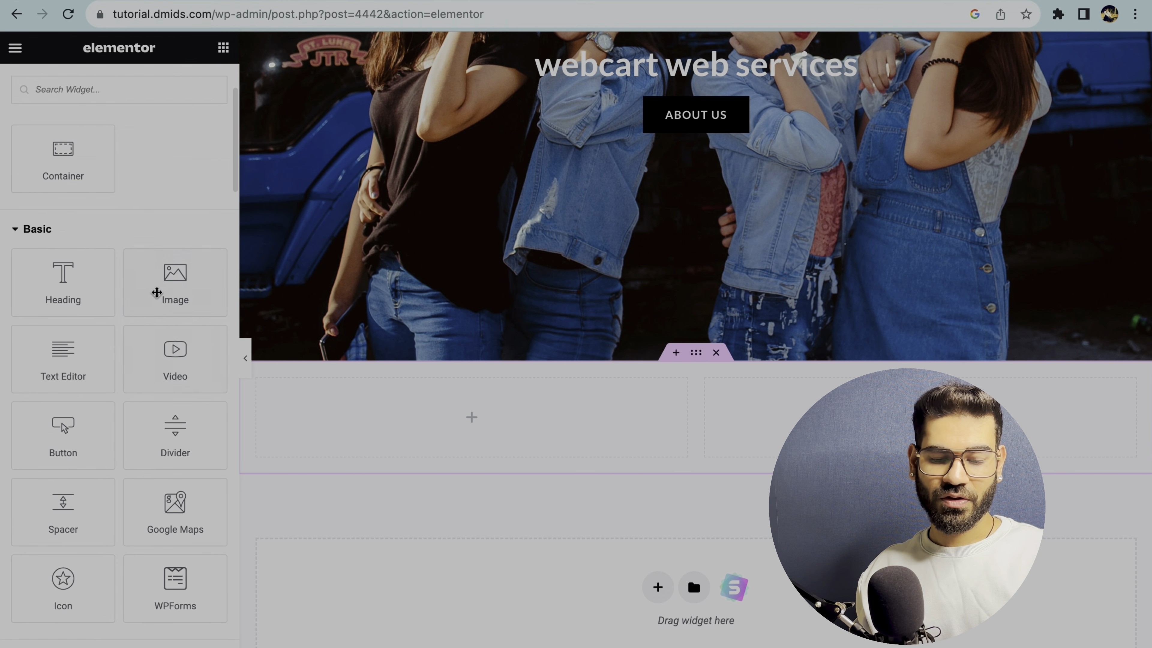
pyautogui.moveTo(154, 296); pyautogui.dragTo(453, 427)
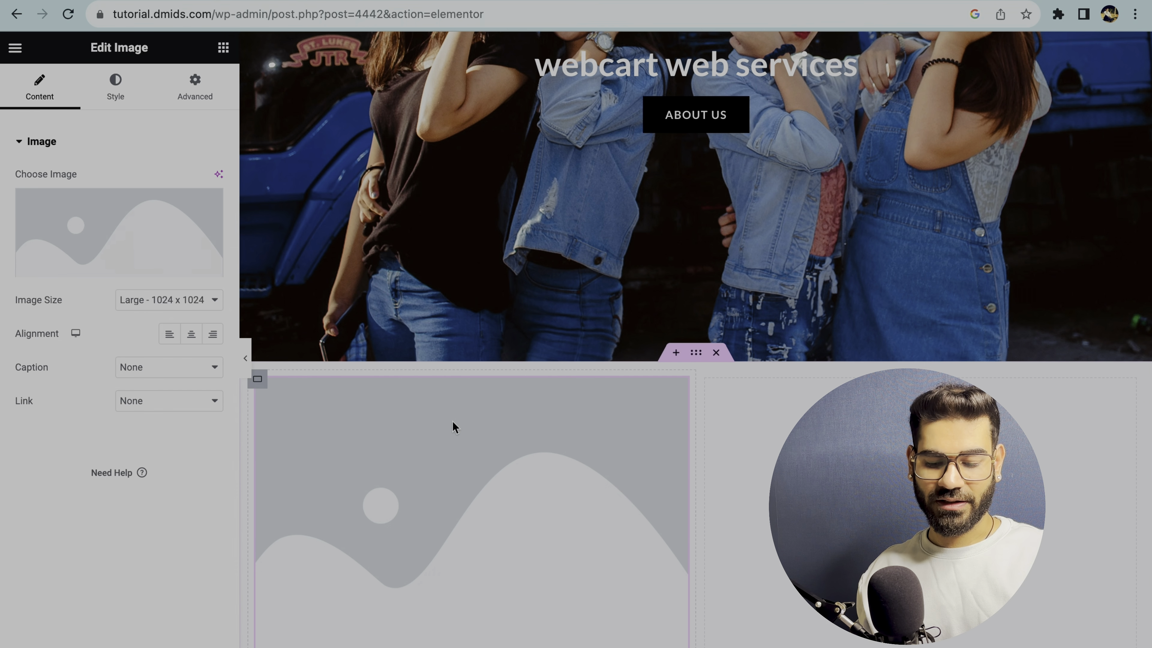
# Search the widgets for "te" and add a Text Editor widget to the container's right column.
pyautogui.scroll(-3, 452, 427)
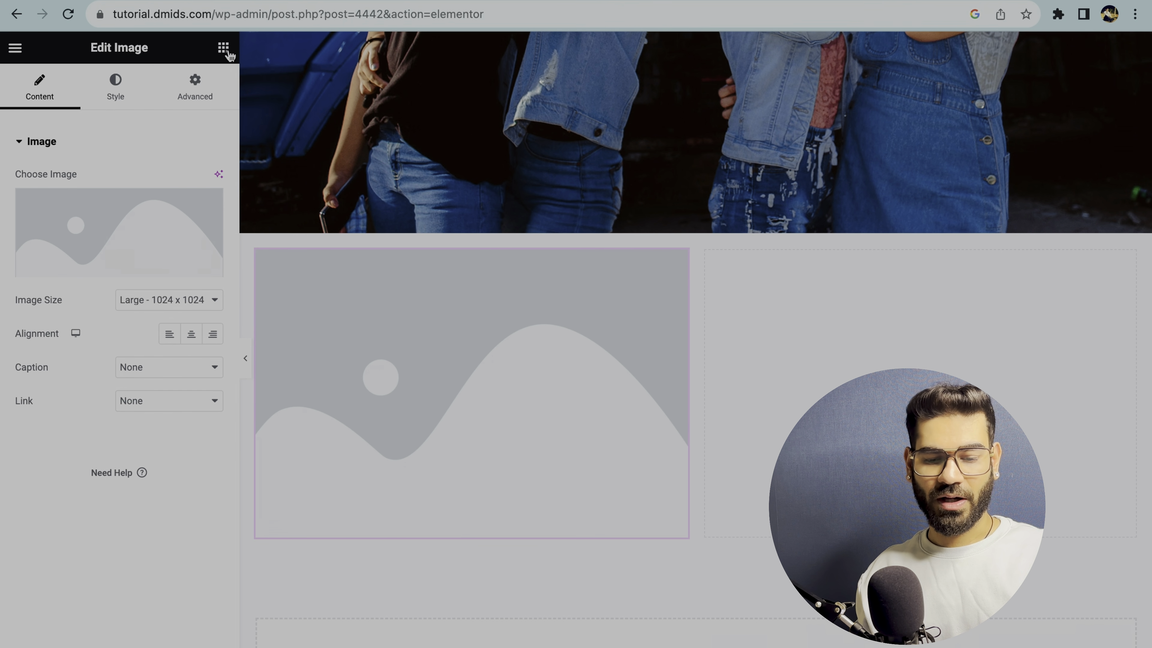
pyautogui.click(223, 48)
pyautogui.write('elemen')
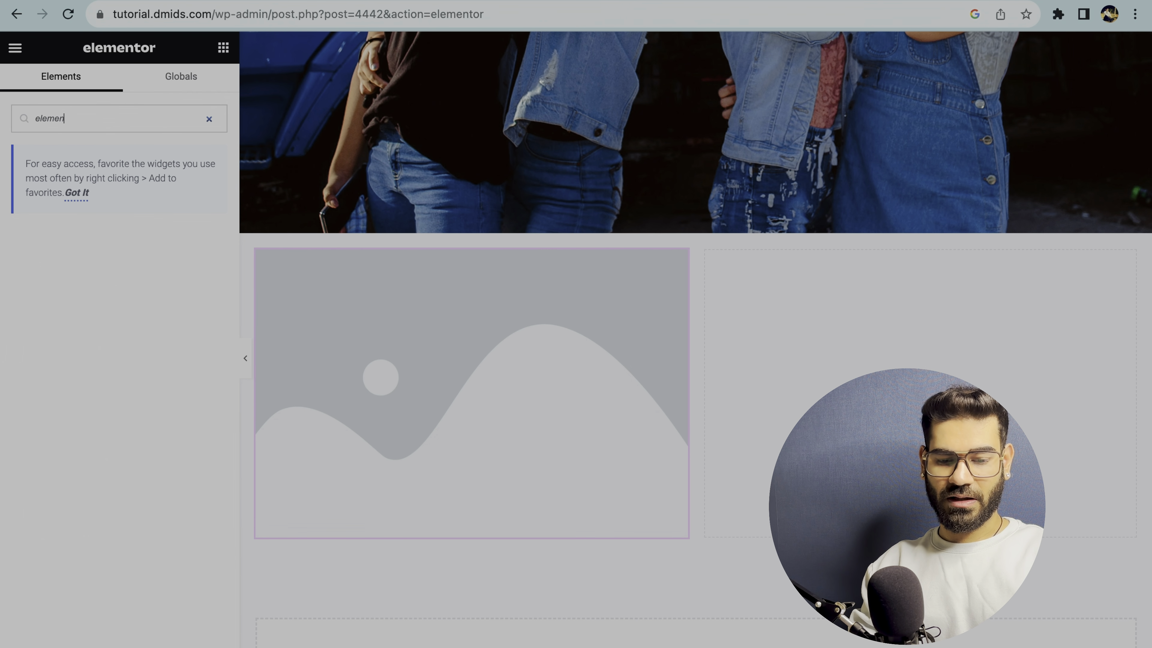
pyautogui.press('BackSpace')
pyautogui.press('BackSpace')
pyautogui.press('BackSpace')
pyautogui.write('te')
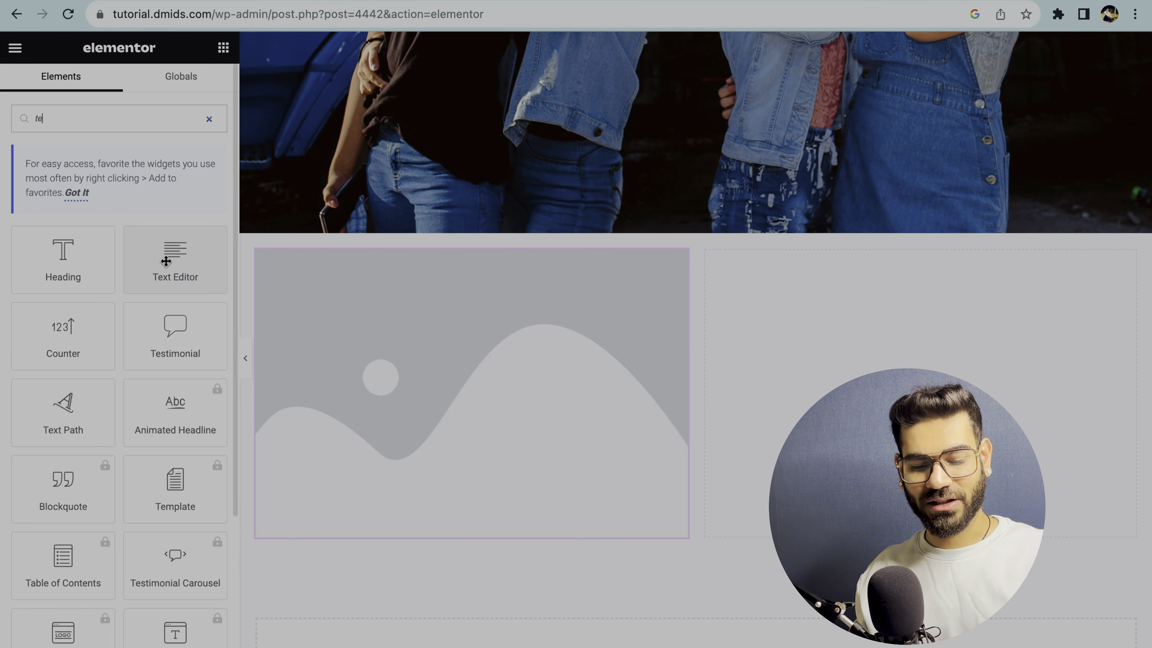
pyautogui.moveTo(169, 263); pyautogui.dragTo(907, 357)
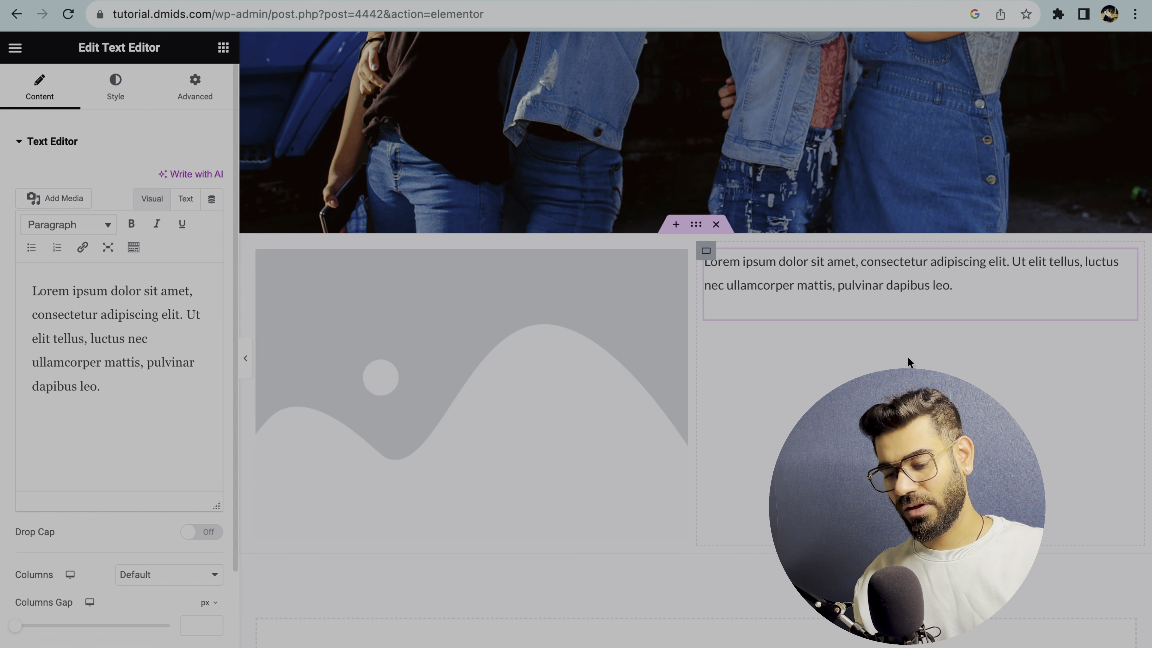
# Replace the Text Editor's placeholder paragraph with "this is going to be my text.".
pyautogui.tripleClick(69, 358)
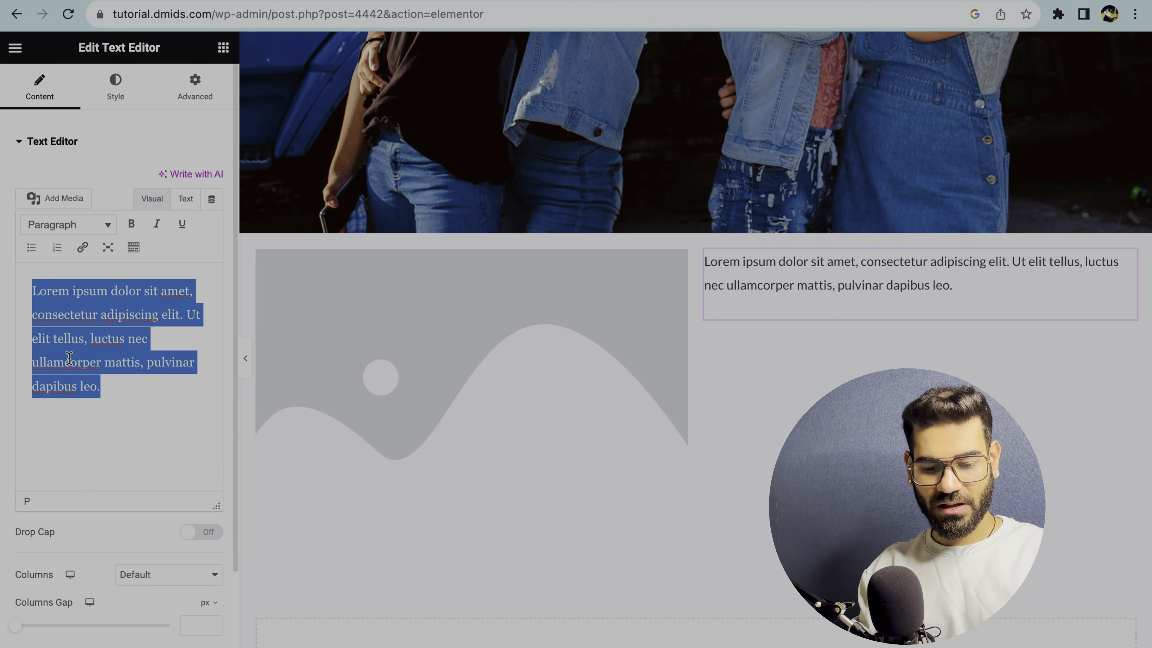
pyautogui.write('this is goiunt')
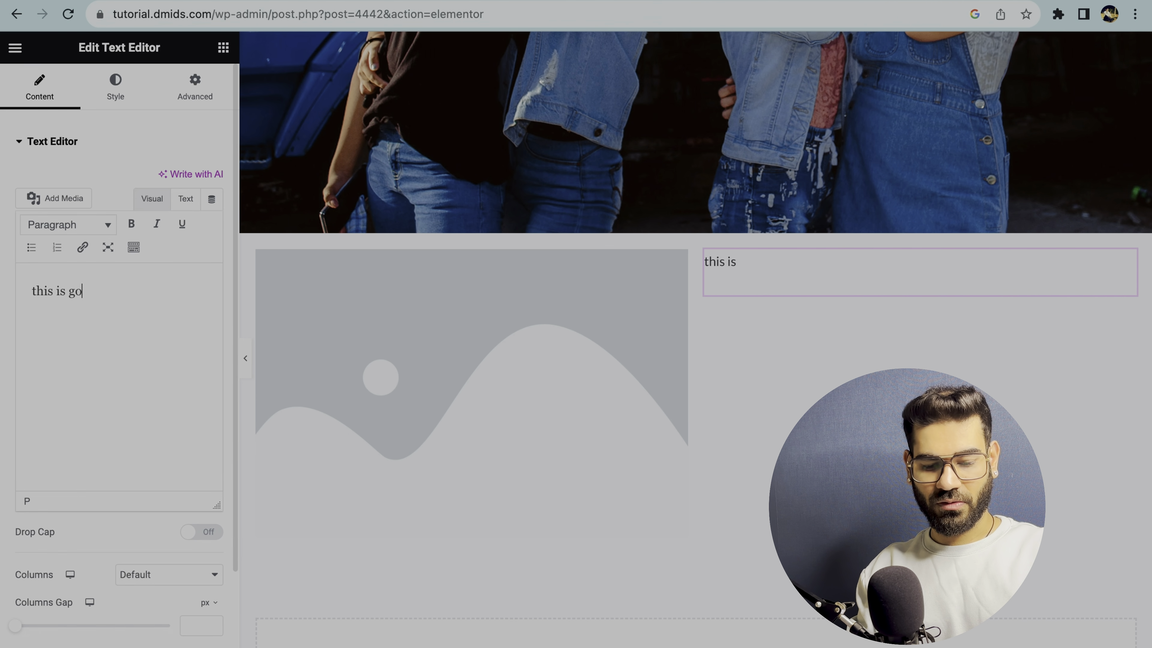
pyautogui.press('BackSpace')
pyautogui.press('BackSpace')
pyautogui.write('ng to ')
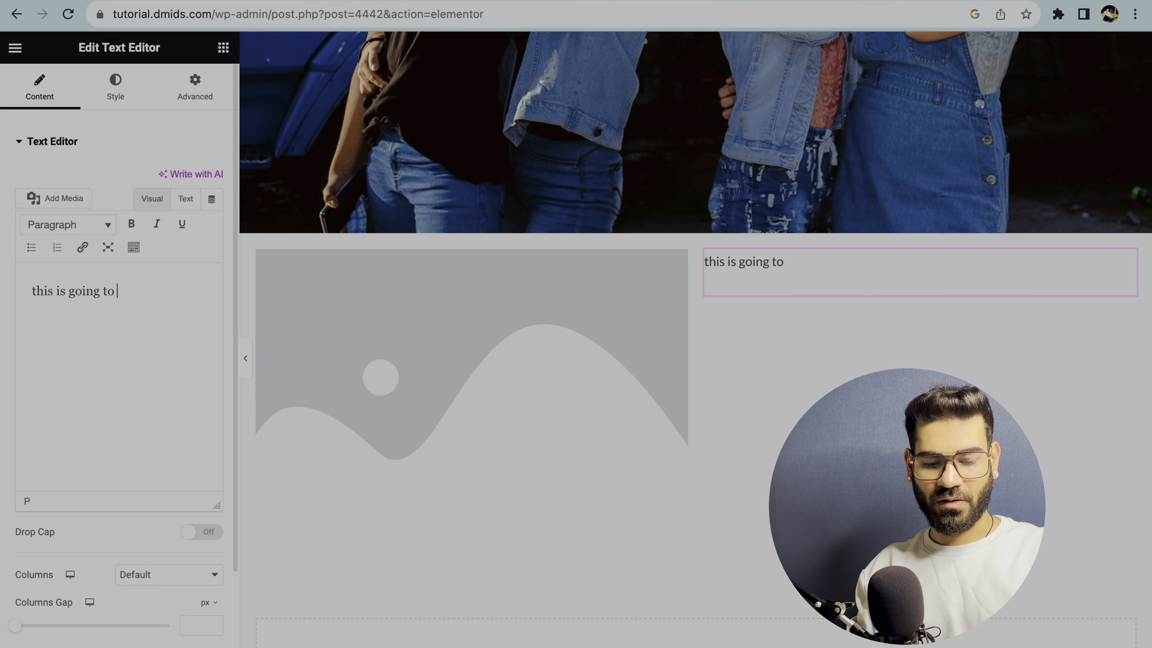
pyautogui.write('be my text.')
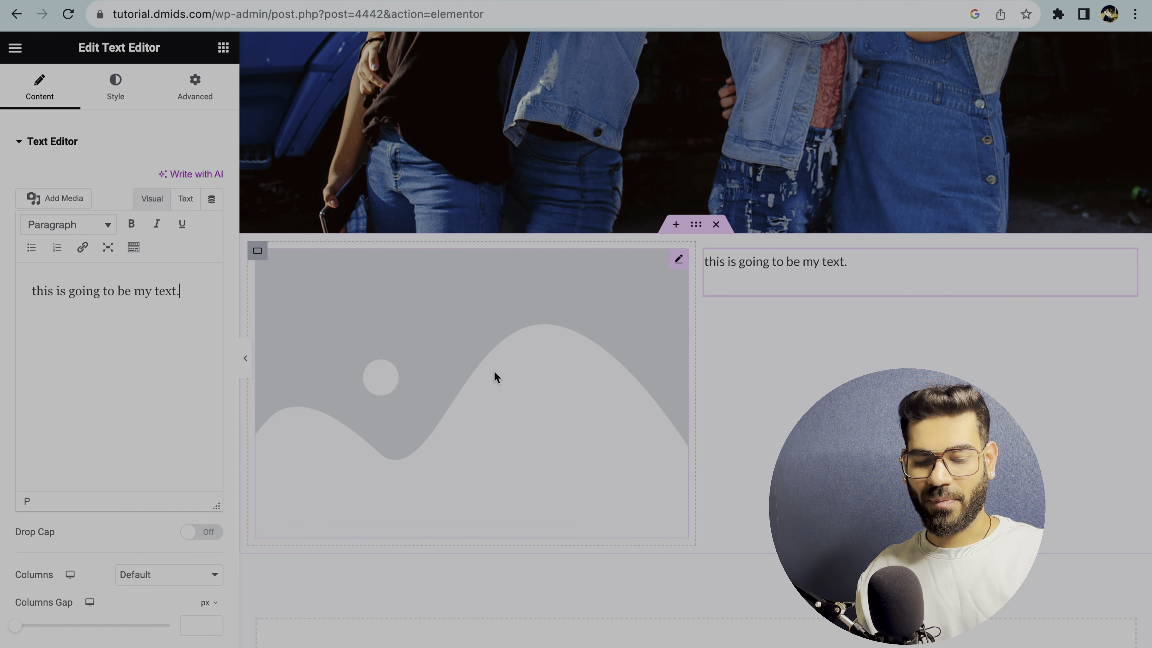
# Set the left column's image to the "Design a website in 1.55 mins" banner from the media library and preview the page at full width.
pyautogui.click(396, 350)
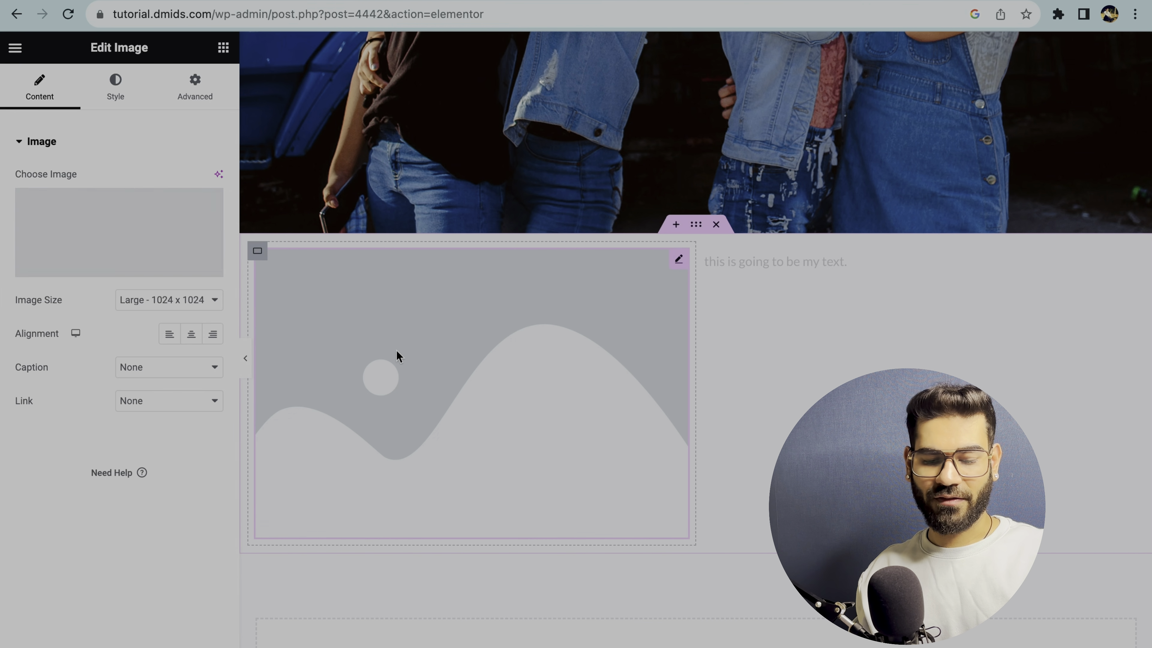
pyautogui.moveTo(37, 250)
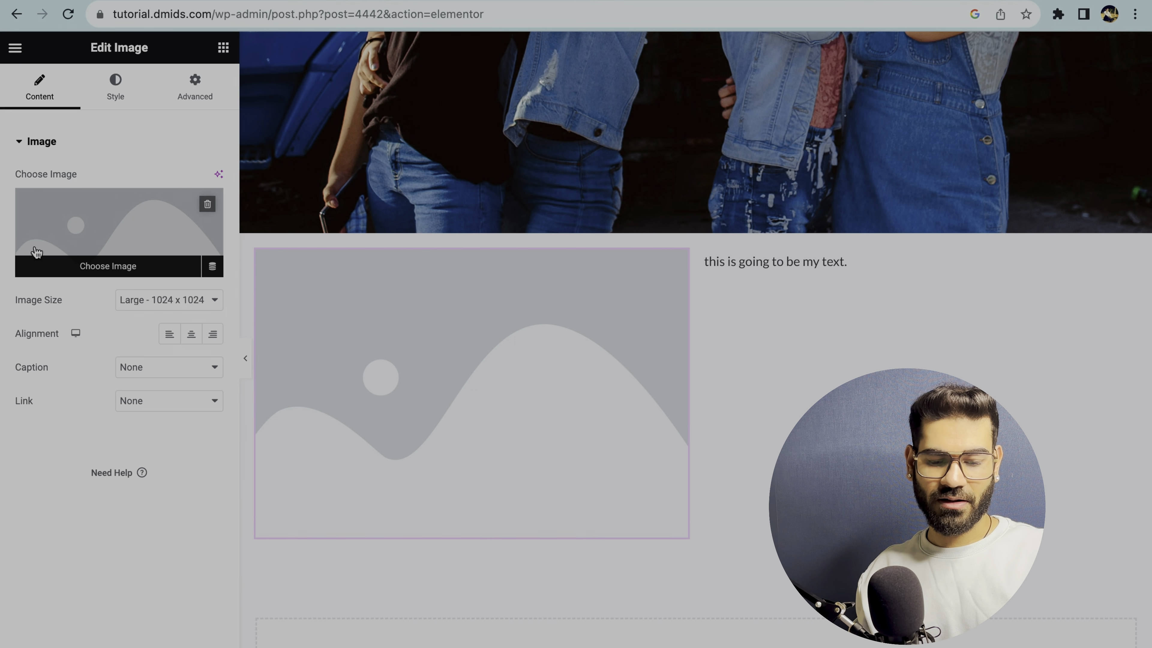
pyautogui.click(77, 225)
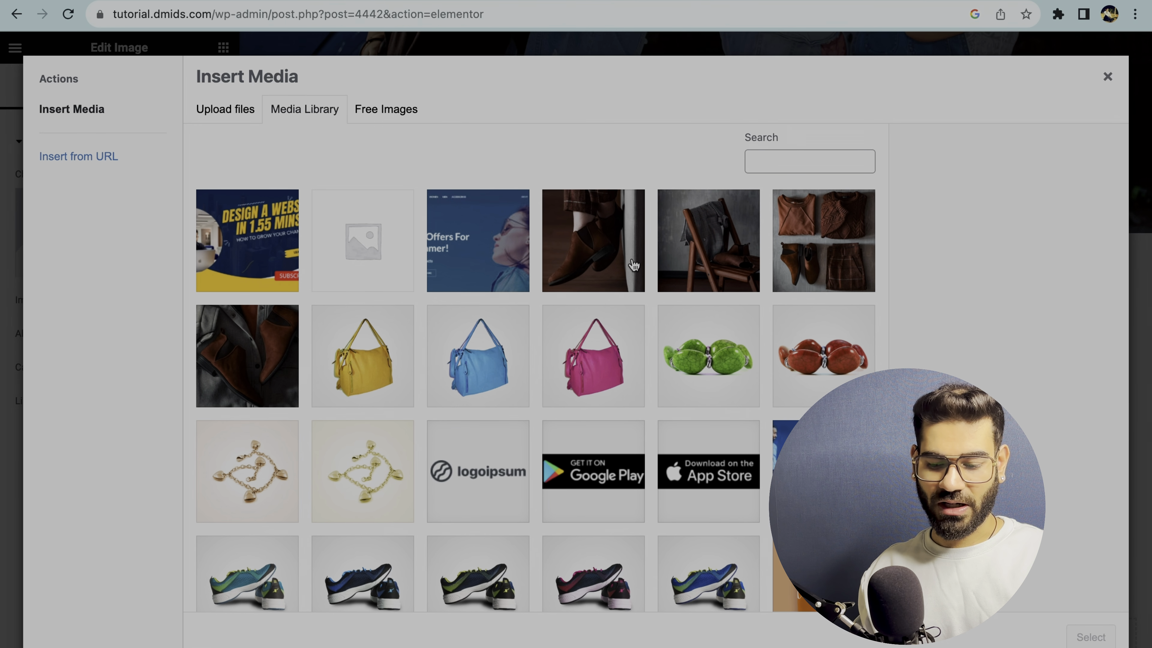
pyautogui.click(260, 263)
pyautogui.click(1091, 637)
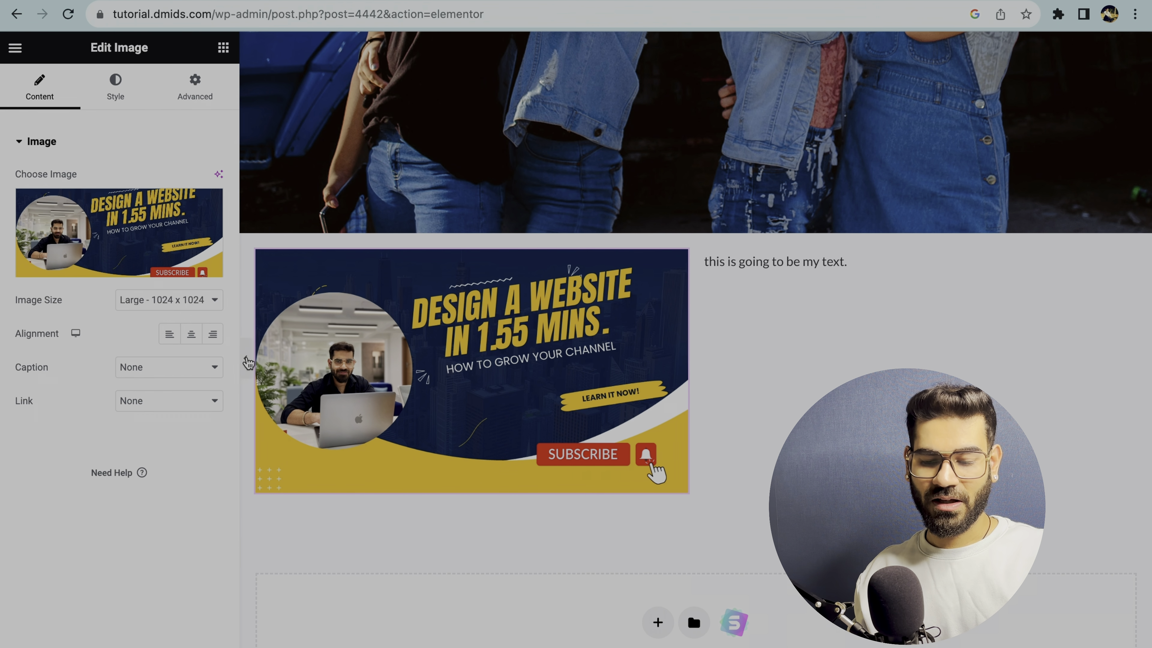
pyautogui.click(248, 362)
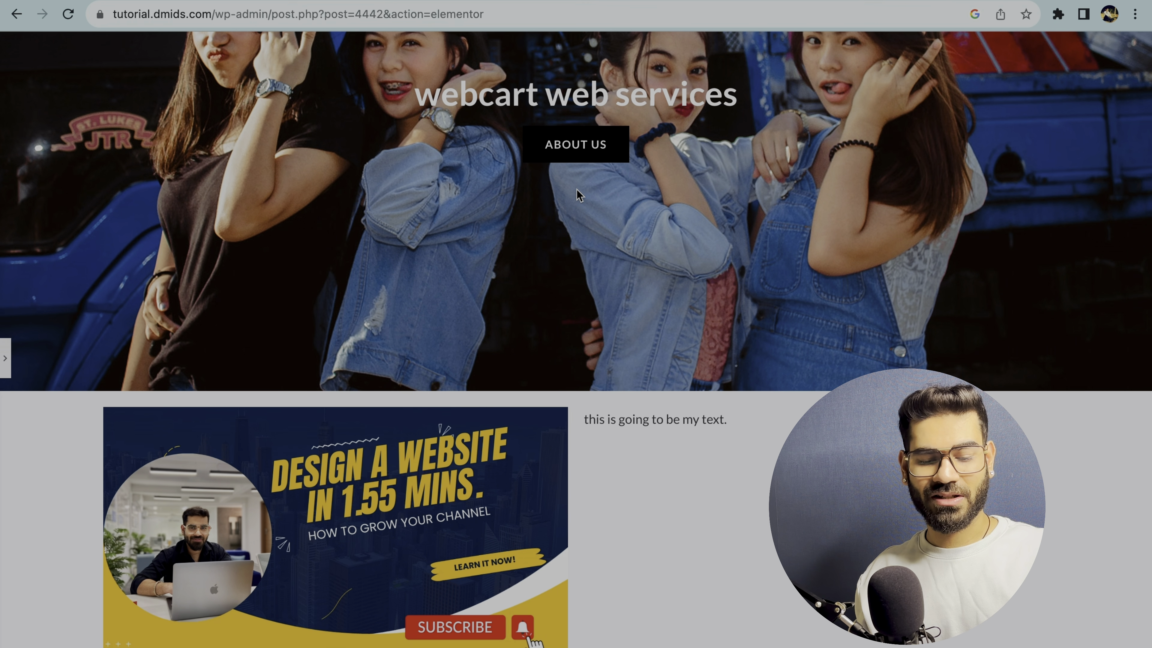